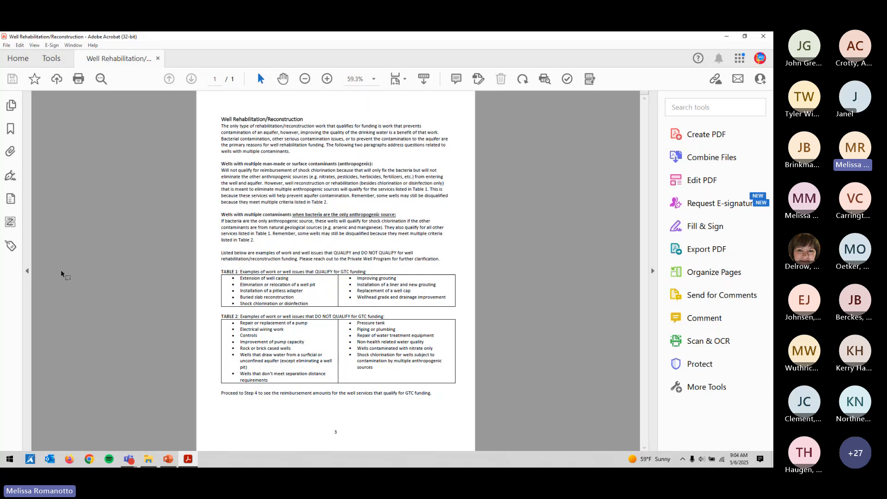
# - Open the accessibility check results and inspect both elements listed under the failed table Headers check
pyautogui.click(568, 79)
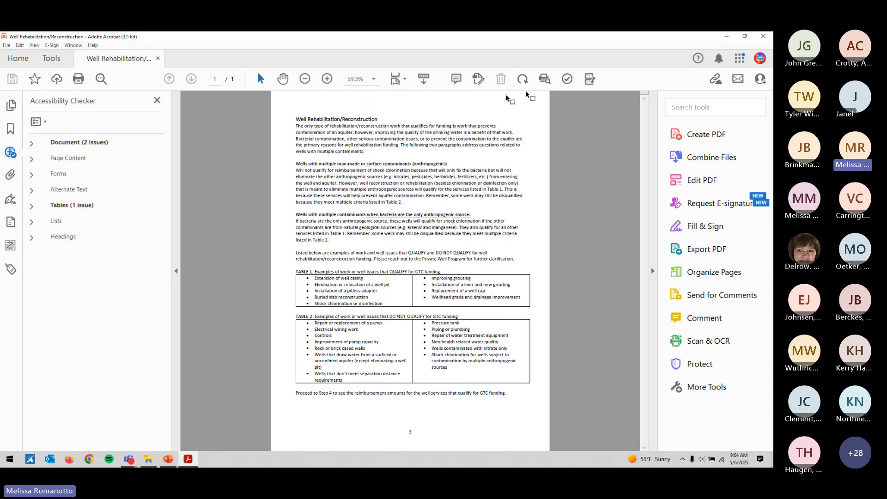
pyautogui.click(33, 207)
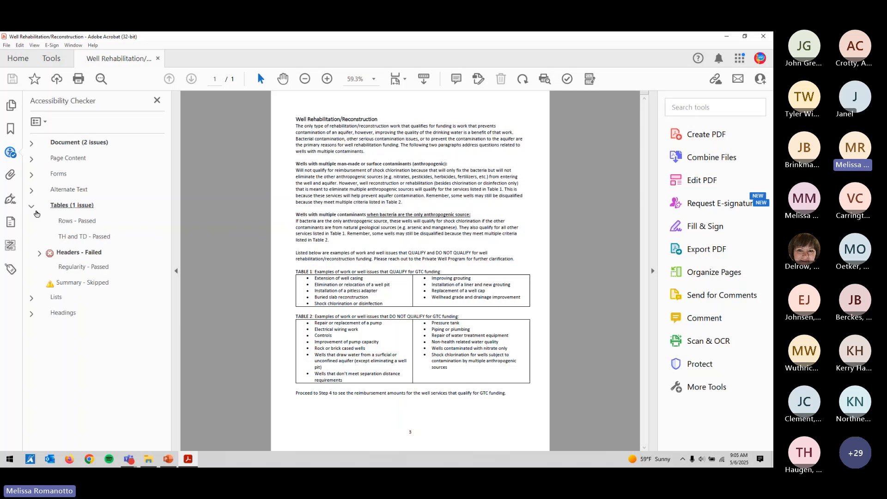
pyautogui.click(39, 252)
pyautogui.click(74, 268)
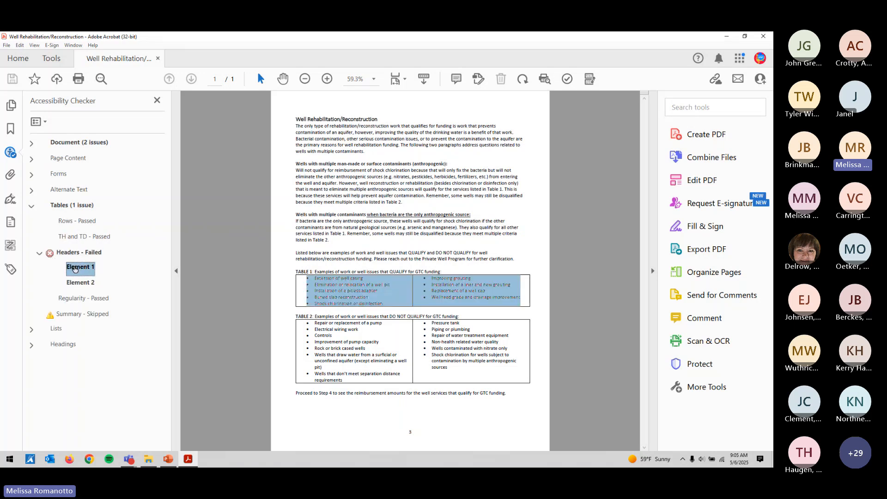
pyautogui.click(86, 288)
pyautogui.press('Up')
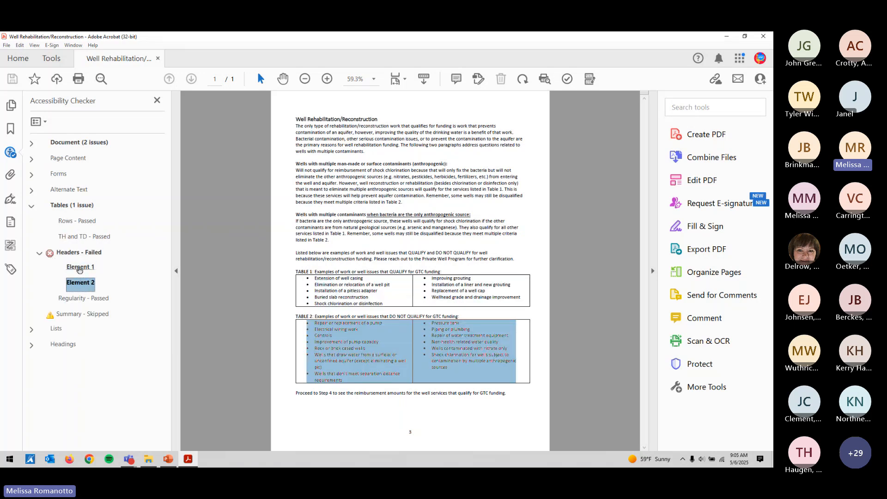
pyautogui.click(84, 283)
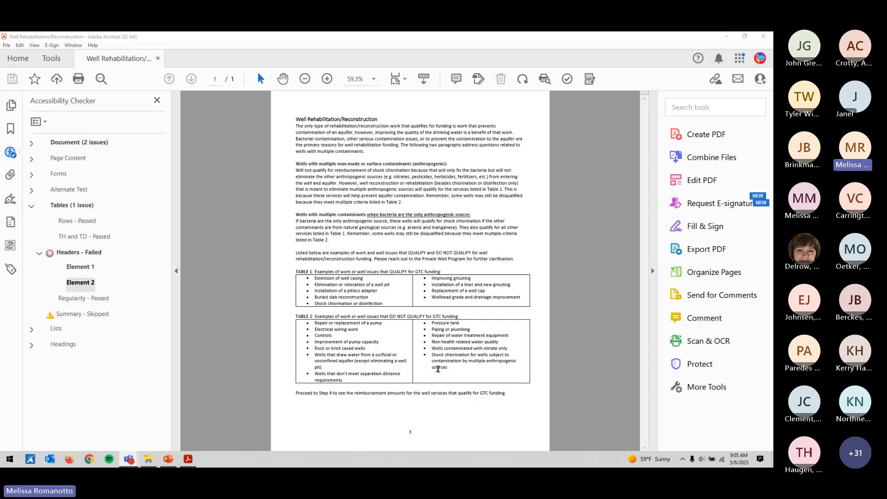
# - Hide the tools pane and enlarge the page around Table 1 and Table 2
pyautogui.click(653, 272)
pyautogui.click(653, 271)
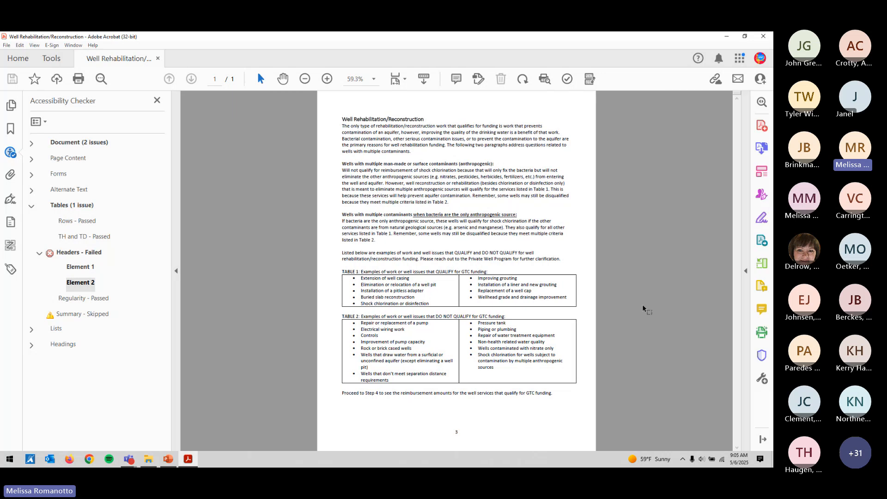
pyautogui.scroll(3, 642, 306)
pyautogui.scroll(-3, 639, 306)
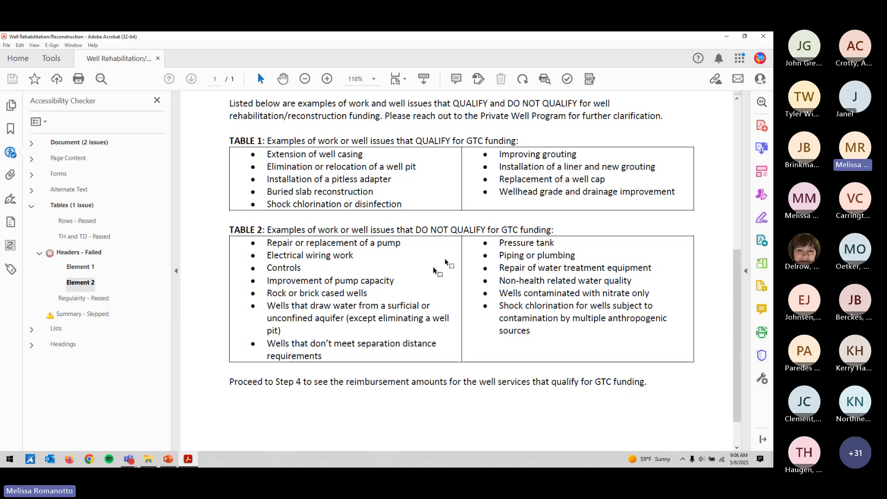
# - Show the document's accessibility tags and expand both Table tags and the TR row inside each
pyautogui.click(12, 270)
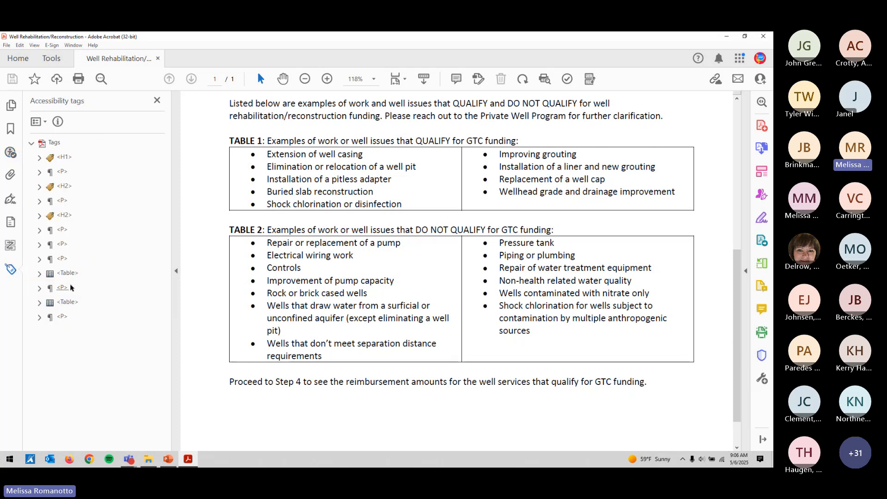
pyautogui.scroll(1, 74, 280)
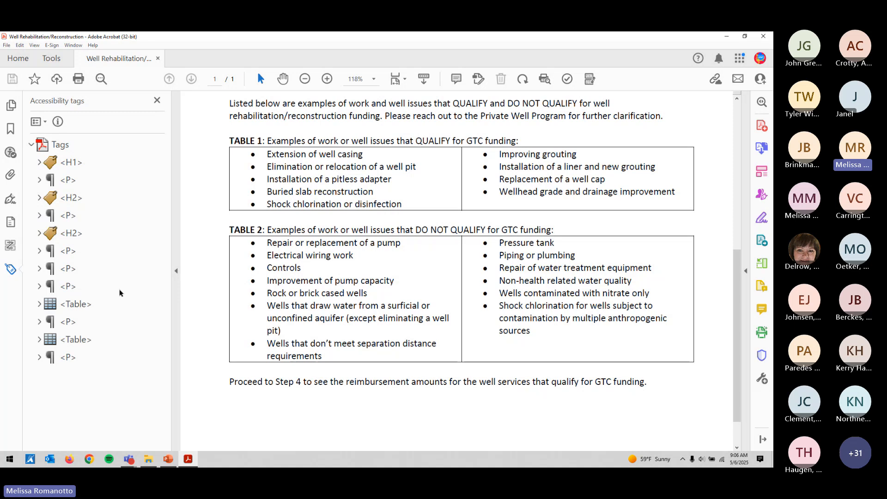
pyautogui.click(41, 305)
pyautogui.click(47, 319)
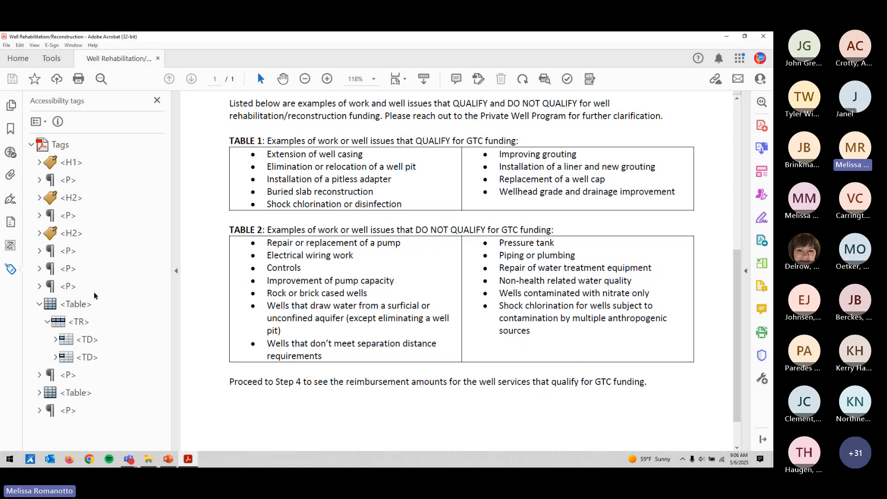
pyautogui.click(41, 394)
pyautogui.click(47, 410)
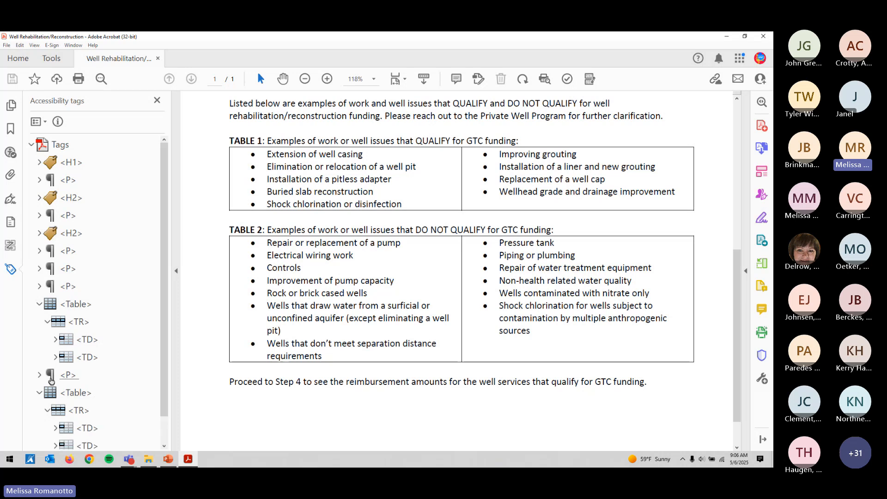
# - Expand all four TD tags in the two tables to expose the L tag inside each cell
pyautogui.click(55, 339)
pyautogui.click(55, 357)
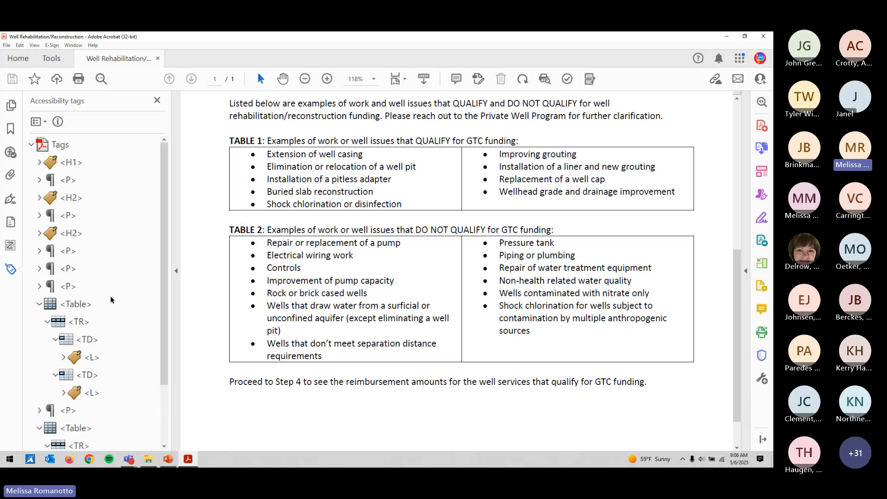
pyautogui.scroll(-1, 86, 317)
pyautogui.click(55, 403)
pyautogui.click(55, 438)
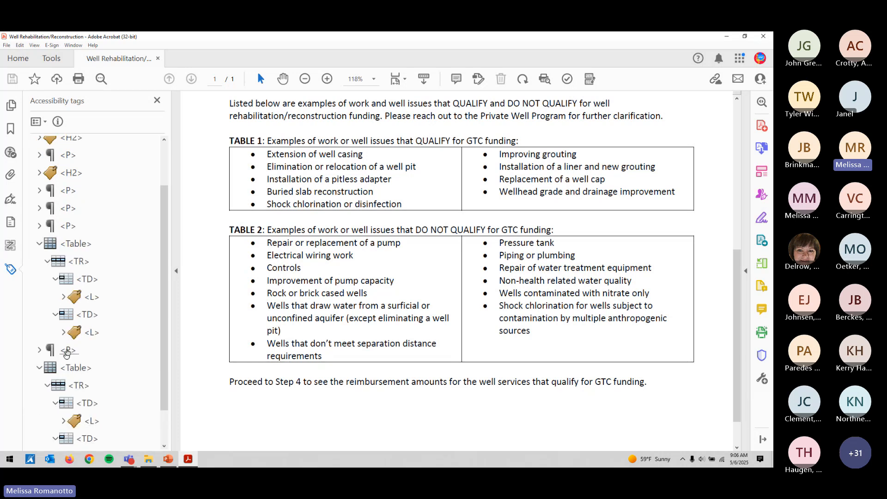
pyautogui.scroll(-1, 98, 309)
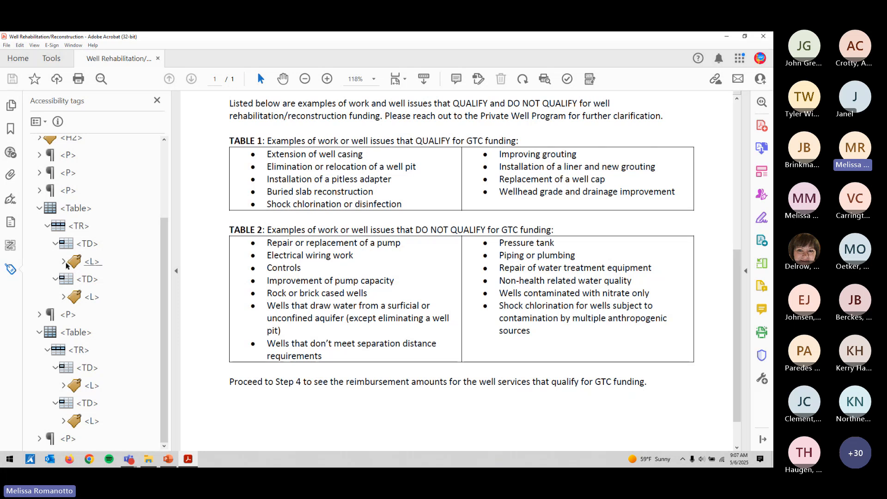
# - Move both L tags of Table 1 out of their TD cells to the level directly above the Table tag
pyautogui.click(91, 262)
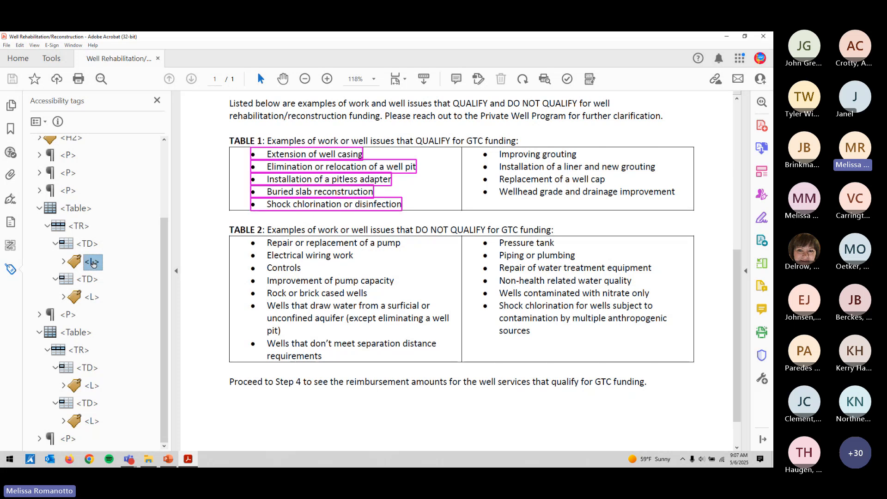
pyautogui.keyDown('ctrl'); pyautogui.click(98, 296); pyautogui.keyUp('ctrl')
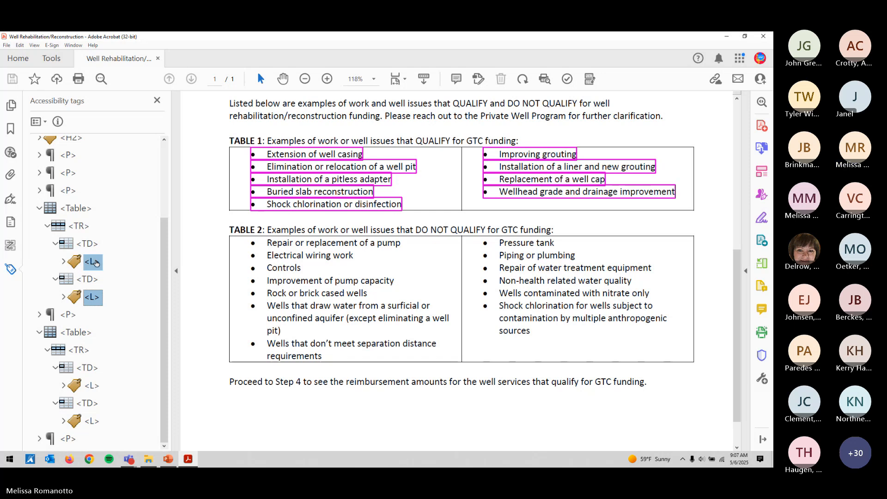
pyautogui.moveTo(45, 202); pyautogui.dragTo(40, 200)
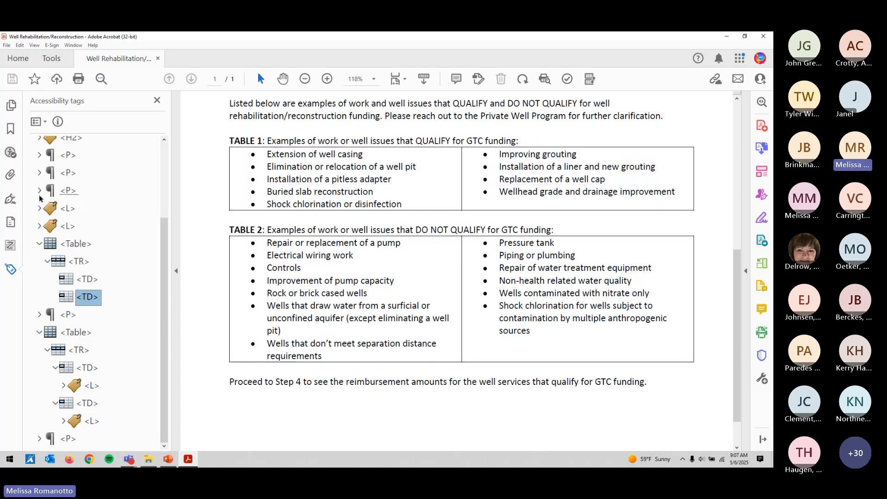
# - Check the row and cell tags left under the first Table tag for content and delete that Table tag
pyautogui.click(83, 262)
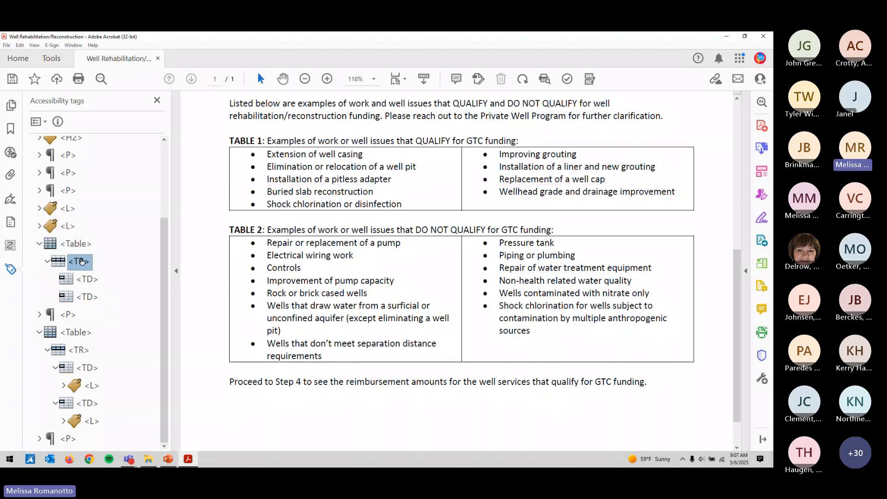
pyautogui.press('Down')
pyautogui.press('Down')
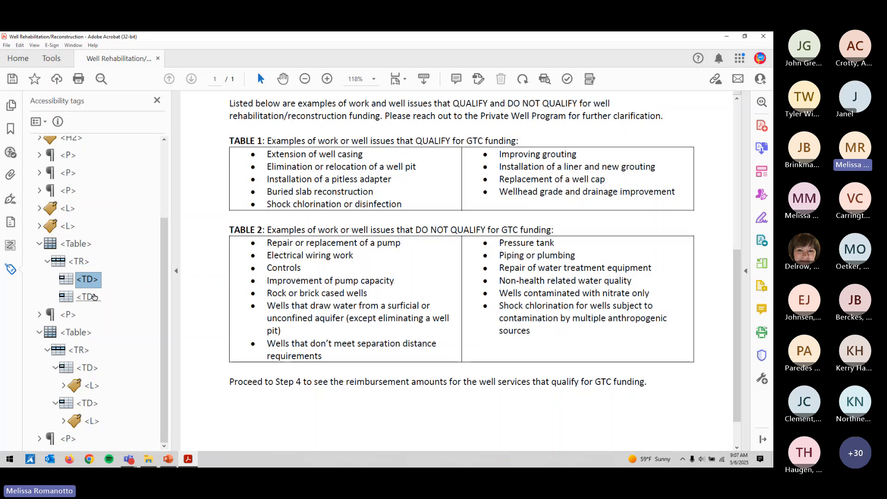
pyautogui.click(80, 264)
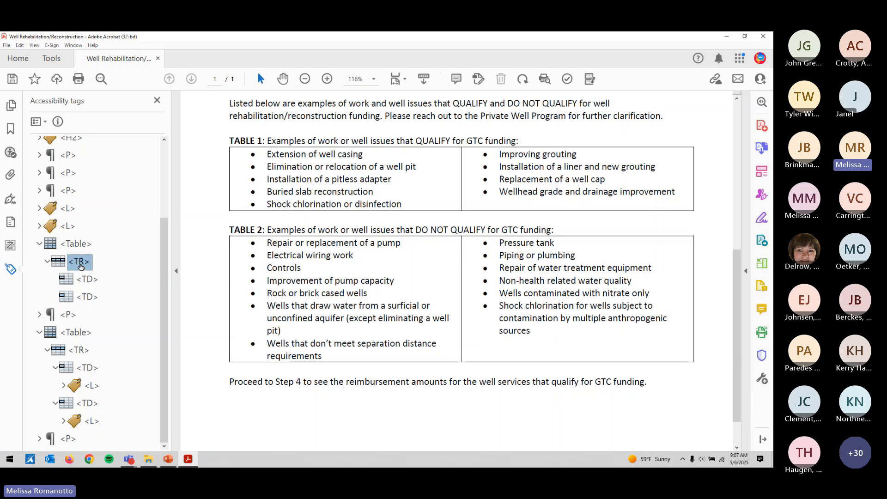
pyautogui.click(78, 246)
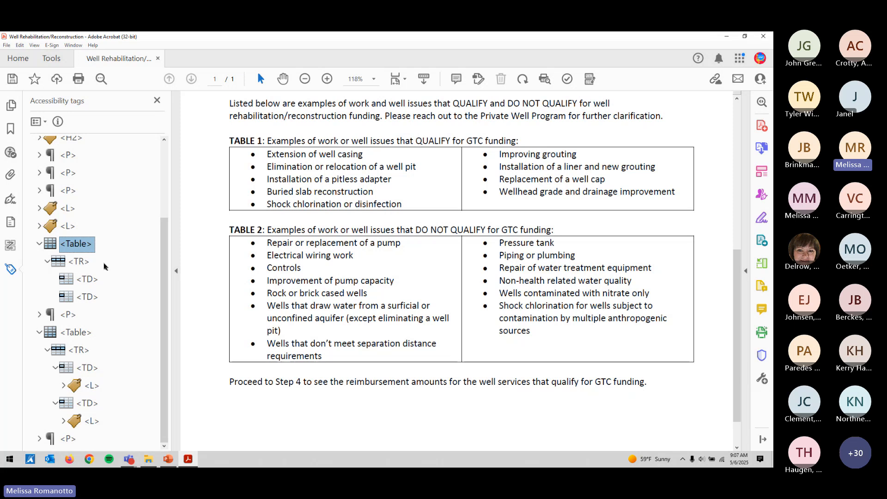
pyautogui.rightClick(79, 246)
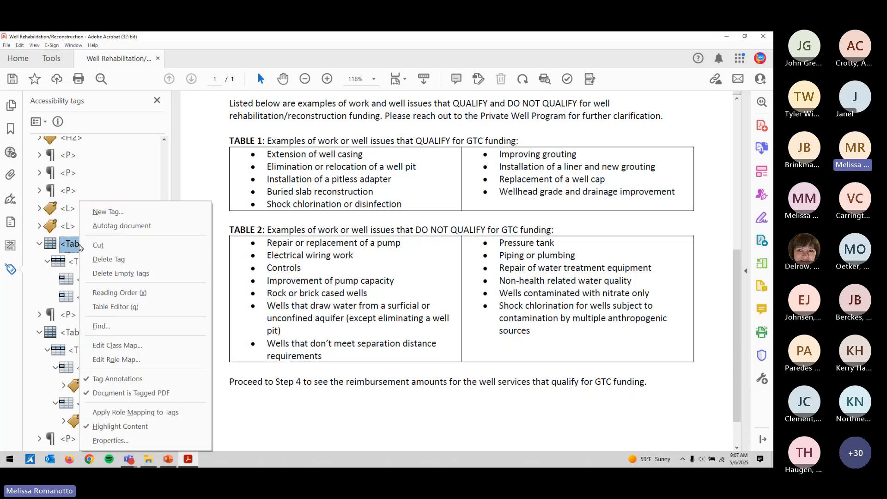
pyautogui.click(102, 265)
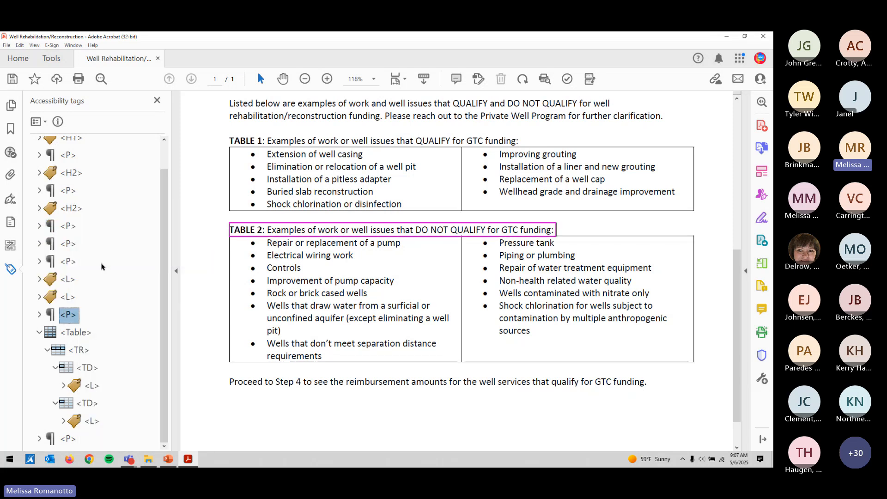
# - Merge Table 1's two lists by moving the second list's four LI tags to the end of the first, and delete the emptied L tag
pyautogui.click(73, 282)
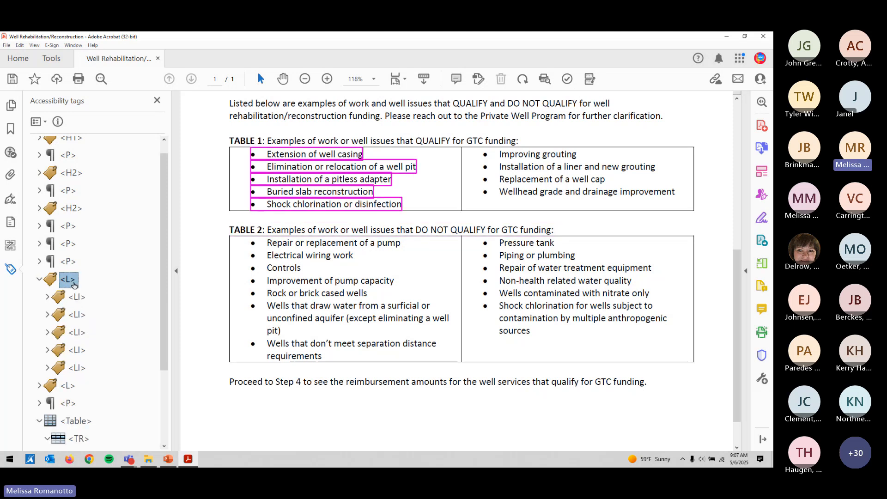
pyautogui.click(39, 279)
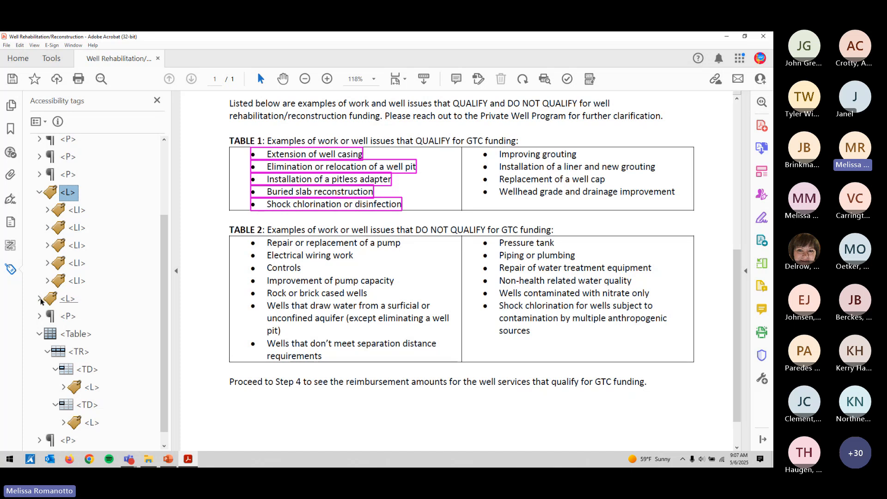
pyautogui.click(40, 298)
pyautogui.click(77, 317)
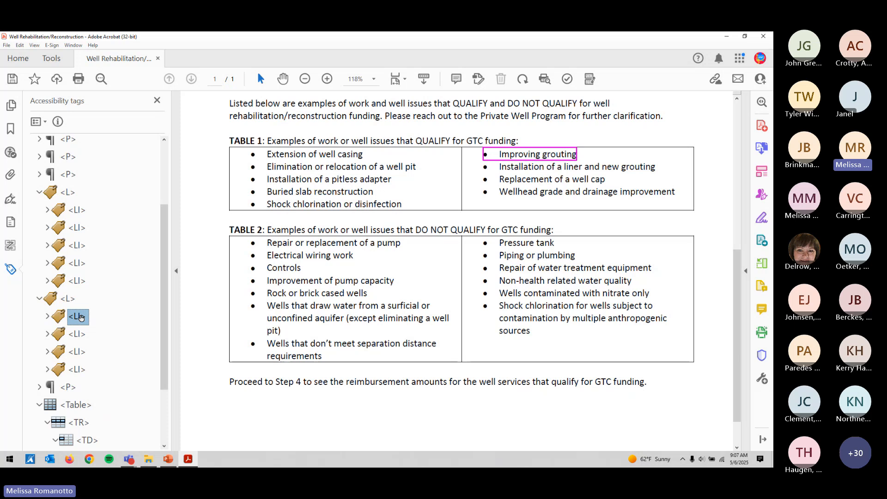
pyautogui.hotkey('shift', 'Down')
pyautogui.hotkey('shift', 'Down')
pyautogui.hotkey('shift', 'Down')
pyautogui.moveTo(79, 317); pyautogui.dragTo(55, 289)
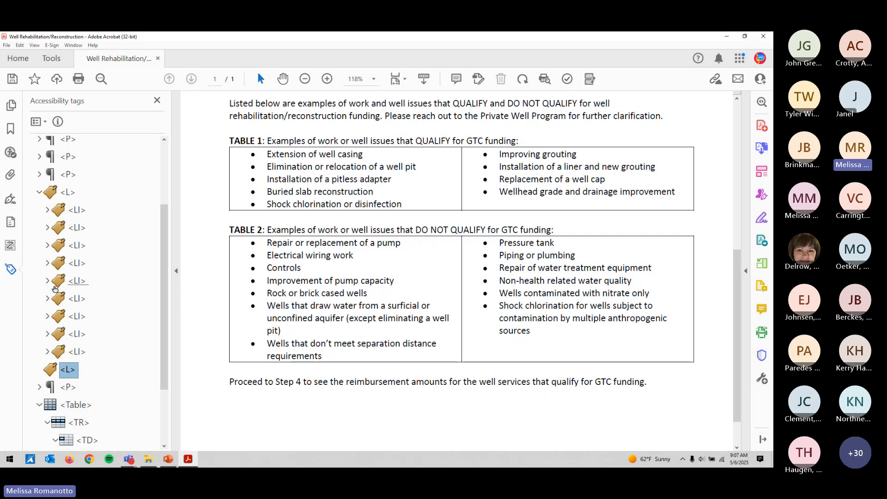
pyautogui.press('Delete')
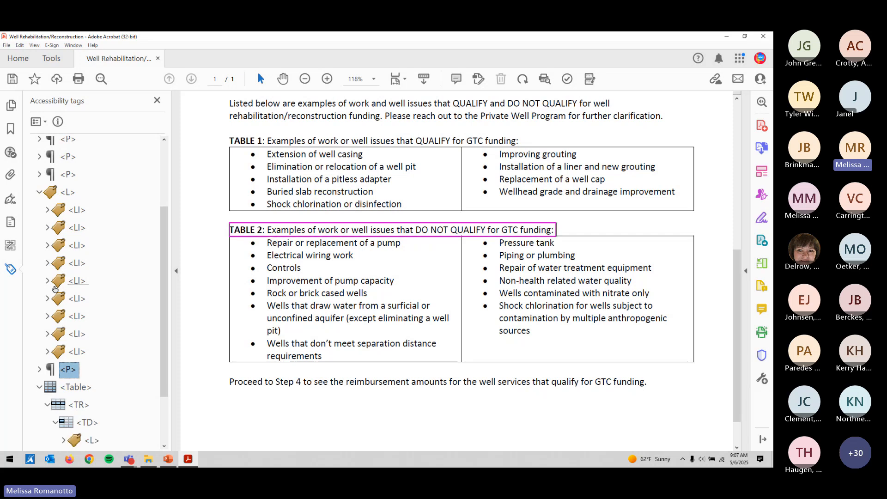
pyautogui.click(39, 192)
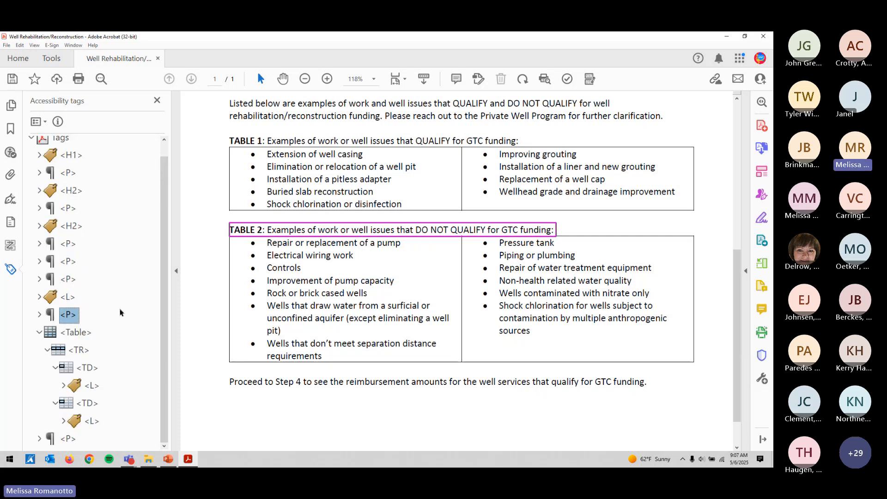
# - Move both L tags of Table 2 out of their cells to directly above the Table tag, and delete the emptied Table tag
pyautogui.click(92, 387)
pyautogui.keyDown('ctrl'); pyautogui.click(92, 421); pyautogui.keyUp('ctrl')
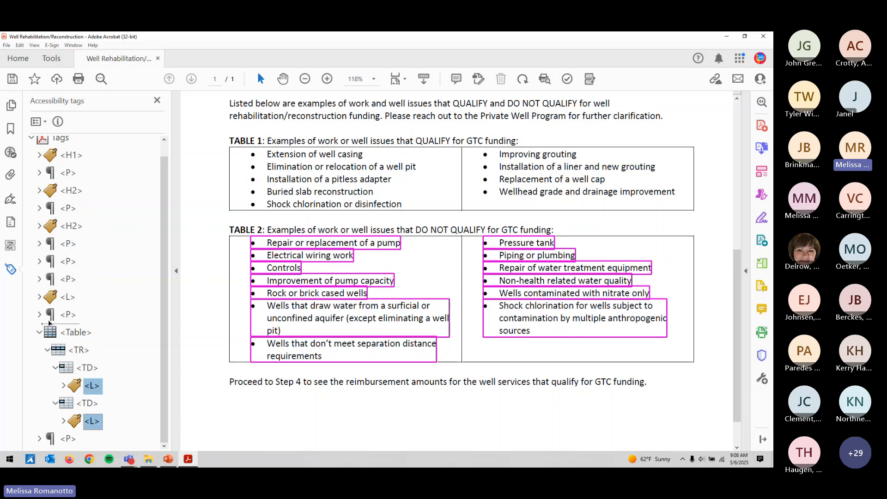
pyautogui.moveTo(48, 321); pyautogui.dragTo(49, 323)
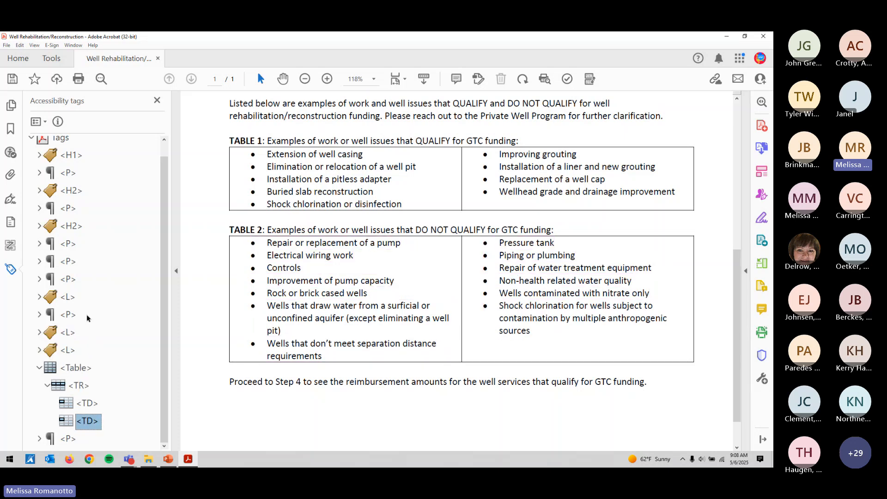
pyautogui.click(84, 369)
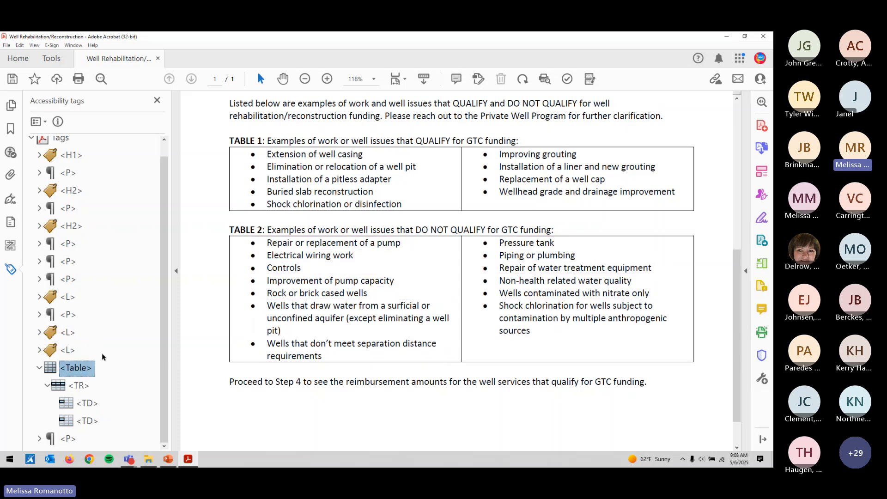
pyautogui.press('Delete')
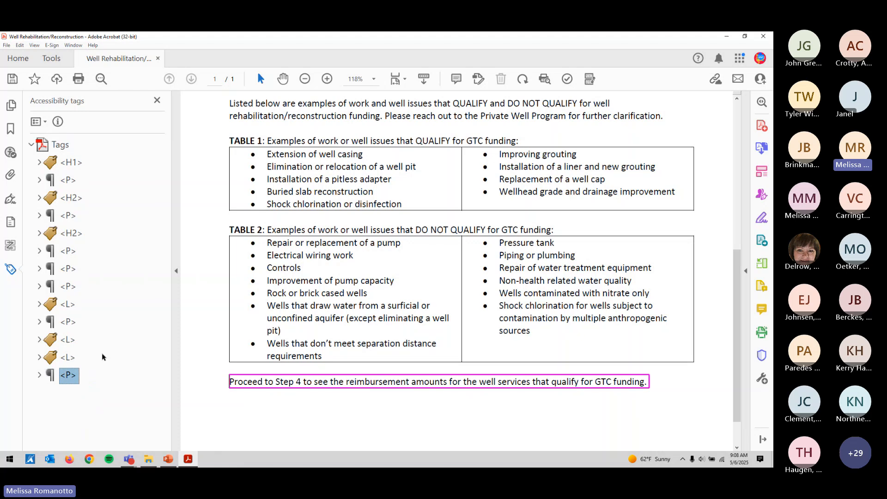
# - Merge Table 2's two lists by moving the second list's six LI tags to the end of the first, and delete the emptied L tag
pyautogui.click(40, 340)
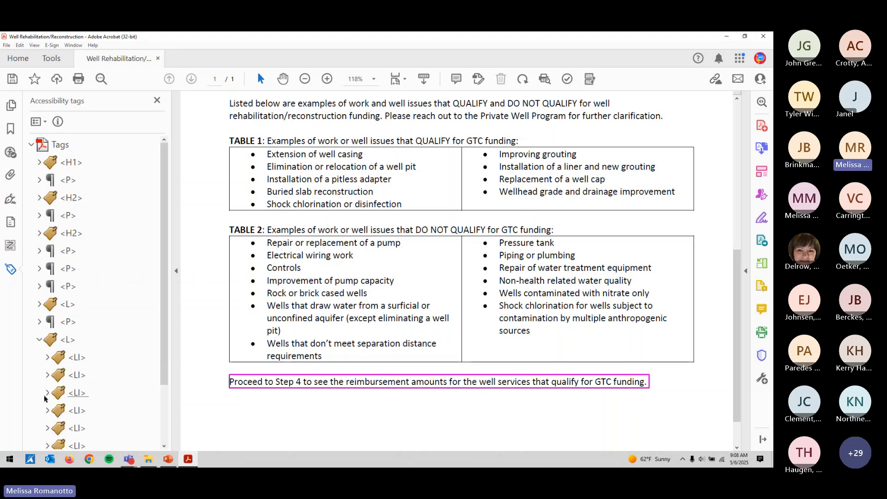
pyautogui.scroll(-3, 44, 407)
pyautogui.click(39, 421)
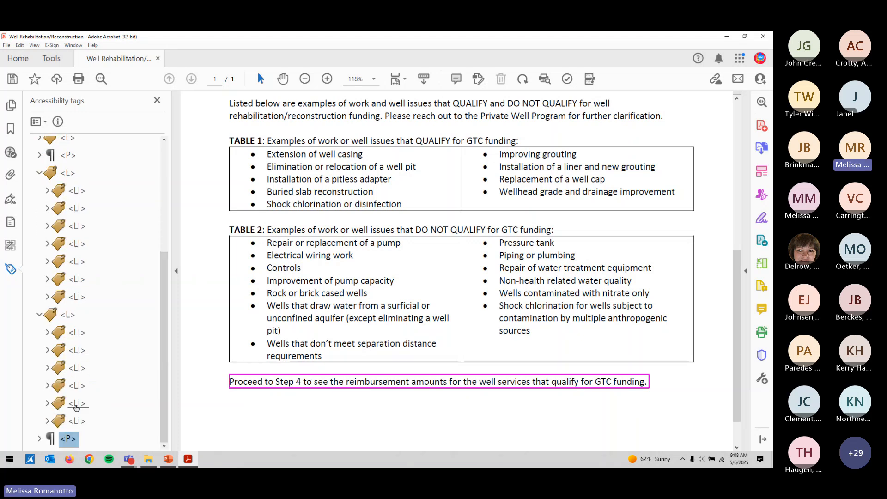
pyautogui.click(79, 335)
pyautogui.keyDown('shift'); pyautogui.click(78, 421); pyautogui.keyUp('shift')
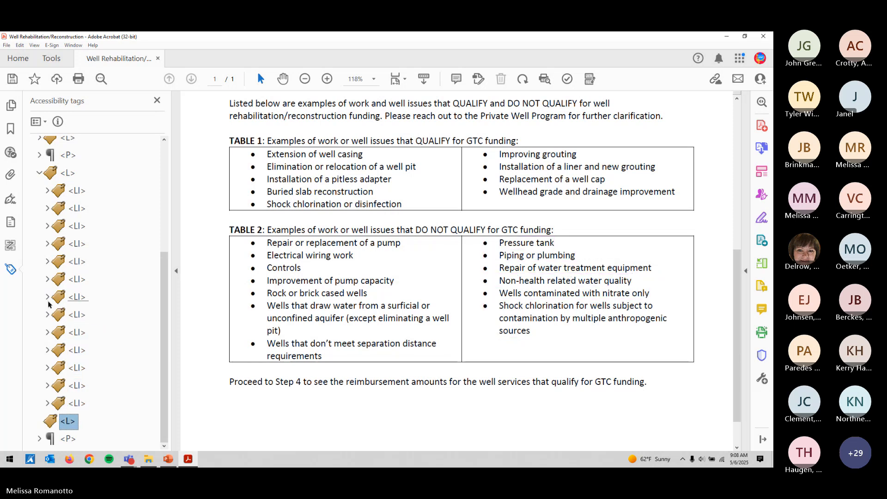
pyautogui.press('Down')
# - Check the merged Table 2 list's content and walk through the top-level tags to verify the document's reading order
pyautogui.click(68, 191)
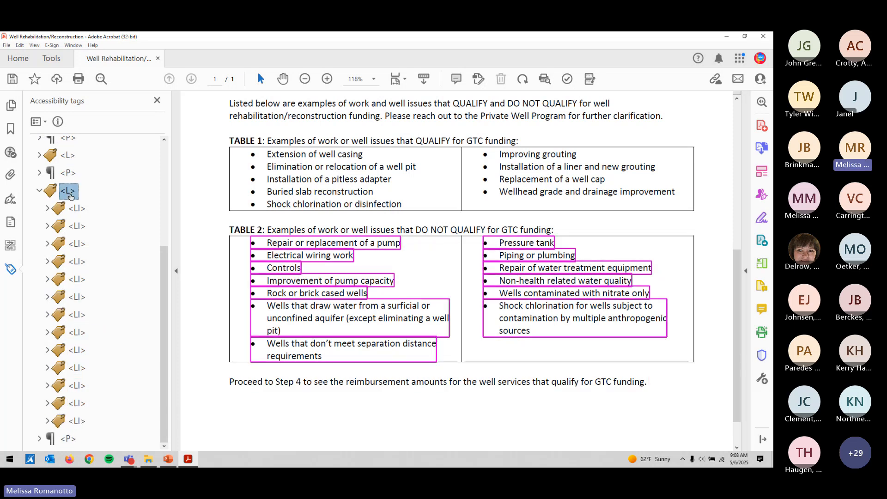
pyautogui.press('Left')
pyautogui.press('Up')
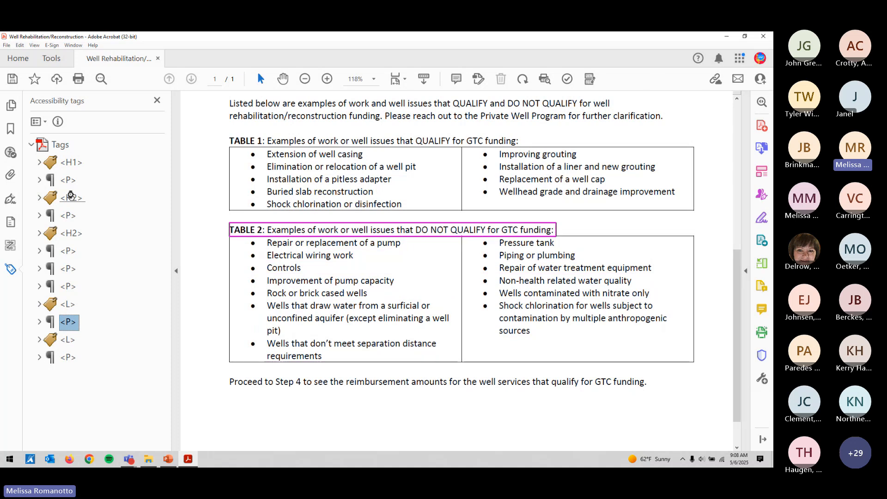
pyautogui.press('Up')
pyautogui.press('Up')
pyautogui.press('Up')
pyautogui.press('Up')
pyautogui.press('Up')
pyautogui.press('Up')
pyautogui.press('Down')
pyautogui.press('Down')
pyautogui.press('Down')
pyautogui.press('Down')
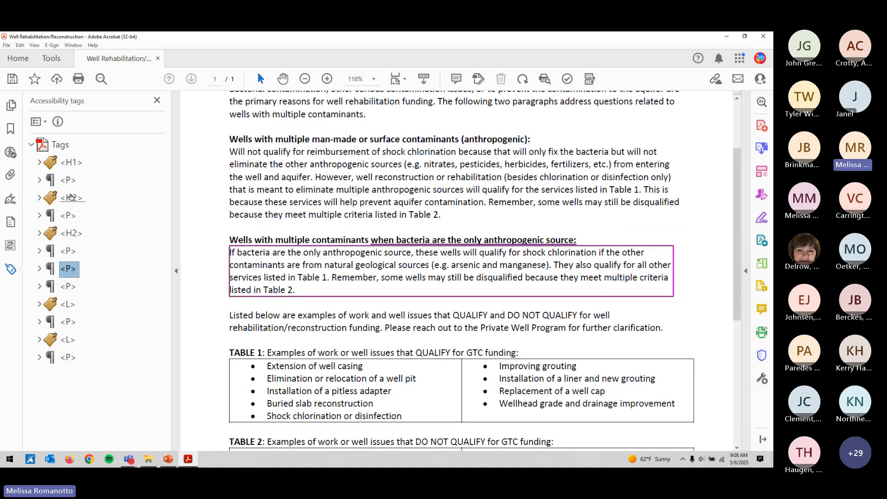
pyautogui.press('Down')
pyautogui.press('Down')
pyautogui.press('Down')
pyautogui.press('Down')
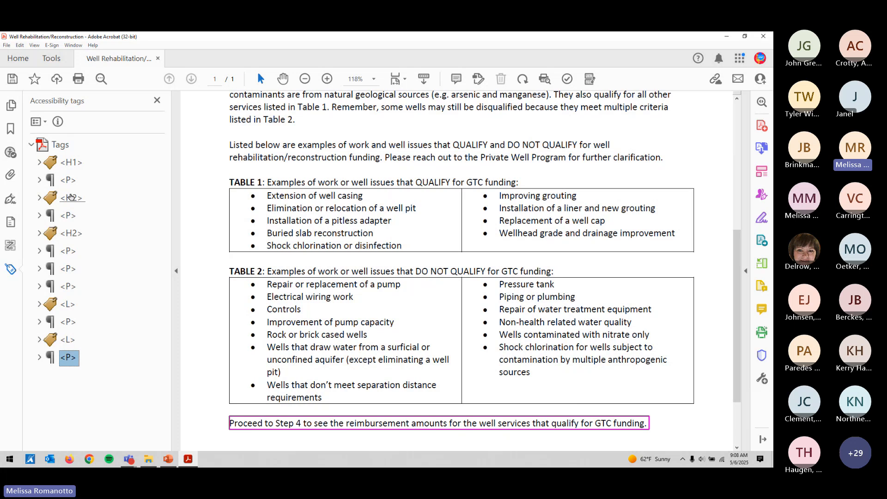
# - Save the PDF and rerun the accessibility check to review its Tables results
pyautogui.hotkey('ctrl', 's')
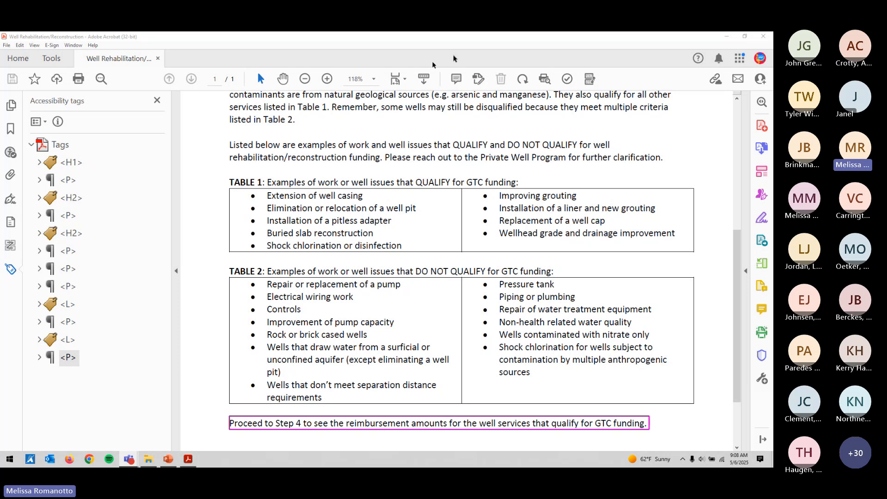
pyautogui.click(571, 80)
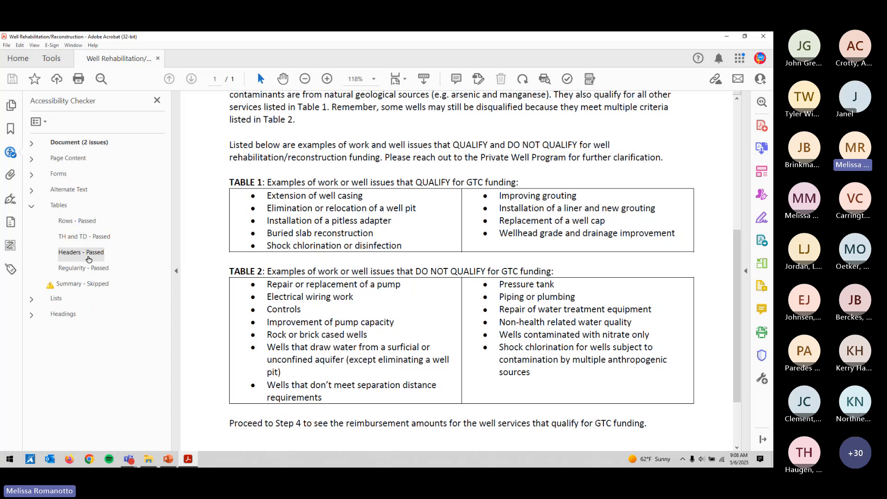
pyautogui.click(30, 208)
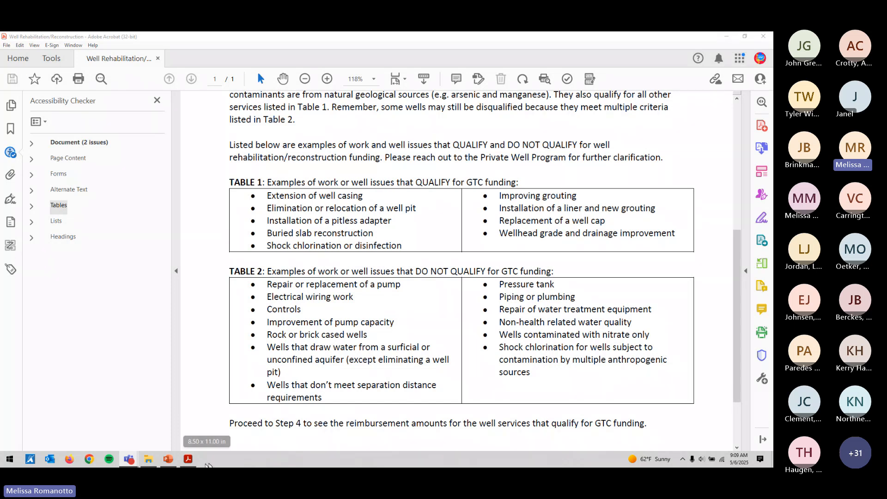
# - Switch to the PowerPoint slide show on accessible data tables in PDF documents
pyautogui.click(172, 460)
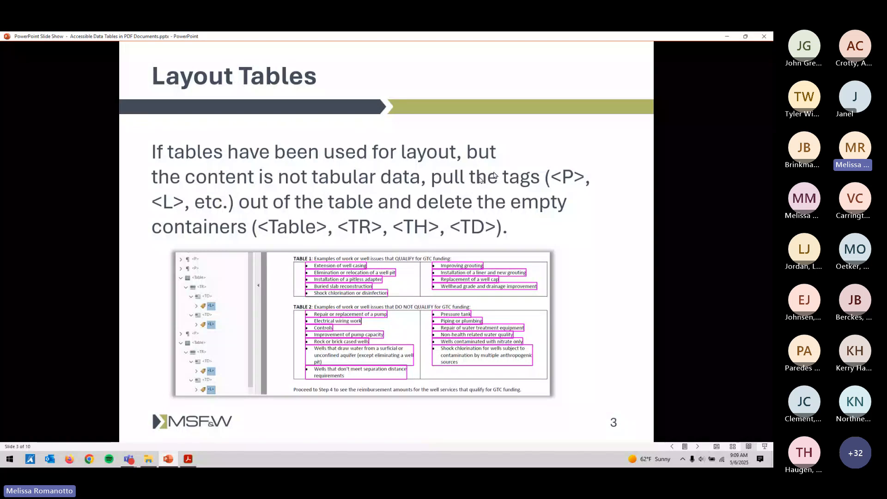
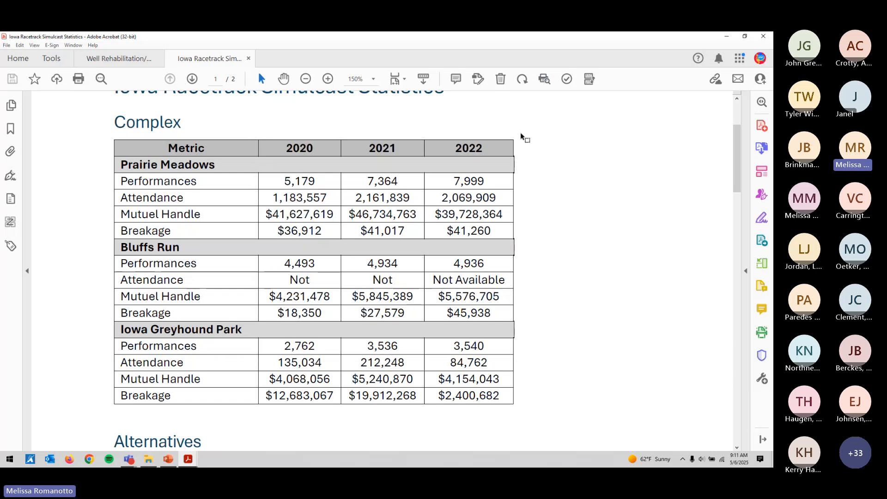
# - Open the Reading Order tool on the Iowa Racetrack Simulcast Statistics PDF and move its dialog clear of the Complex table
pyautogui.click(588, 81)
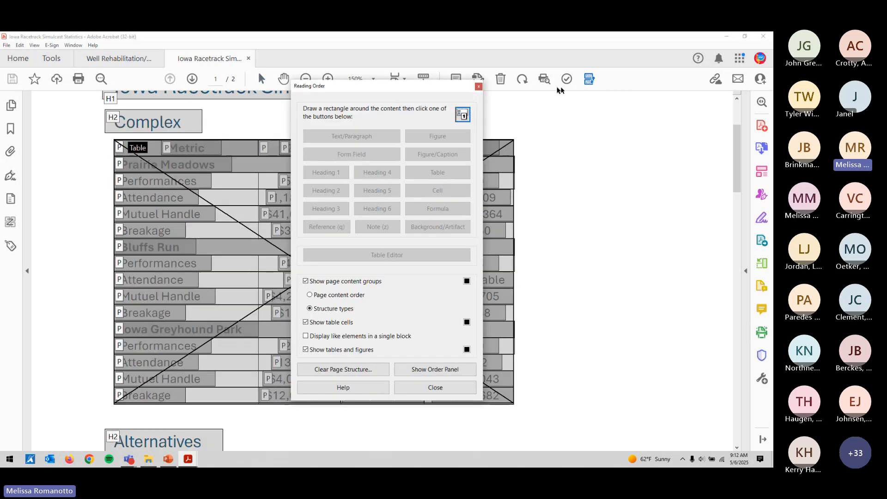
pyautogui.moveTo(410, 89); pyautogui.dragTo(648, 114)
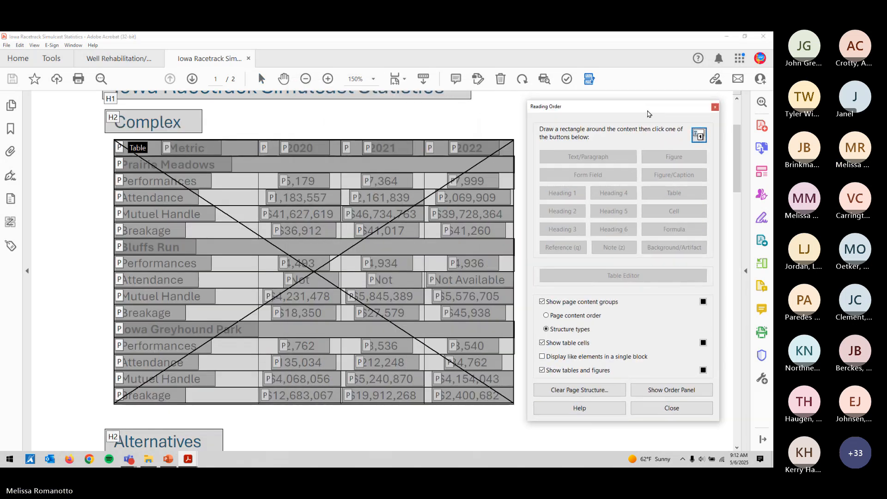
# - Run the accessibility check and examine the Headers and Regularity failures, locating both irregular table elements in the document
pyautogui.click(564, 81)
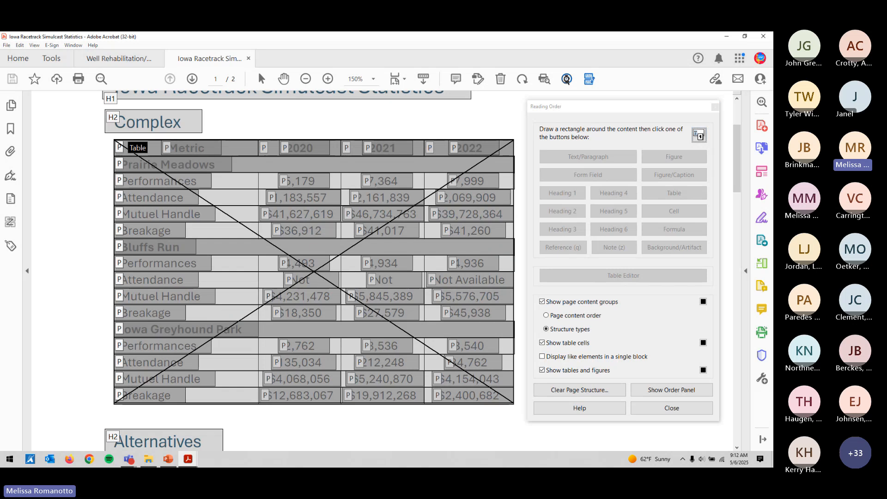
pyautogui.click(32, 208)
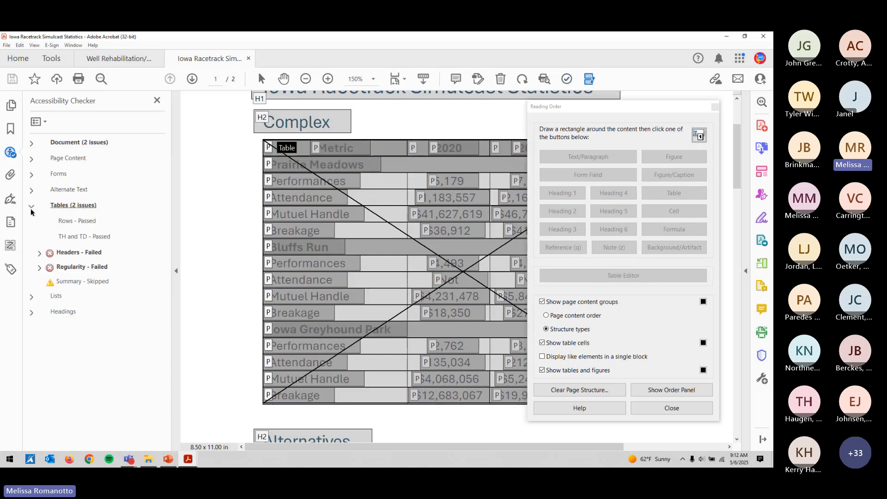
pyautogui.click(40, 253)
pyautogui.click(40, 253)
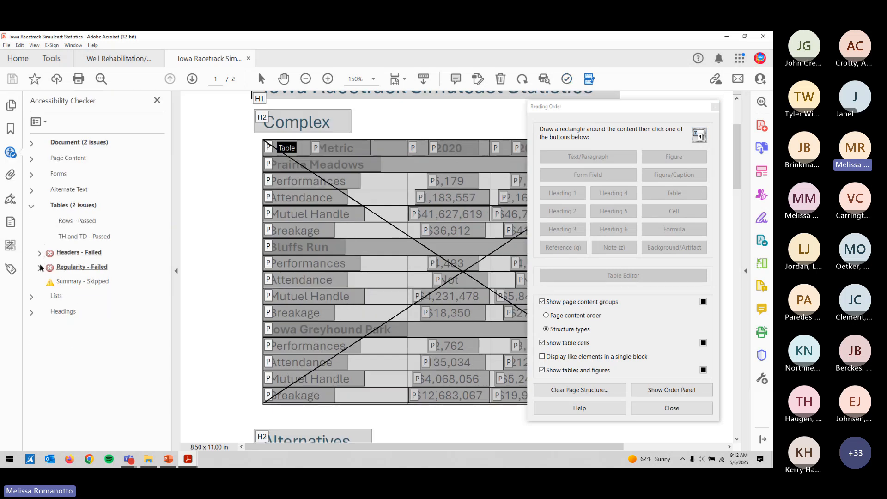
pyautogui.click(39, 267)
pyautogui.click(82, 282)
pyautogui.click(80, 298)
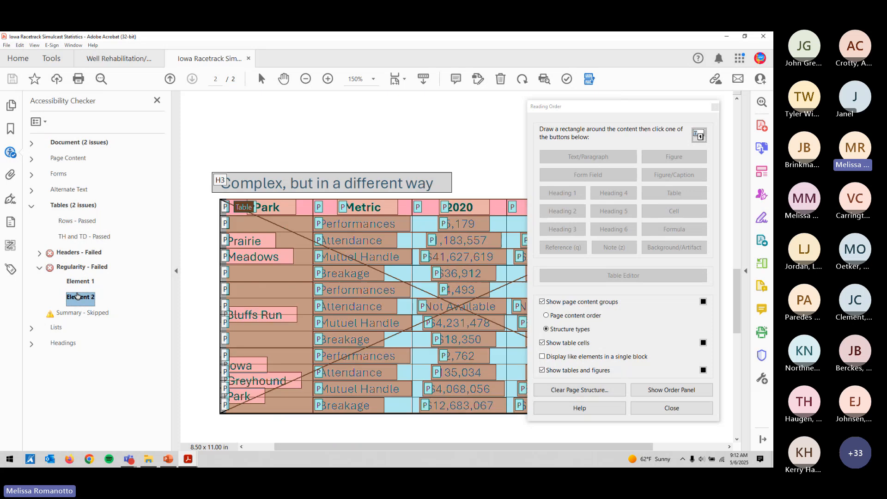
pyautogui.click(77, 281)
pyautogui.click(40, 268)
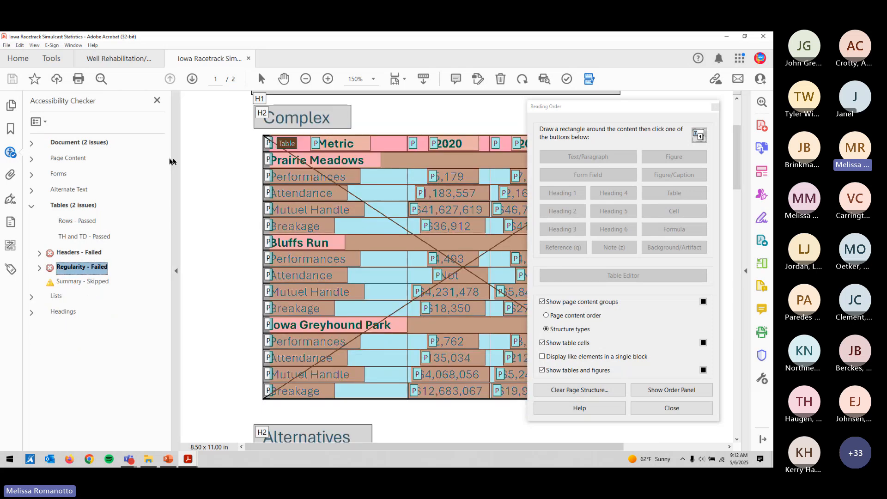
pyautogui.click(157, 100)
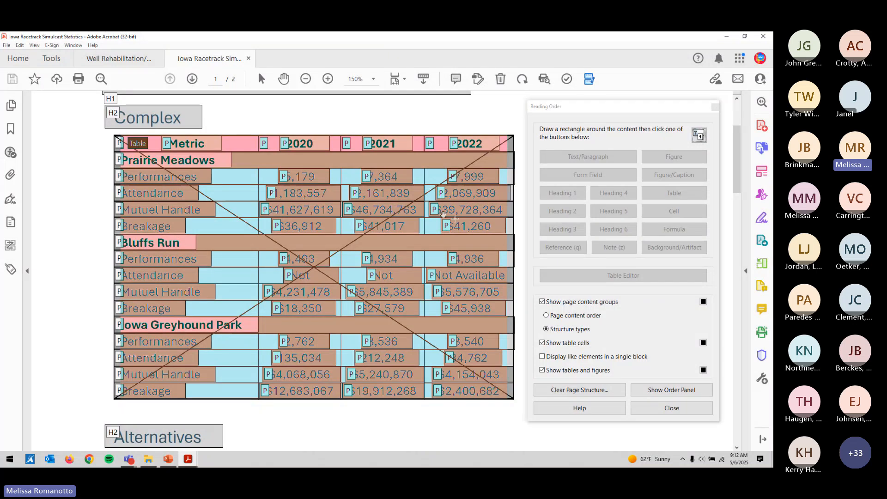
# - Open the table under the Complex heading in the Table Editor
pyautogui.click(380, 236)
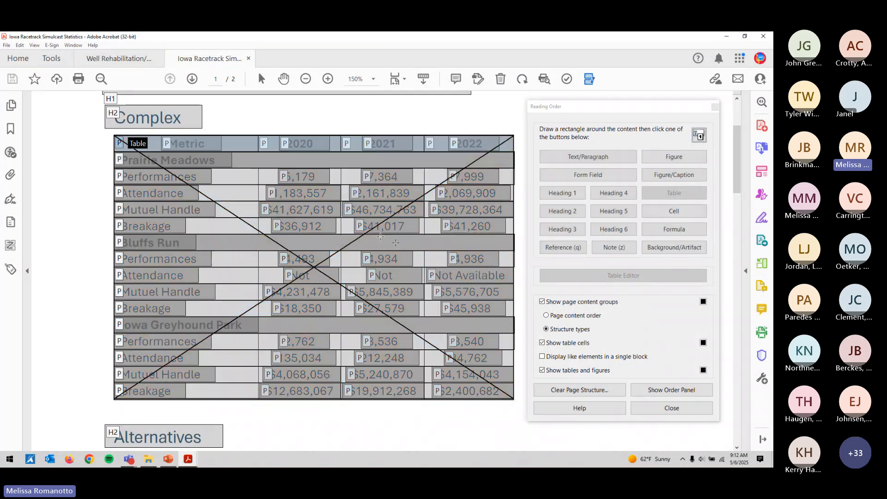
pyautogui.rightClick(122, 175)
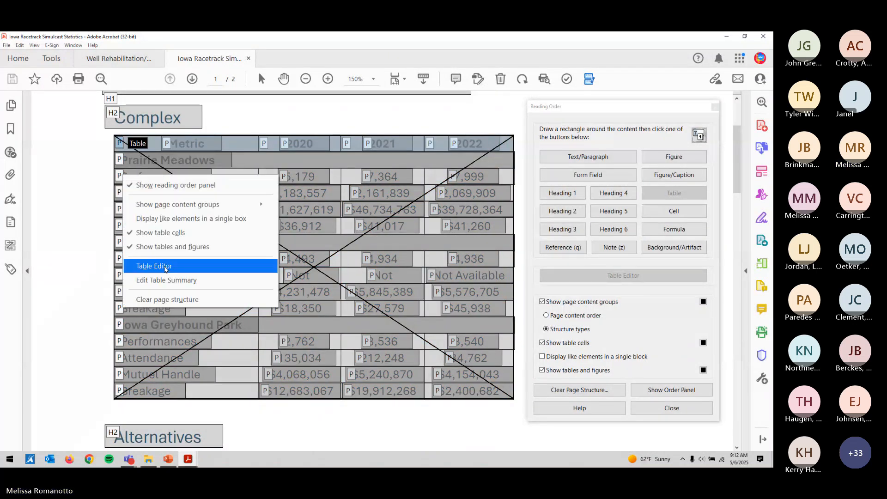
pyautogui.click(166, 267)
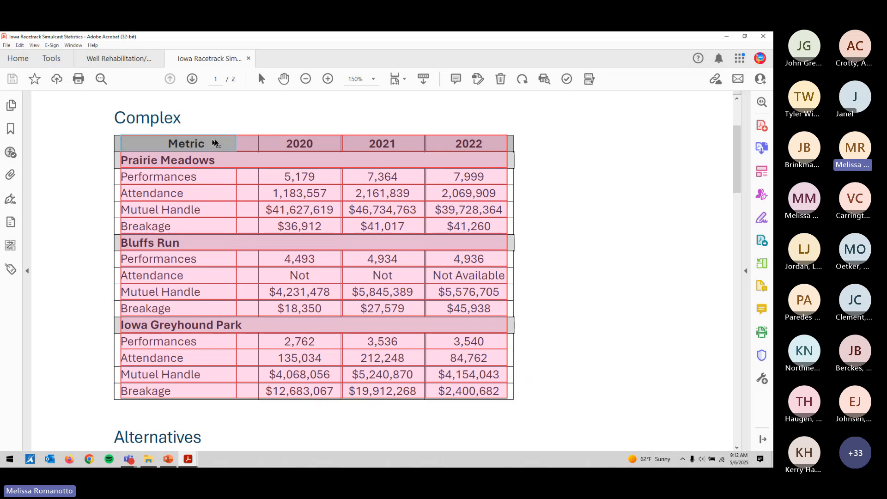
# - Set the cells of the Complex table's top row, from Metric to 2022, as header cells with Column scope
pyautogui.rightClick(436, 139)
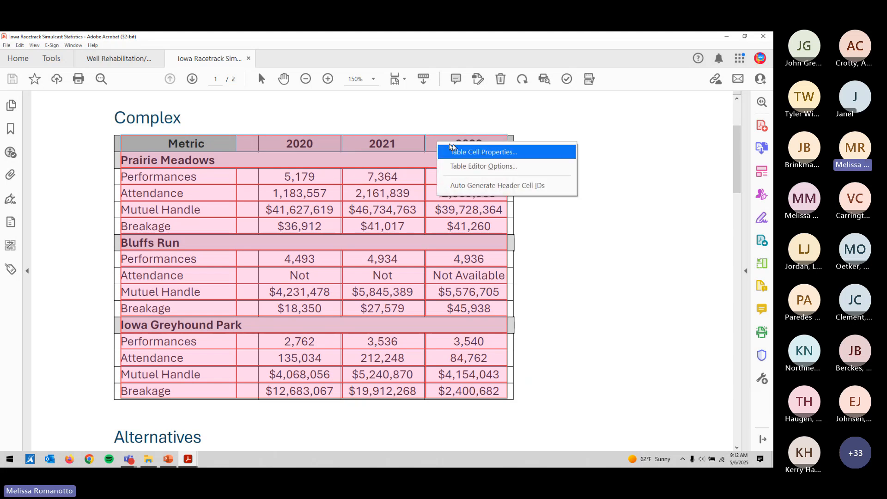
pyautogui.click(456, 150)
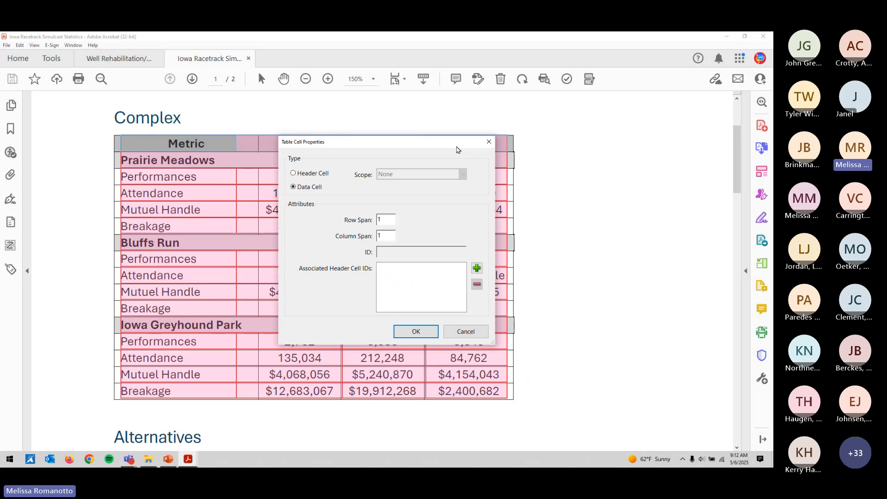
pyautogui.click(324, 175)
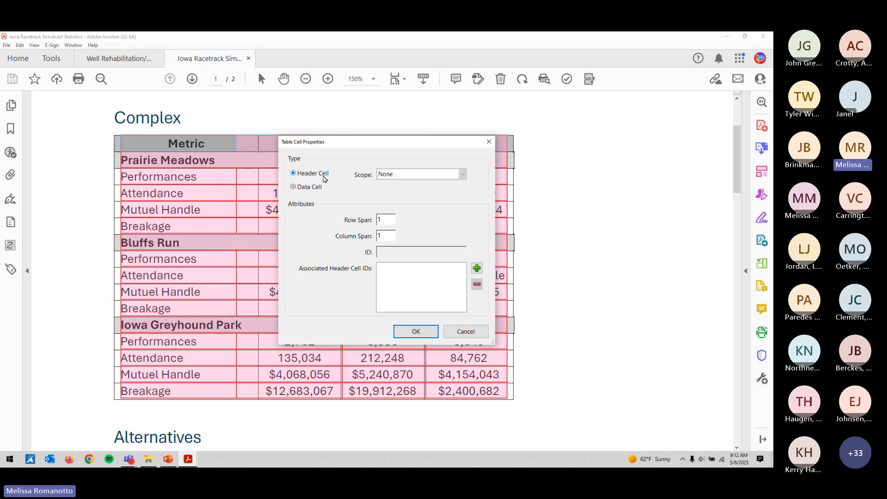
pyautogui.click(411, 175)
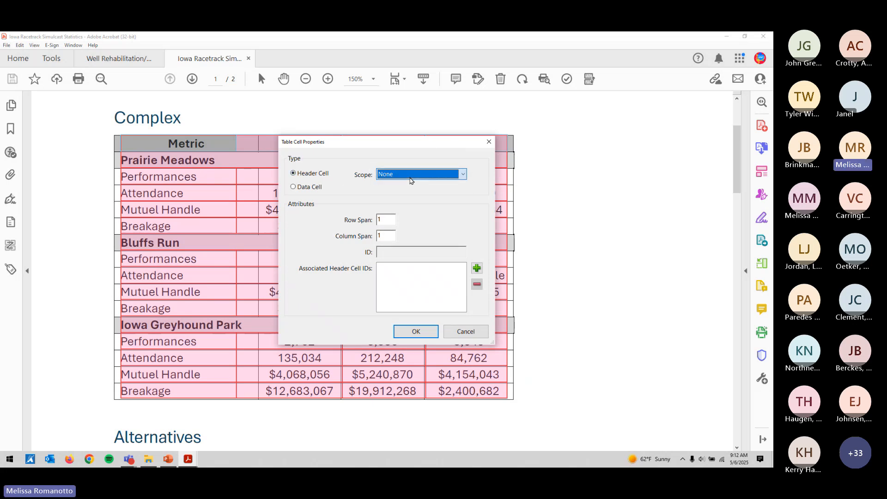
pyautogui.click(411, 176)
pyautogui.click(406, 195)
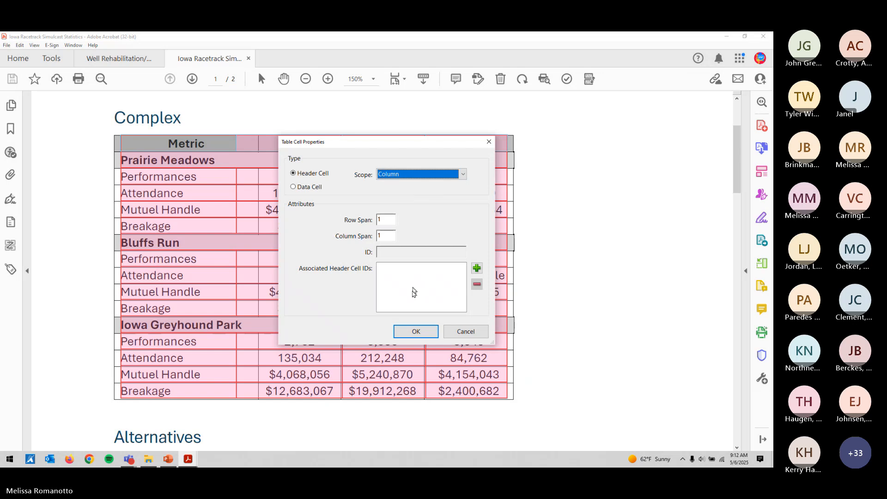
pyautogui.click(406, 332)
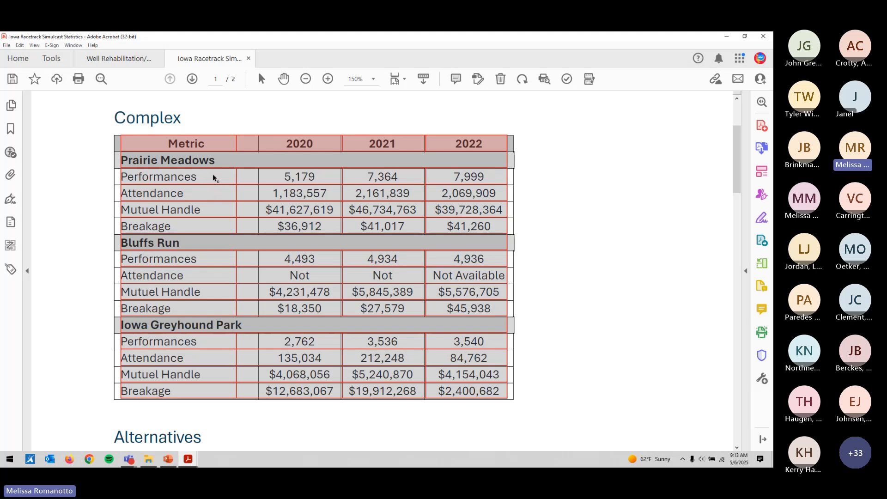
# - Set the Performances through Breakage label cells under Prairie Meadows as header cells with Row scope
pyautogui.moveTo(209, 177); pyautogui.dragTo(216, 226)
pyautogui.rightClick(215, 223)
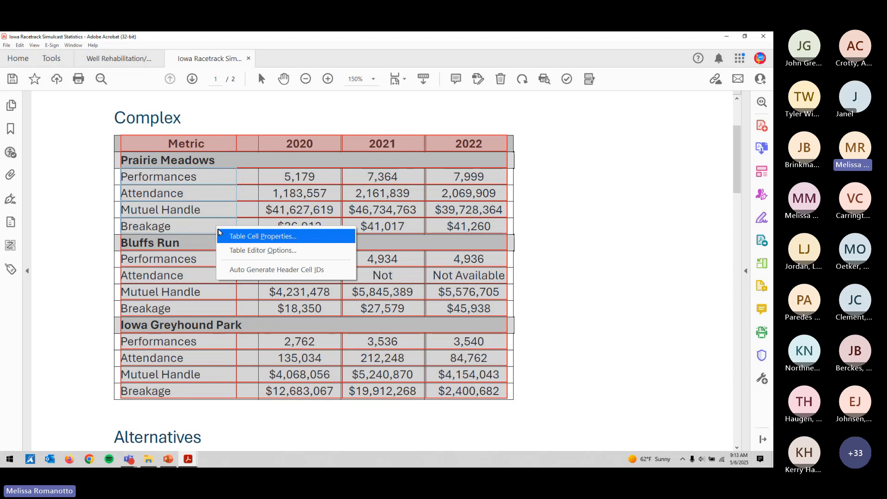
pyautogui.click(221, 229)
pyautogui.click(301, 174)
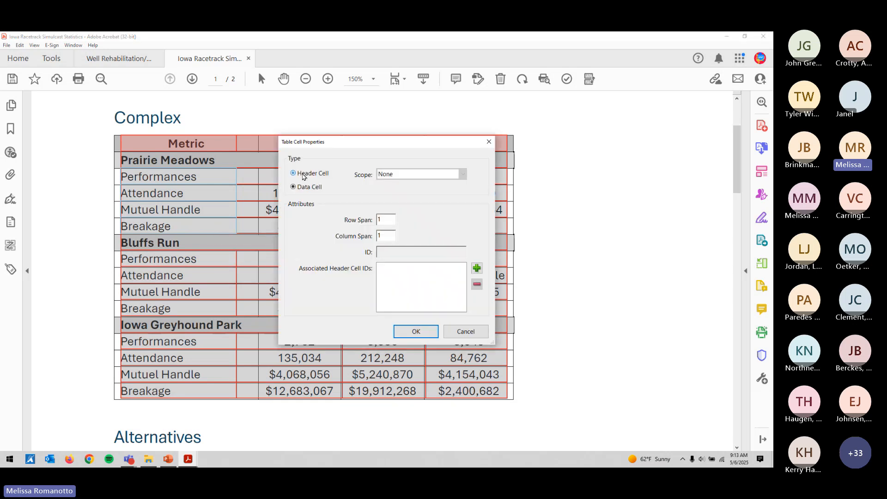
pyautogui.click(408, 174)
pyautogui.click(408, 191)
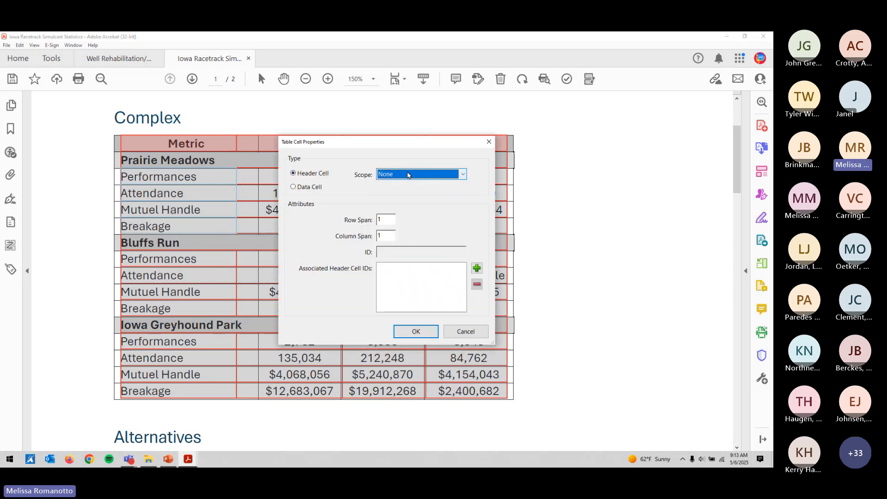
pyautogui.click(414, 329)
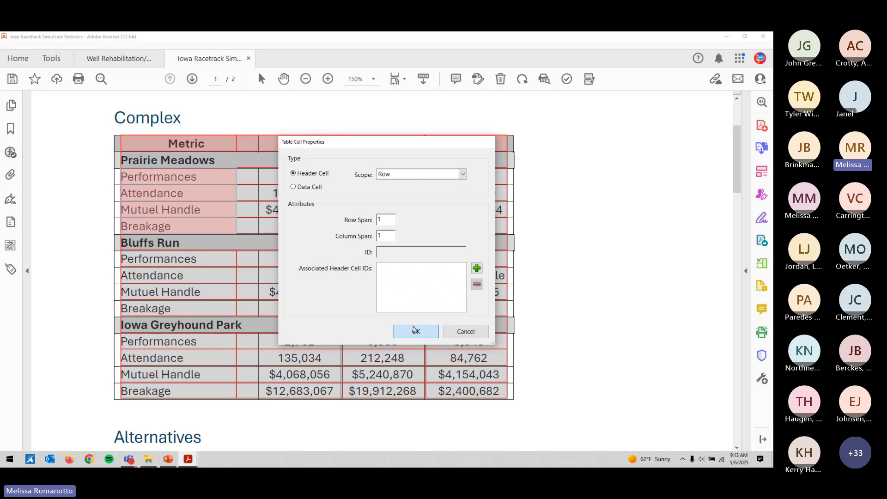
# - Set the Performances through Breakage label cells under Bluffs Run as header cells with Row scope
pyautogui.moveTo(187, 265); pyautogui.dragTo(208, 315)
pyautogui.rightClick(208, 315)
pyautogui.click(211, 318)
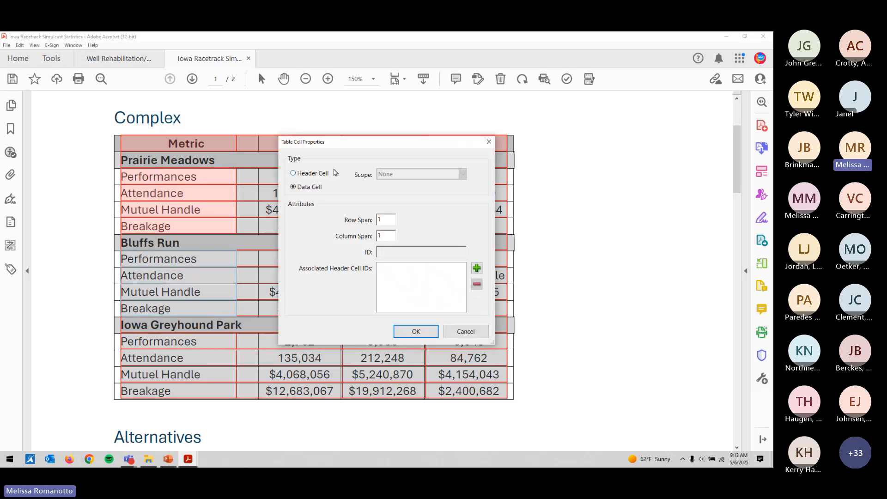
pyautogui.click(401, 174)
pyautogui.click(406, 194)
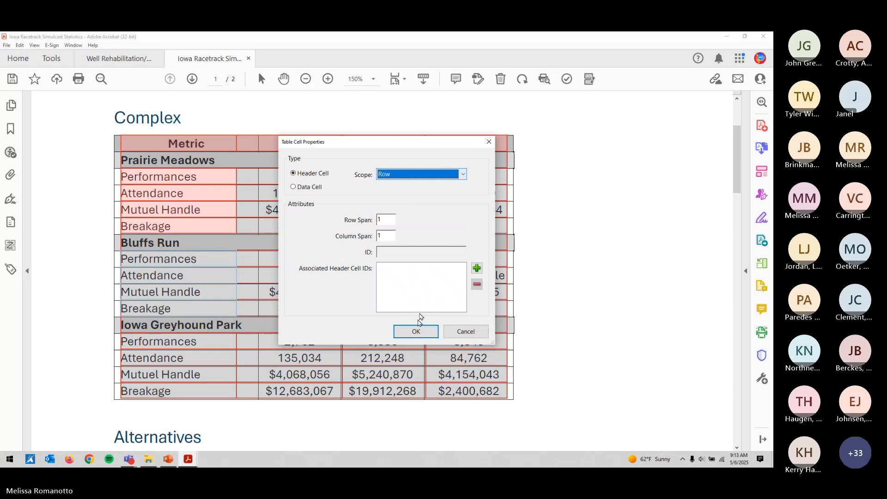
pyautogui.click(416, 332)
# - Set the Performances through Breakage label cells under Iowa Greyhound Park as header cells with Row scope and save the document
pyautogui.moveTo(194, 337); pyautogui.dragTo(222, 395)
pyautogui.rightClick(220, 397)
pyautogui.click(230, 405)
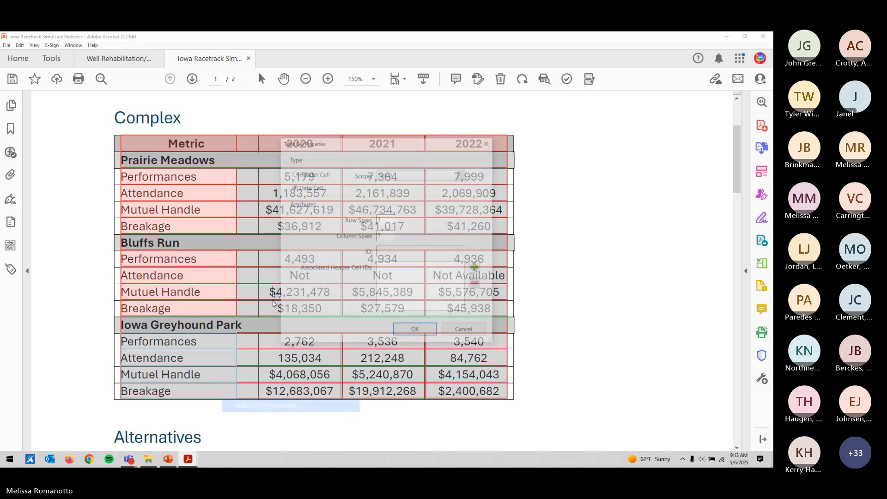
pyautogui.click(386, 175)
pyautogui.click(416, 196)
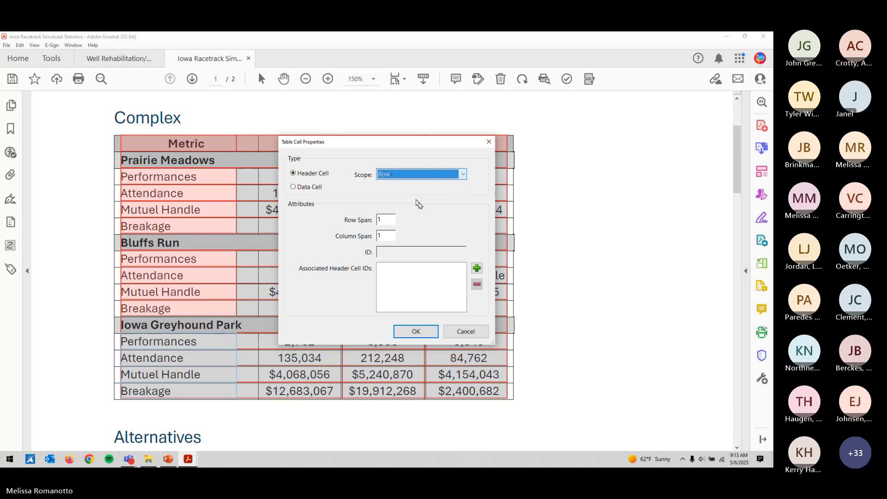
pyautogui.click(416, 332)
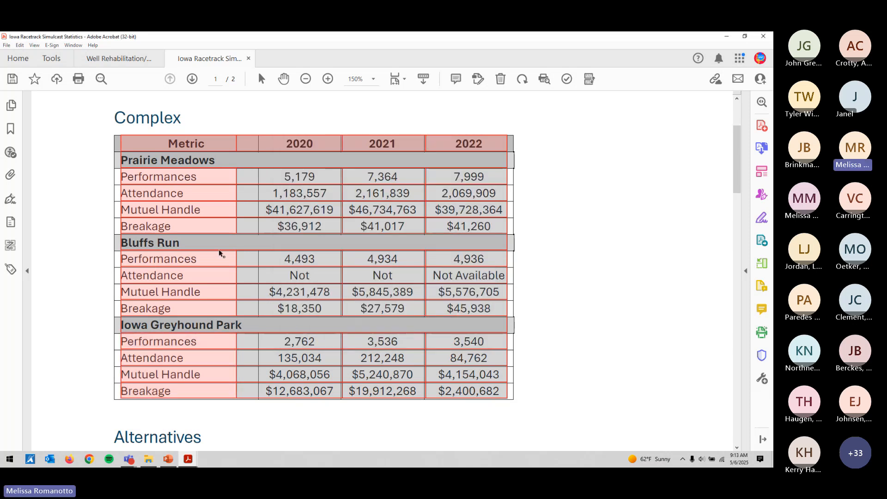
pyautogui.hotkey('ctrl', 's')
# - Change the Prairie Meadows cell's type to header cell, leaving its scope at None
pyautogui.rightClick(207, 165)
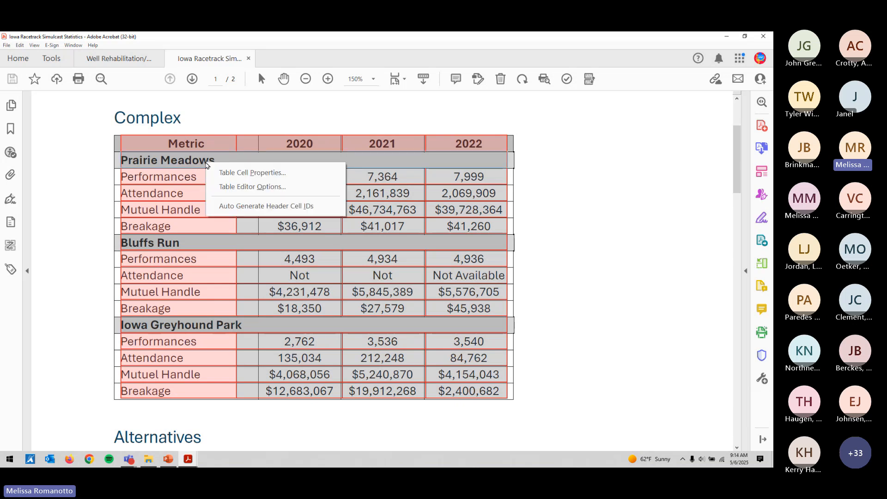
pyautogui.click(211, 172)
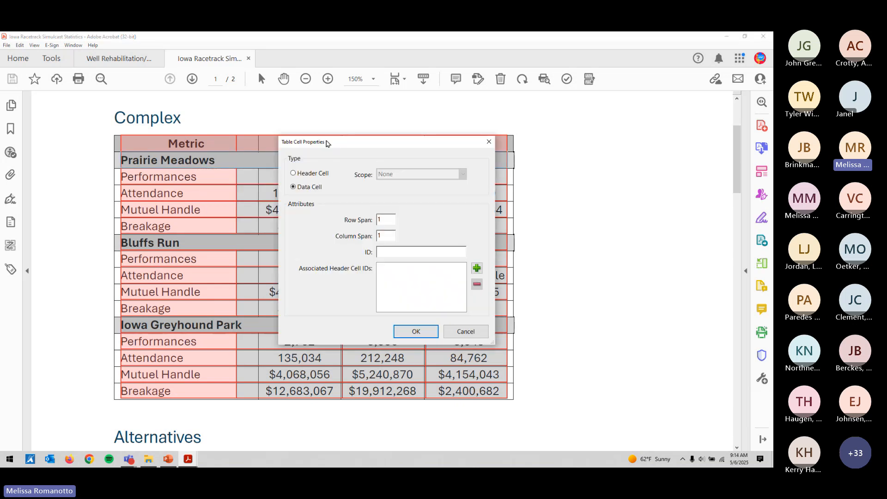
pyautogui.moveTo(328, 143); pyautogui.dragTo(245, 186)
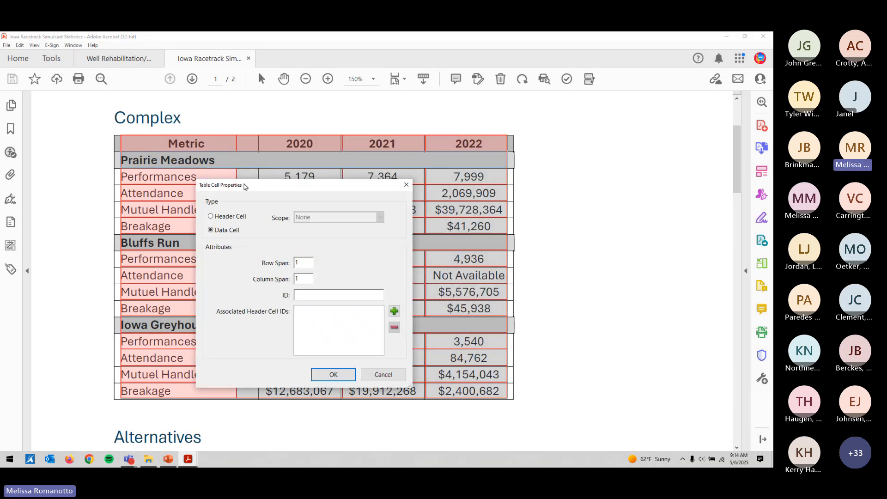
pyautogui.click(236, 221)
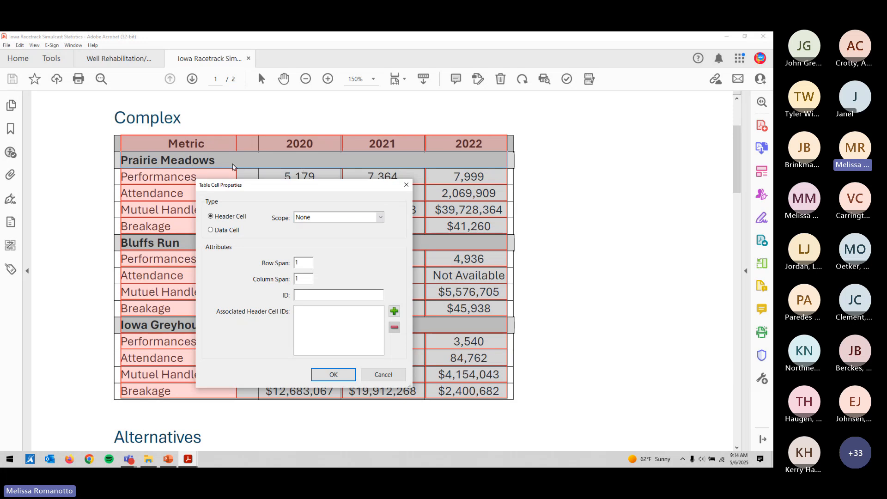
pyautogui.click(381, 218)
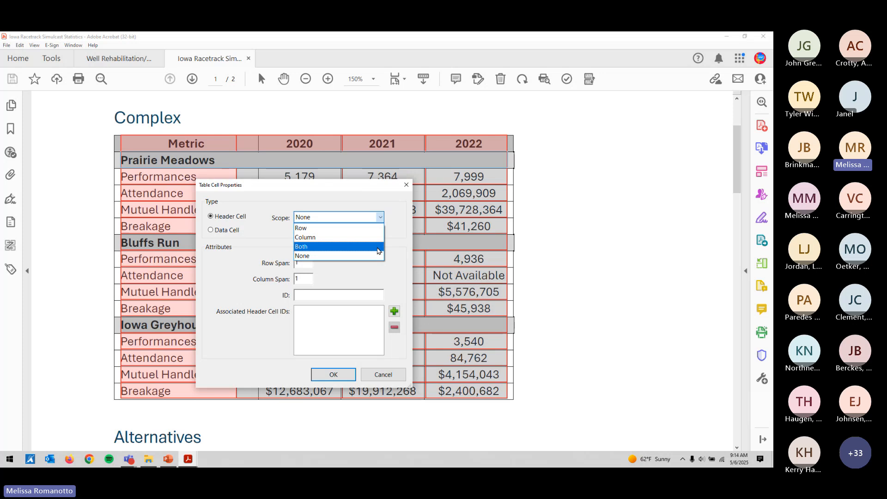
pyautogui.click(402, 227)
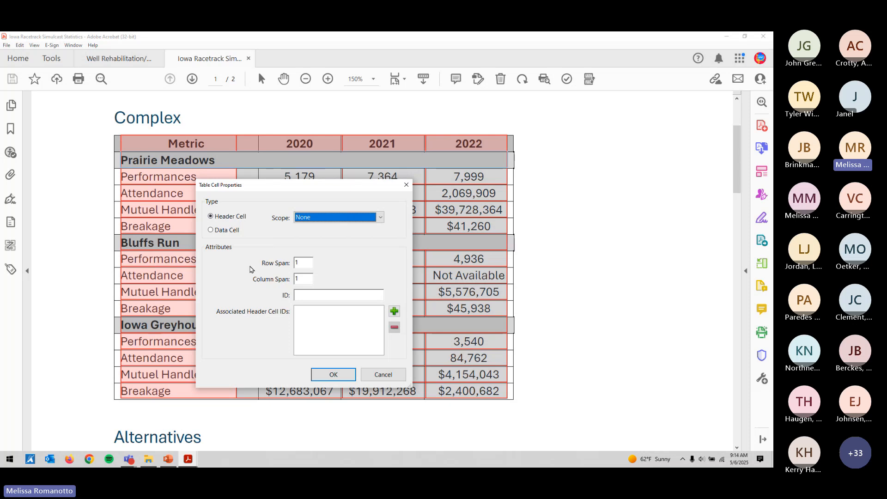
# - Enter a column span of 4 for the Prairie Meadows header cell and apply its cell properties, accepting the span change
pyautogui.click(300, 264)
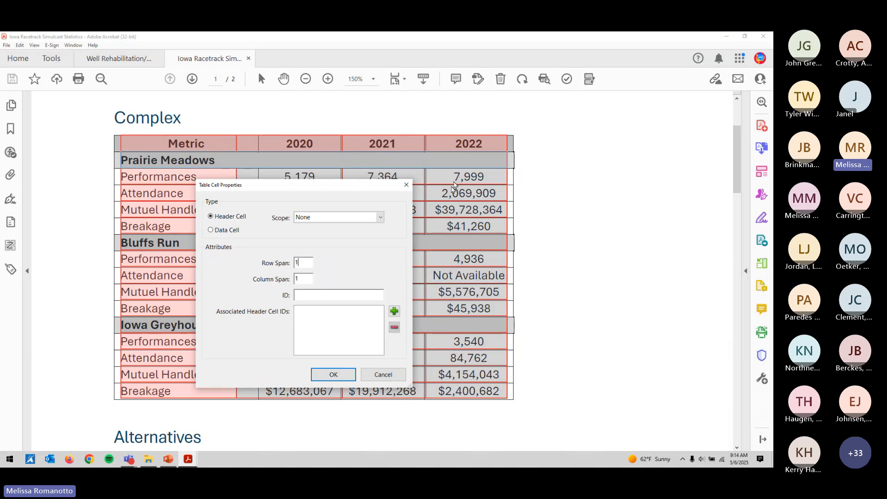
pyautogui.press('Tab')
pyautogui.write('4')
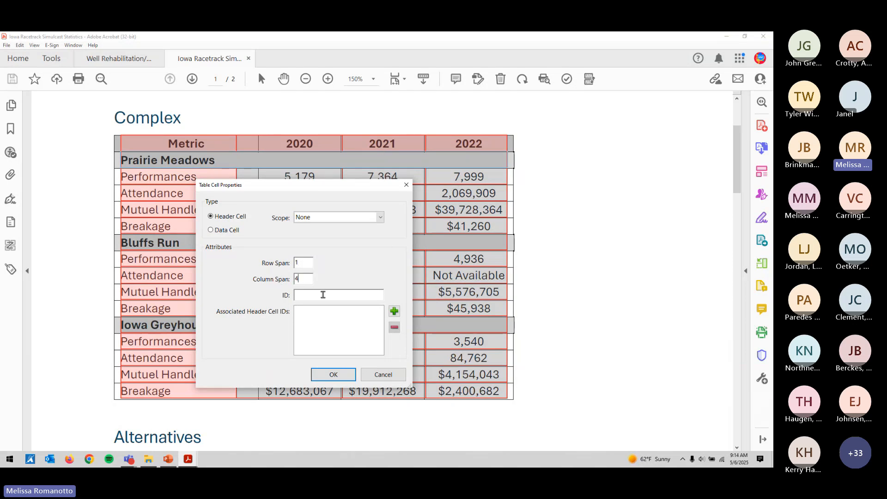
pyautogui.click(327, 380)
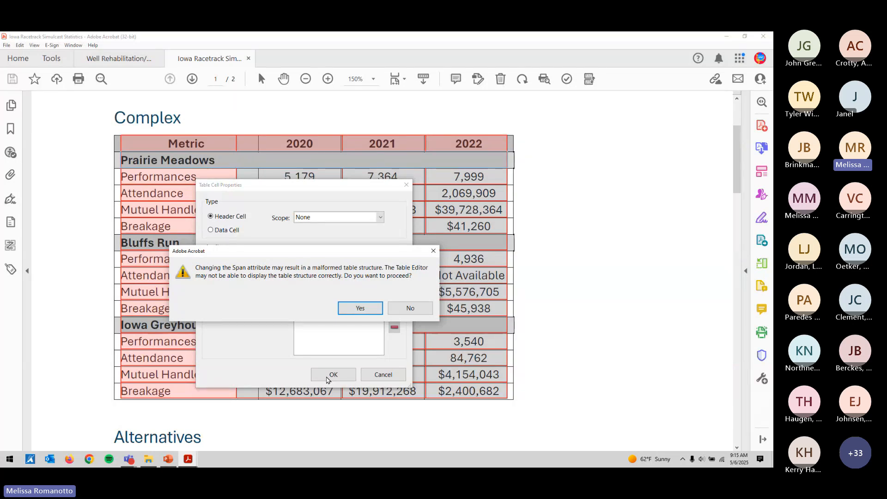
pyautogui.click(369, 312)
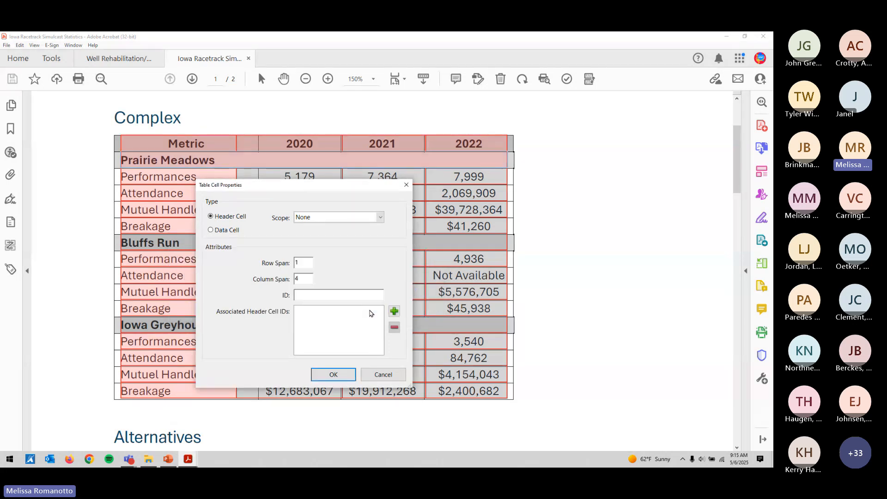
pyautogui.click(334, 375)
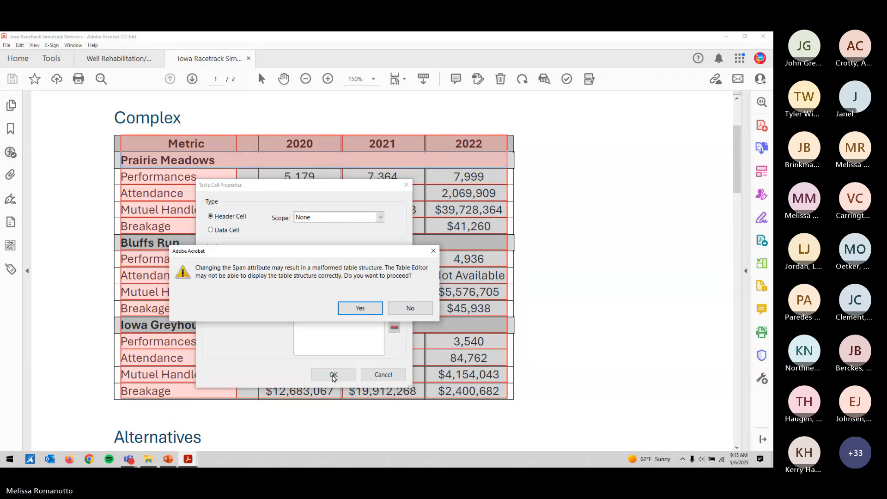
pyautogui.click(360, 308)
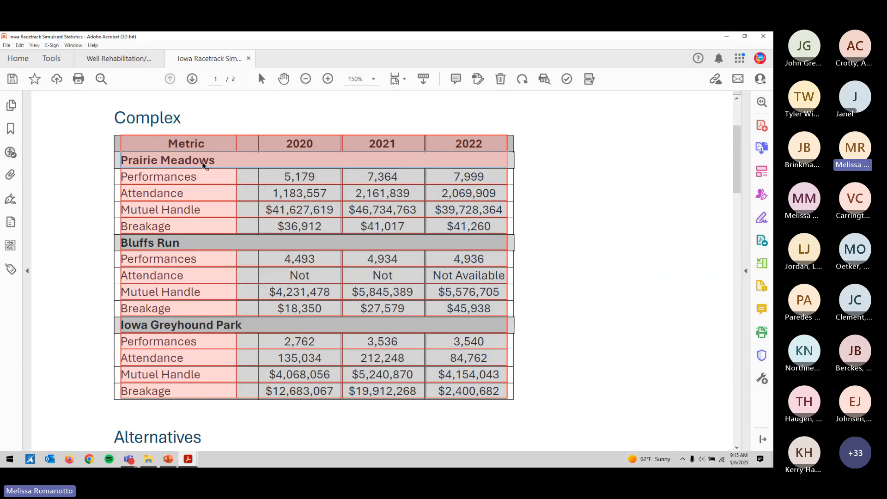
# - Check the span values in the Prairie Meadows cell's properties
pyautogui.rightClick(203, 166)
pyautogui.click(205, 169)
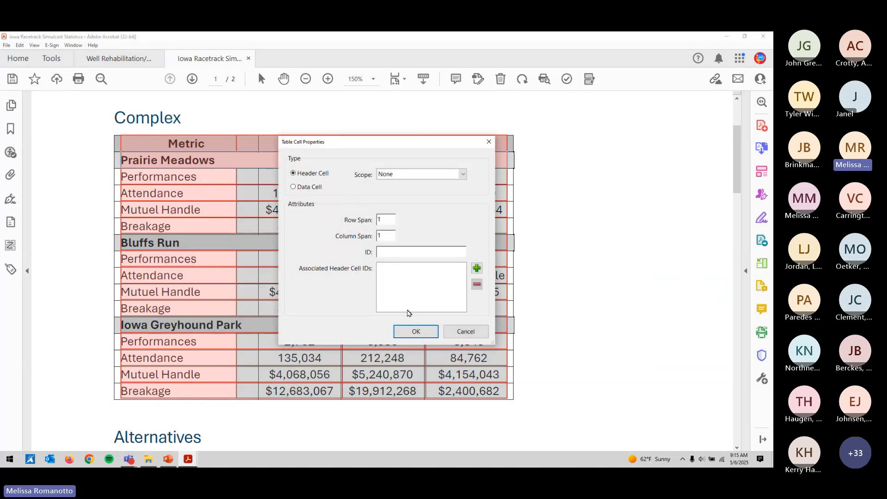
pyautogui.click(415, 334)
# - Try again to apply a column span of 4 to the Prairie Meadows header cell, and close its cell properties
pyautogui.rightClick(258, 163)
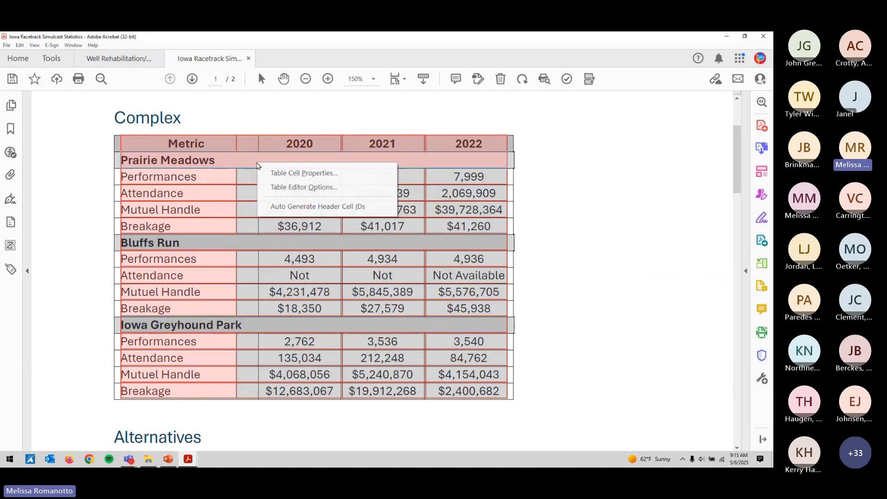
pyautogui.click(264, 173)
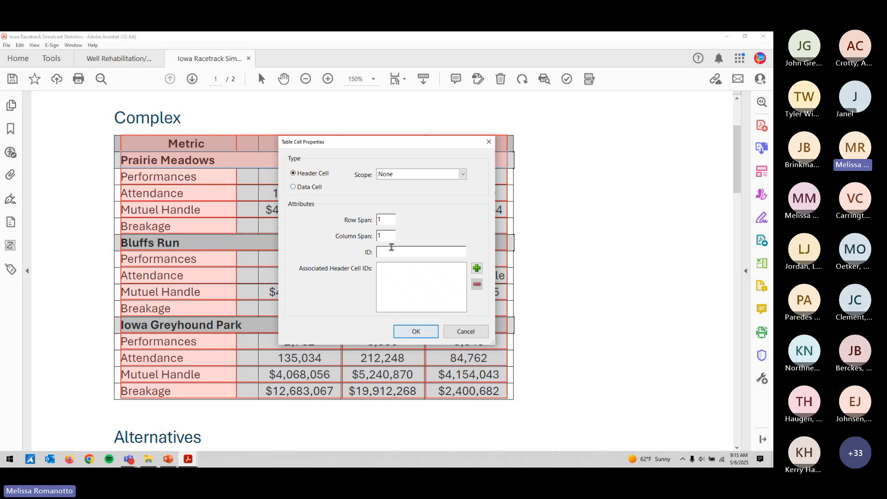
pyautogui.moveTo(388, 237); pyautogui.dragTo(325, 244)
pyautogui.click(415, 331)
pyautogui.click(435, 270)
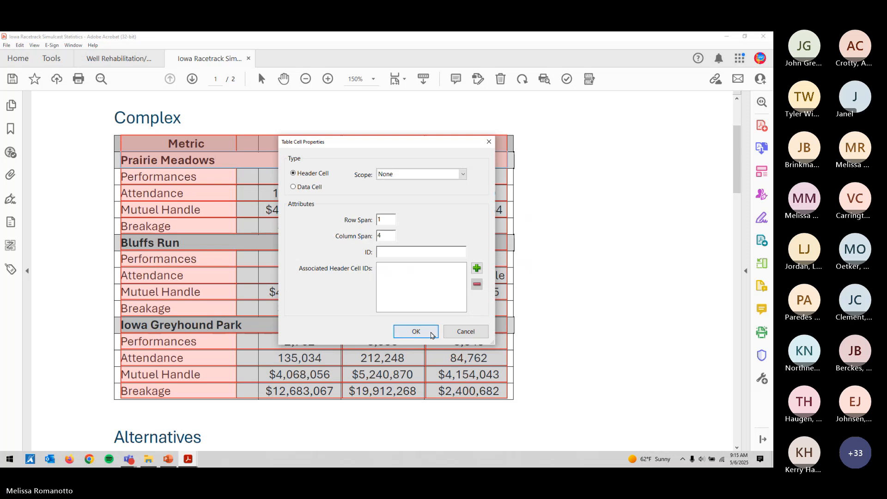
pyautogui.click(432, 331)
pyautogui.click(443, 264)
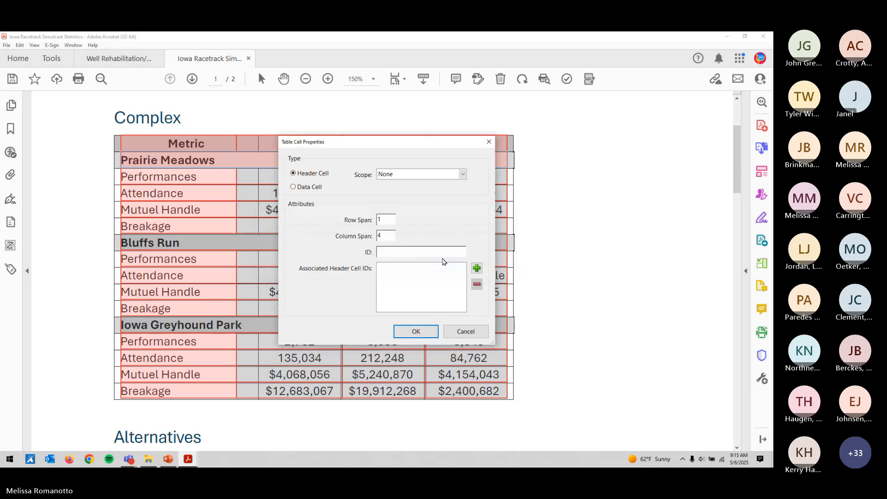
pyautogui.click(387, 236)
pyautogui.click(416, 332)
pyautogui.click(442, 264)
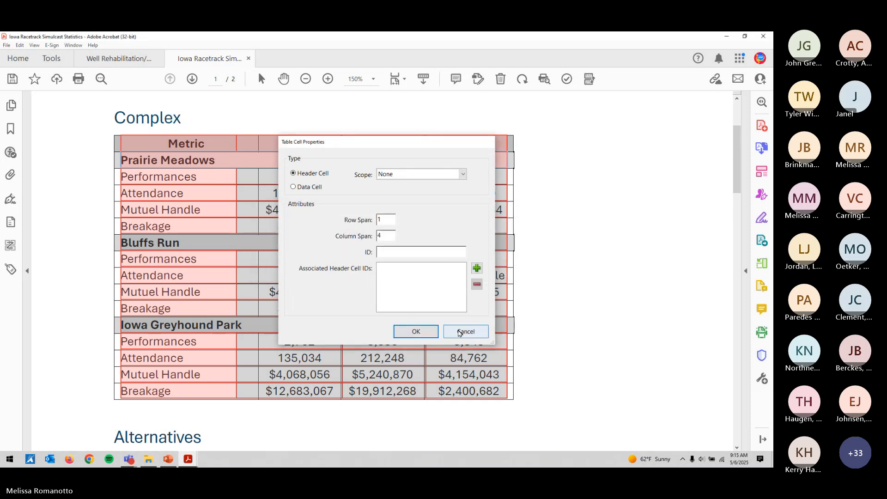
pyautogui.click(466, 331)
# - Close Complex Tables.pdf with its changes saved, close the Well Rehabilitation document, and exit the program
pyautogui.click(763, 36)
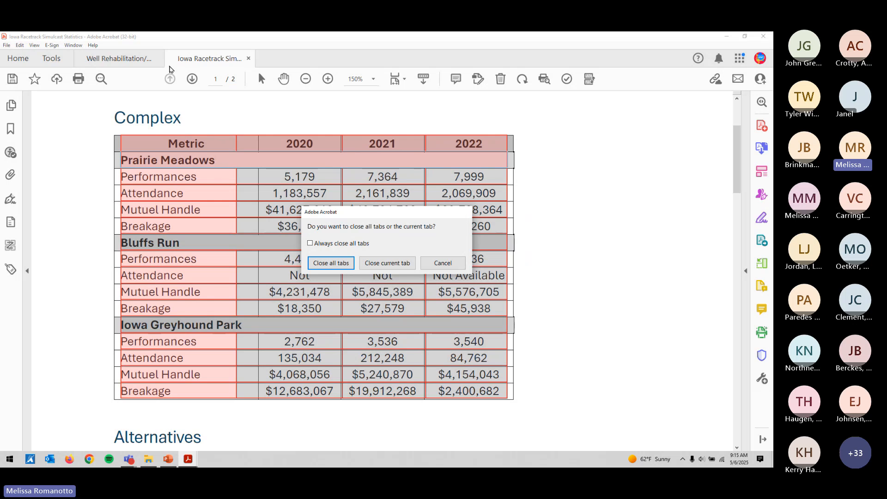
pyautogui.click(380, 267)
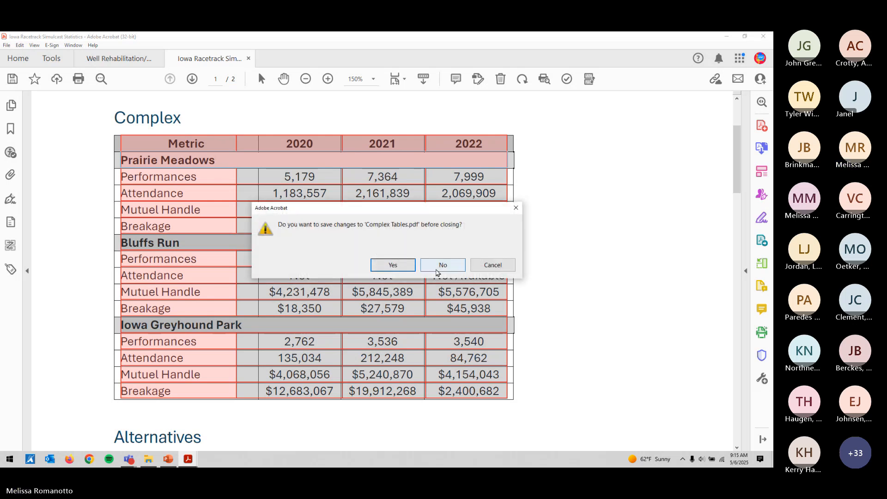
pyautogui.click(394, 263)
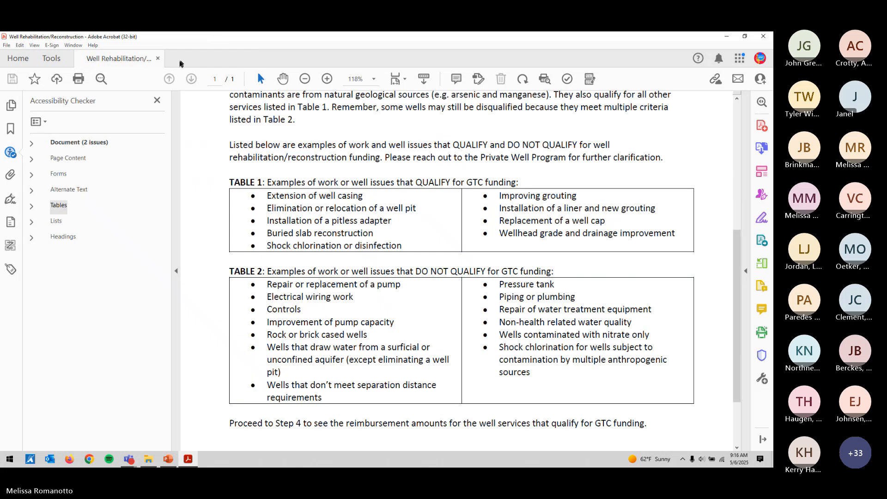
pyautogui.click(157, 59)
pyautogui.click(763, 36)
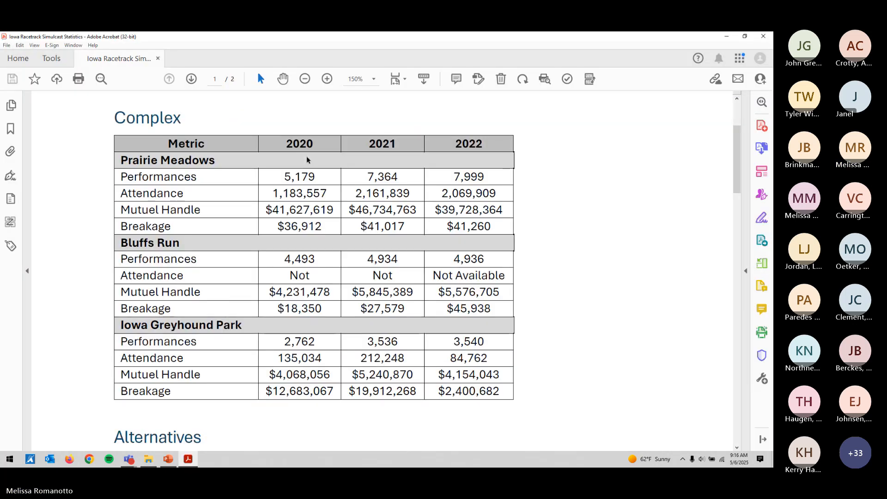
# - Open the table under the Complex heading of the reopened PDF in the Table Editor and bring the whole table into view
pyautogui.click(590, 79)
pyautogui.rightClick(243, 255)
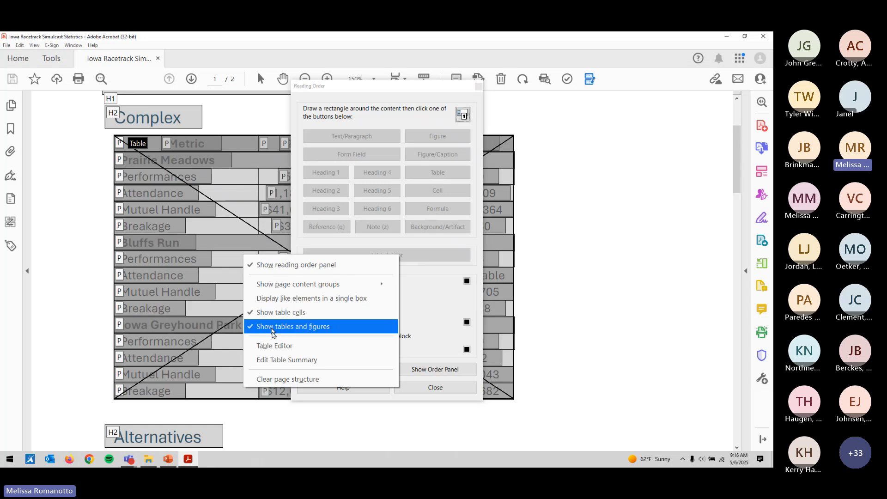
pyautogui.click(274, 345)
pyautogui.scroll(2, 490, 336)
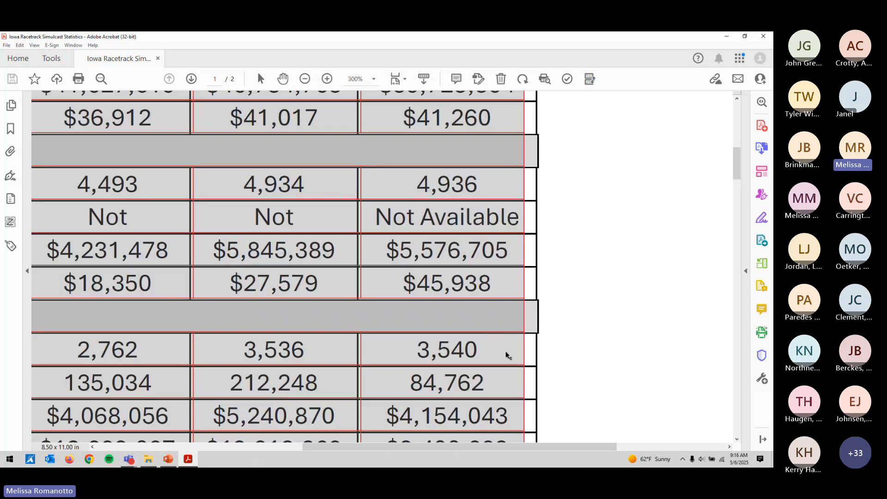
pyautogui.scroll(-1, 508, 357)
pyautogui.scroll(-1, 476, 307)
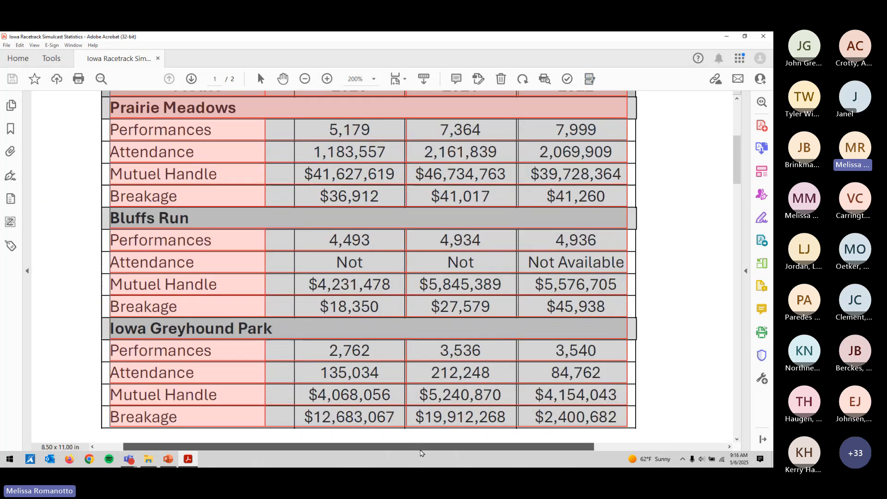
pyautogui.scroll(2, 421, 306)
pyautogui.scroll(-2, 422, 307)
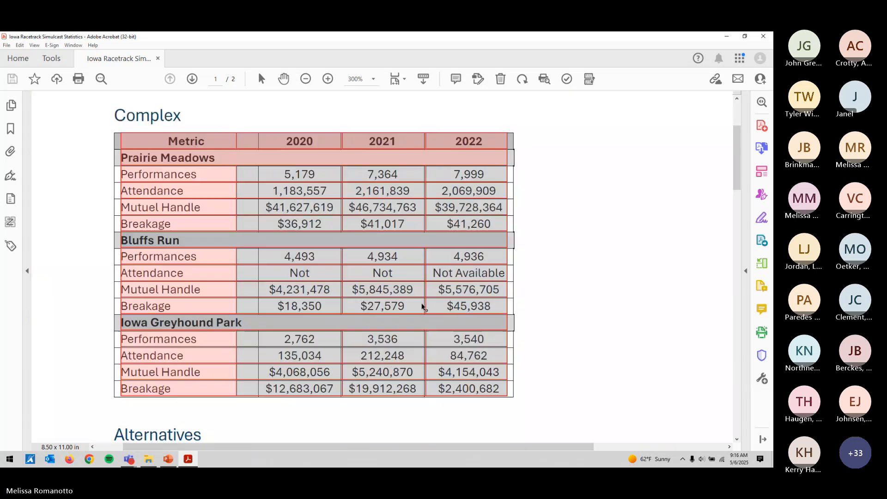
# - Set the Prairie Meadows header cell's column span to 4 in the reopened document, accepting the span change
pyautogui.rightClick(233, 162)
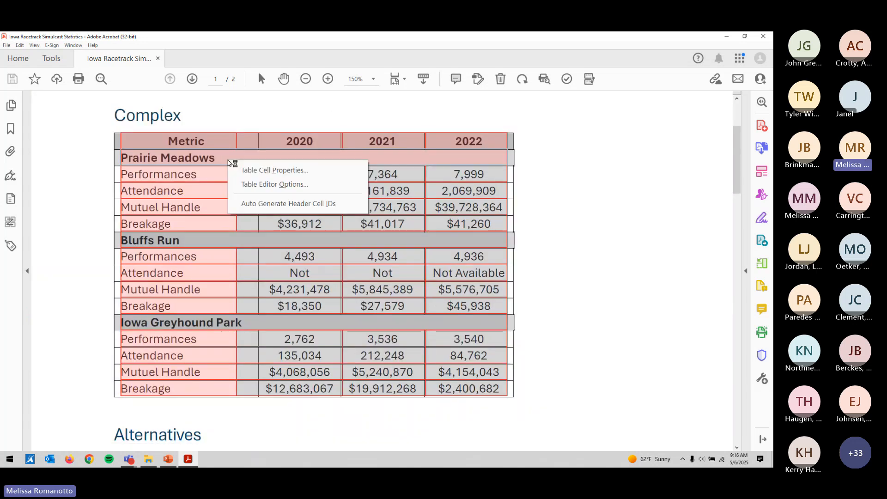
pyautogui.click(238, 169)
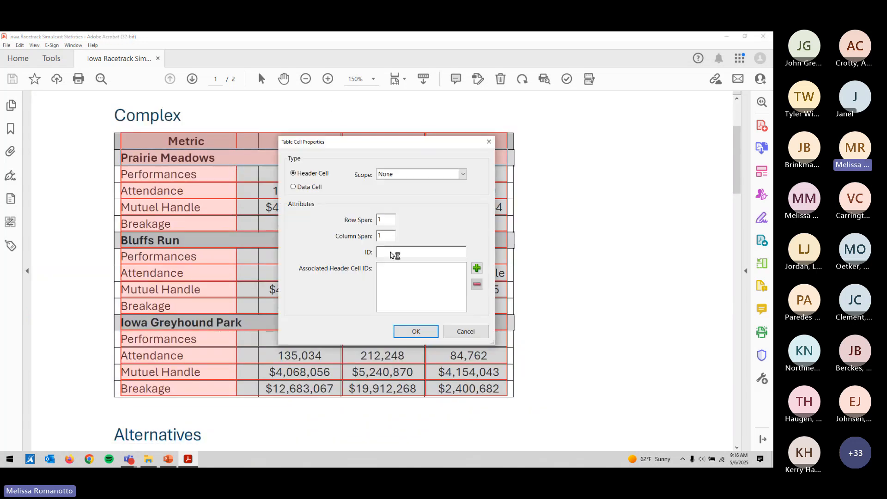
pyautogui.doubleClick(387, 236)
pyautogui.write('4')
pyautogui.click(424, 331)
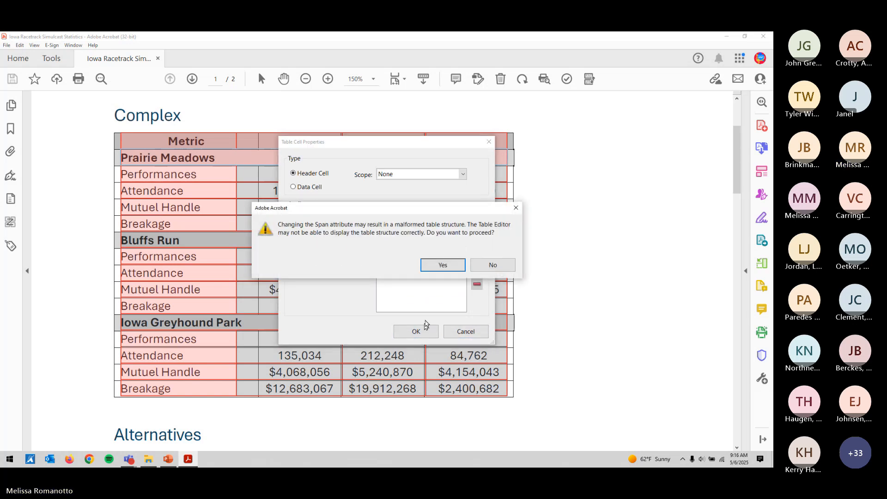
pyautogui.click(441, 266)
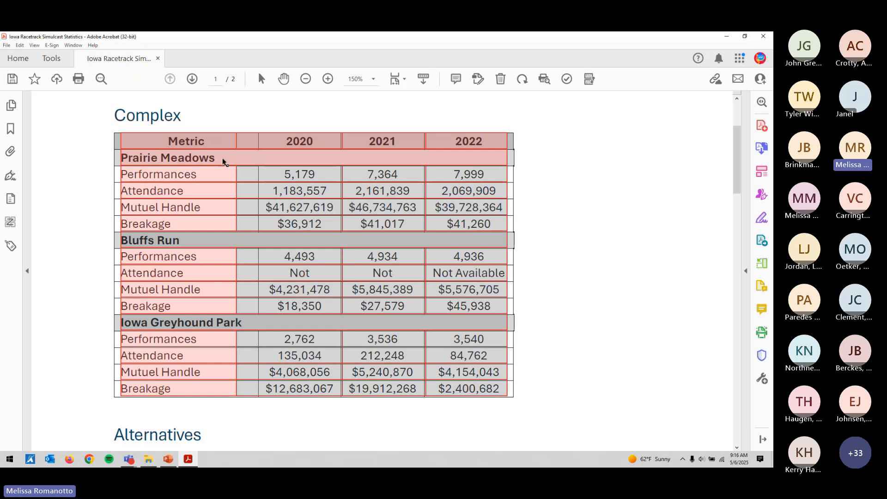
# - Check the Prairie Meadows header cell's type and span settings in its cell properties
pyautogui.rightClick(253, 159)
pyautogui.click(279, 166)
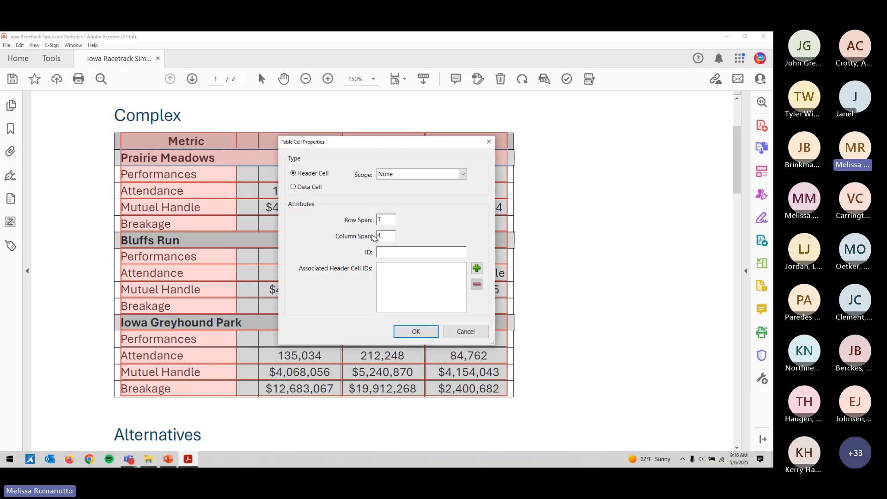
pyautogui.click(419, 332)
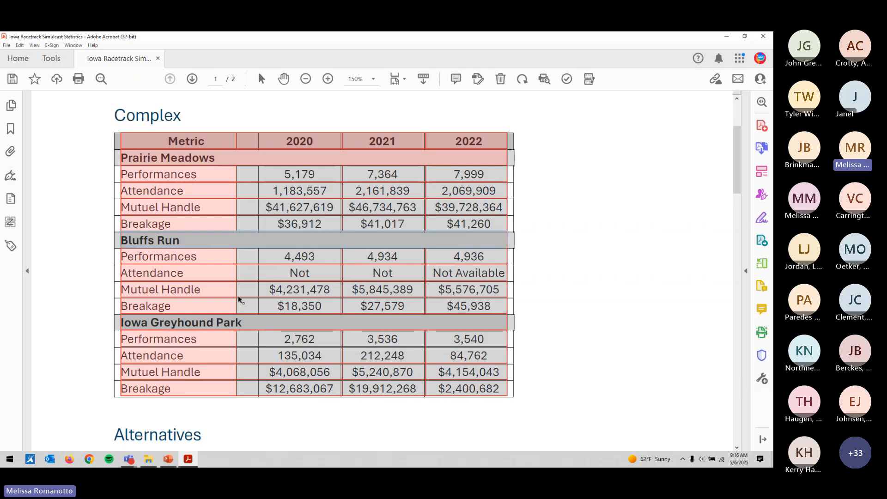
# - Make the Iowa Greyhound Park cell a header cell with a column span of 4, accepting the span change
pyautogui.rightClick(241, 323)
pyautogui.click(250, 333)
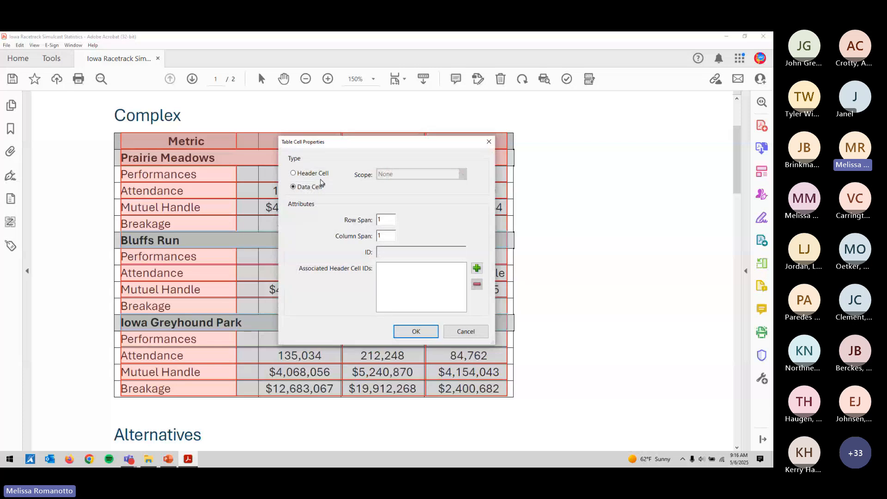
pyautogui.click(321, 174)
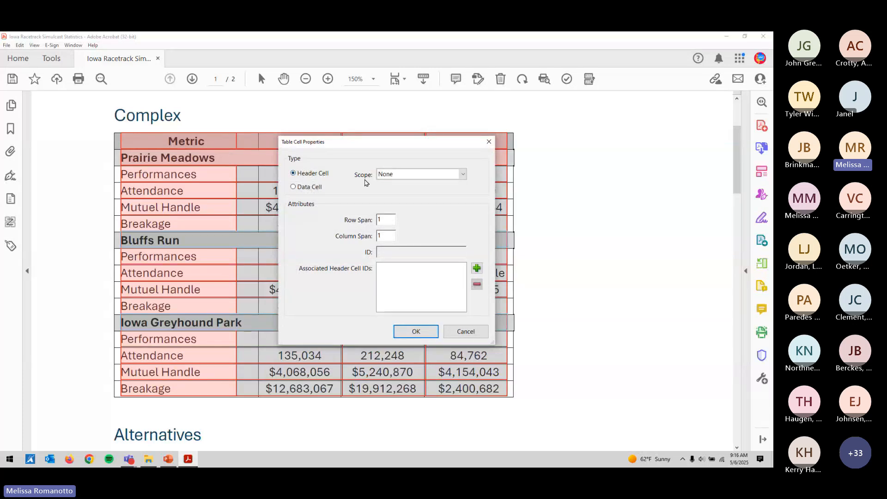
pyautogui.moveTo(383, 236); pyautogui.dragTo(363, 240)
pyautogui.write('4')
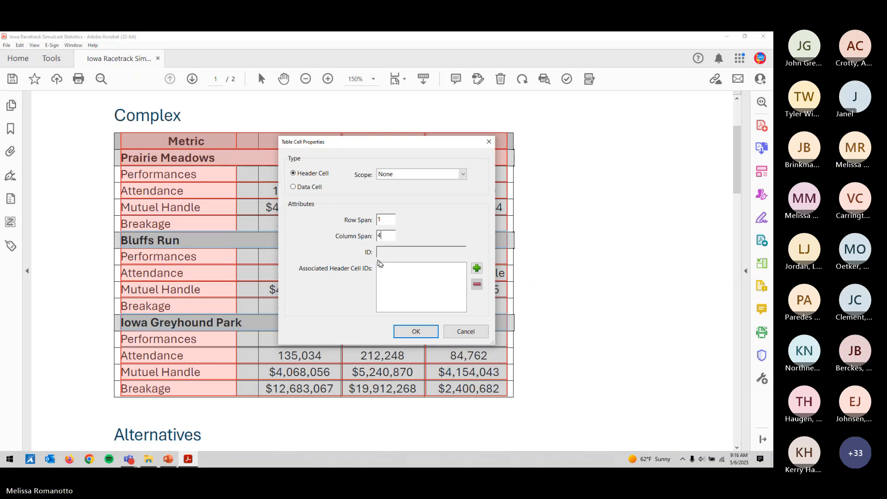
pyautogui.press('Tab')
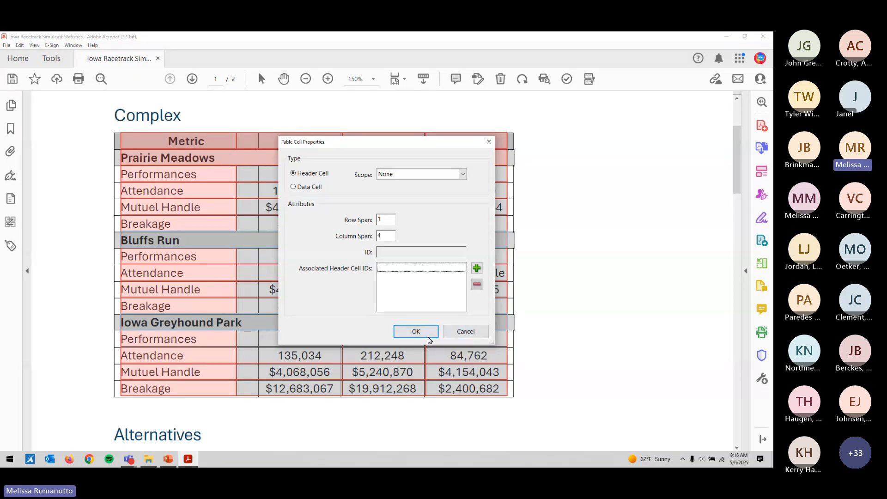
pyautogui.click(424, 337)
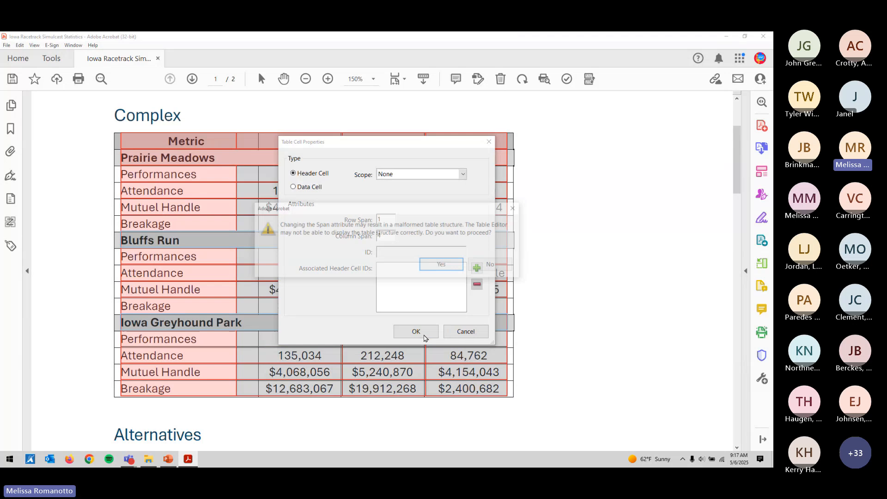
pyautogui.click(427, 265)
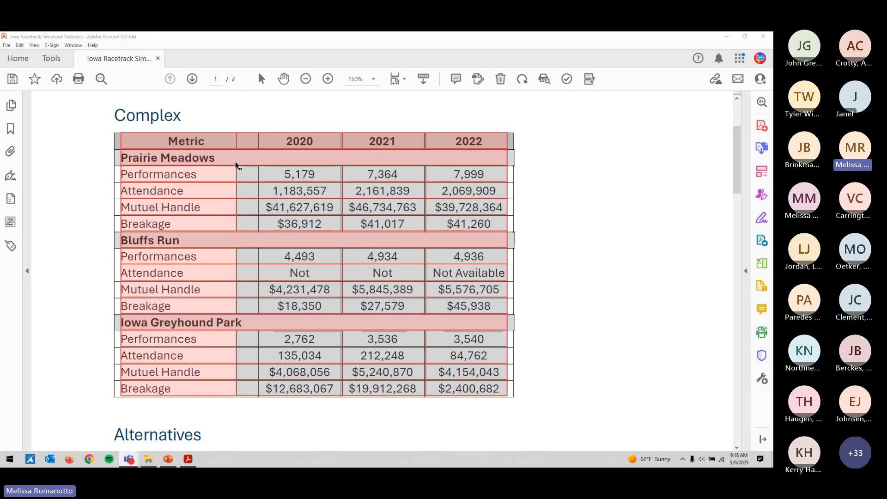
# - Auto-generate header cell IDs for the Complex table and check the ID of the Metric header cell
pyautogui.rightClick(238, 163)
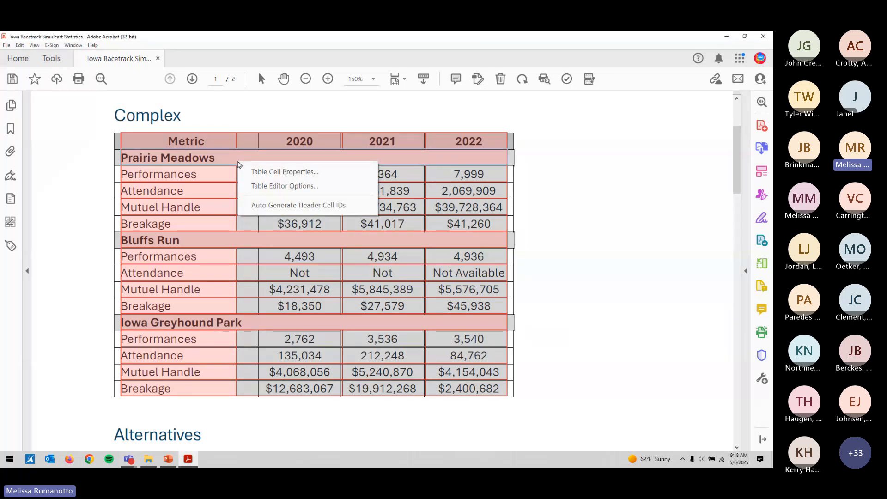
pyautogui.click(280, 206)
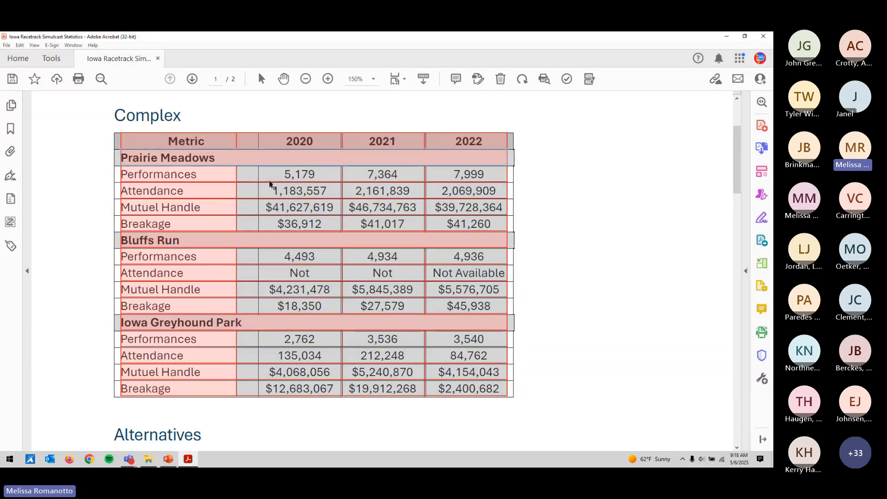
pyautogui.rightClick(227, 146)
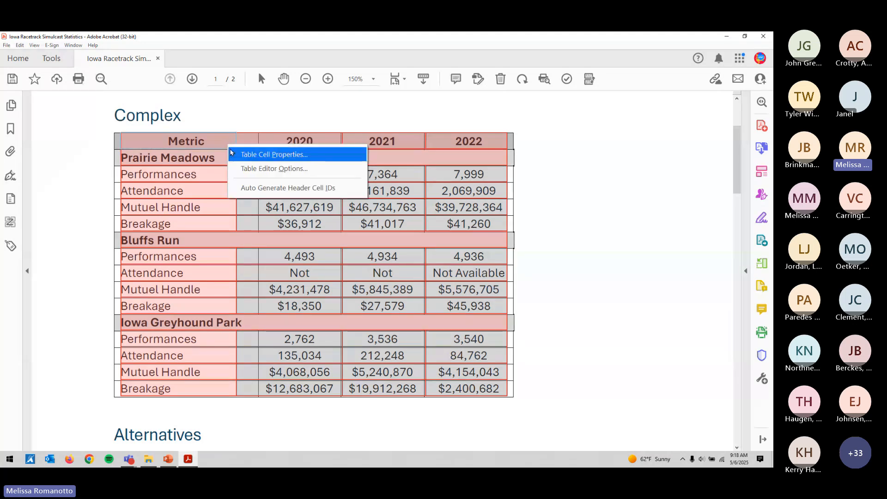
pyautogui.click(236, 152)
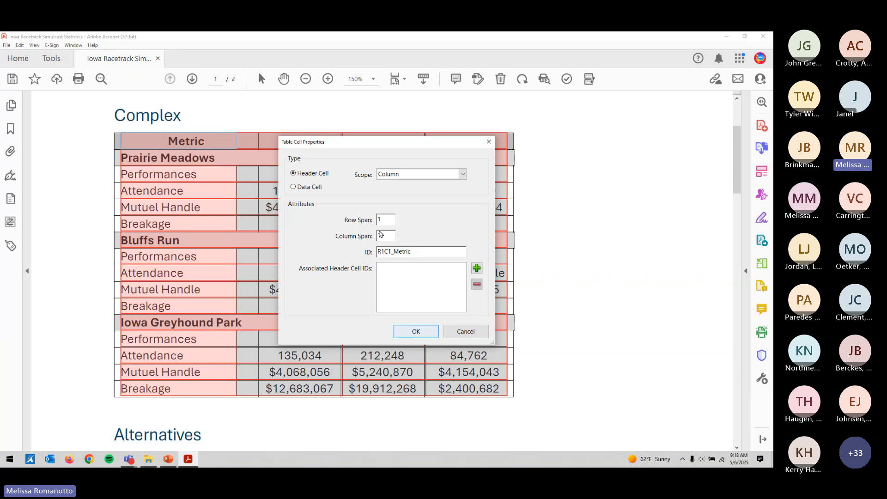
pyautogui.moveTo(366, 144); pyautogui.dragTo(368, 159)
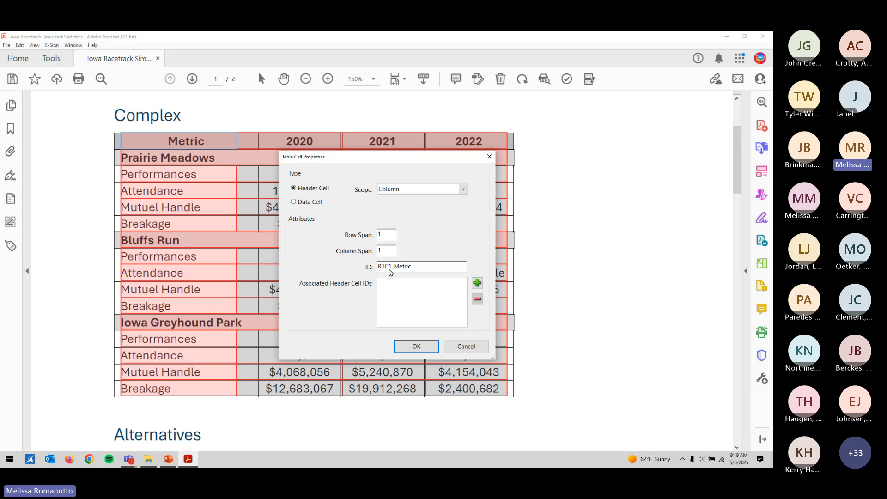
pyautogui.click(414, 347)
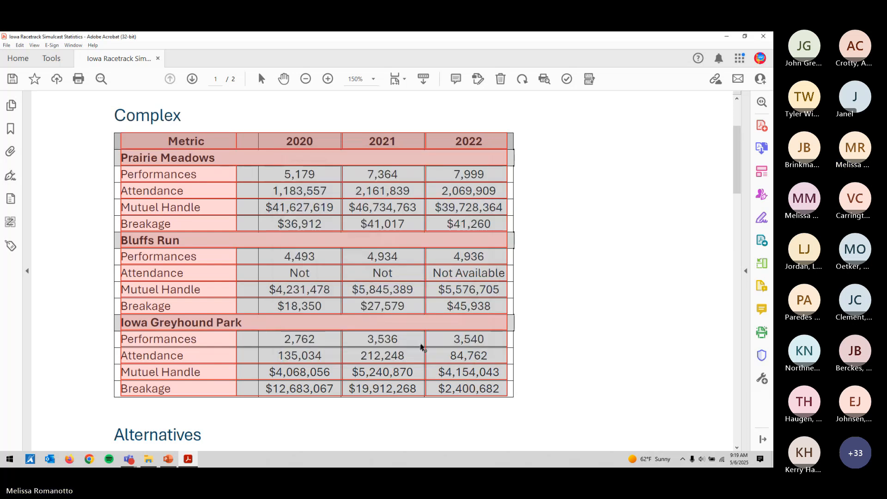
# - Check the IDs of the Prairie Meadows header, its 2020 Performances data cell and the Performances row header
pyautogui.rightClick(298, 154)
pyautogui.click(300, 160)
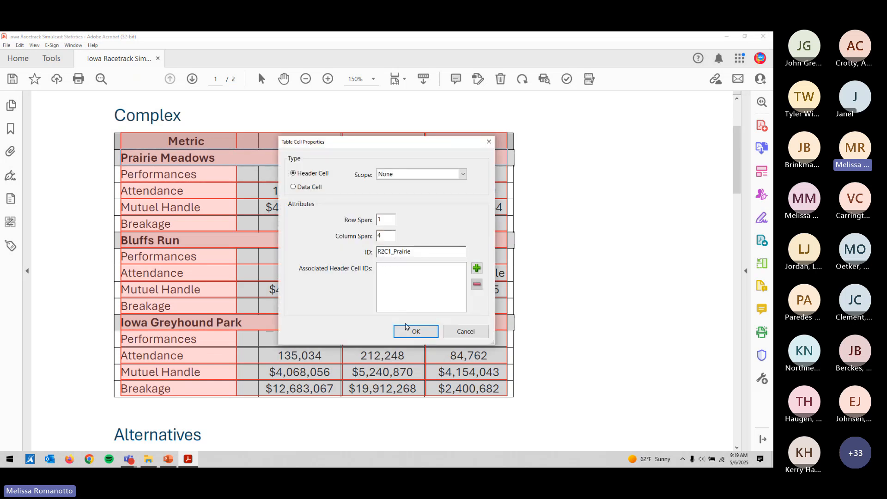
pyautogui.click(406, 326)
pyautogui.rightClick(321, 179)
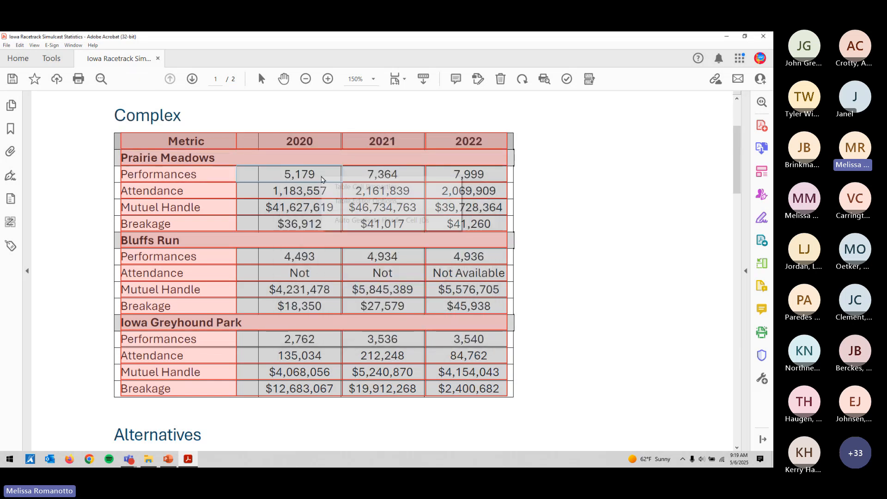
pyautogui.click(353, 187)
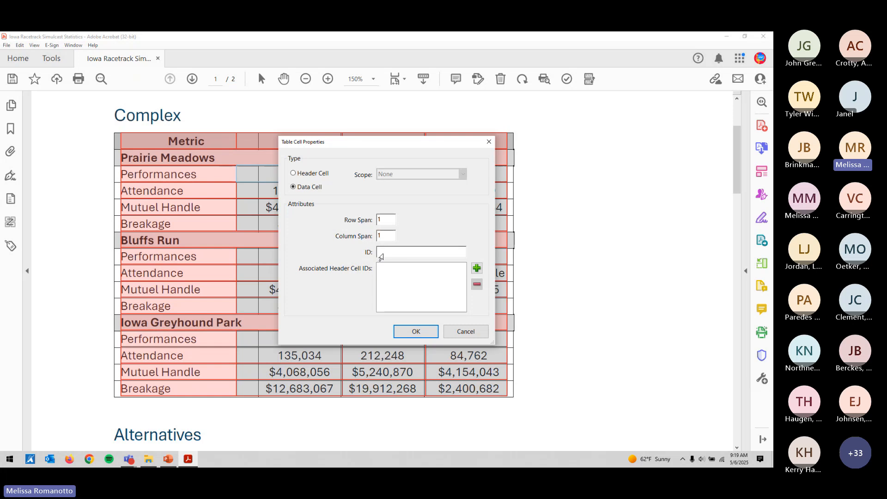
pyautogui.click(463, 331)
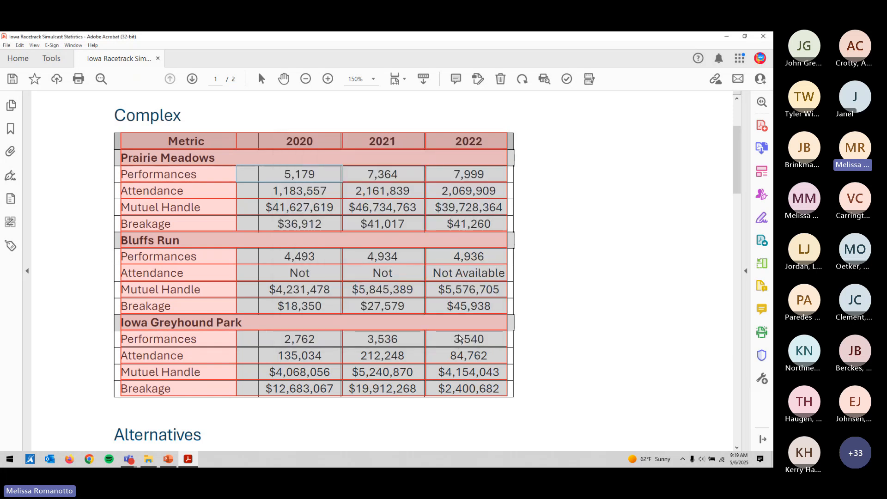
pyautogui.rightClick(213, 173)
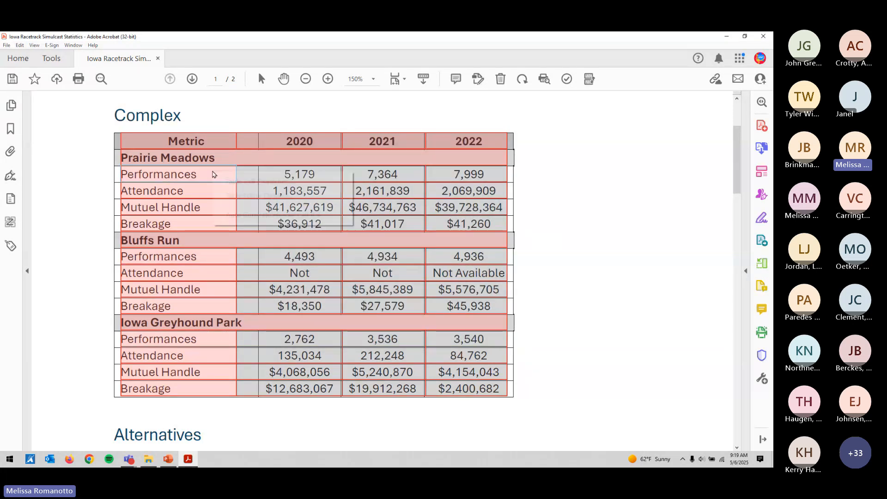
pyautogui.click(221, 181)
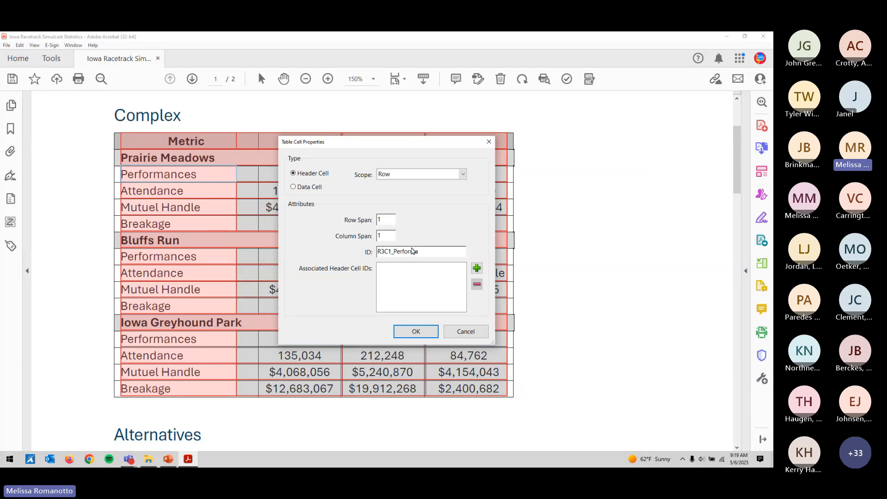
pyautogui.click(417, 332)
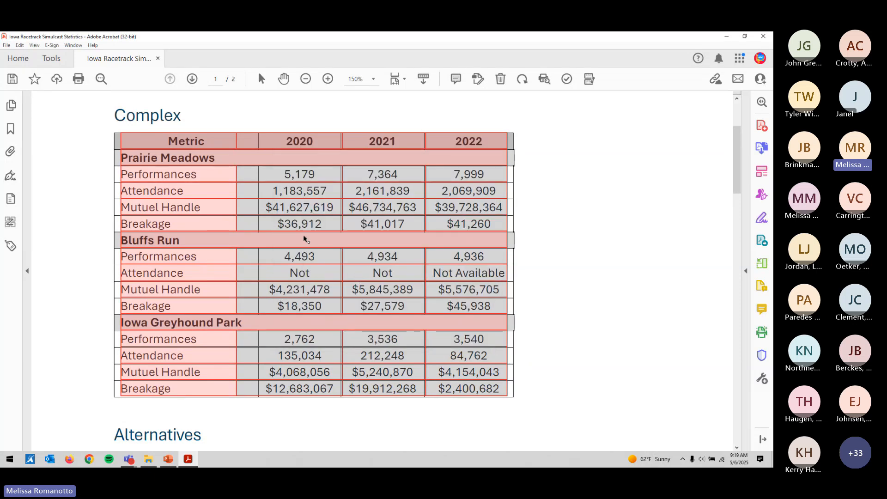
# - Save the document and open the cell properties of Prairie Meadows' 2020 Performances data cell, keeping its headers in view
pyautogui.hotkey('ctrl', 's')
pyautogui.rightClick(297, 179)
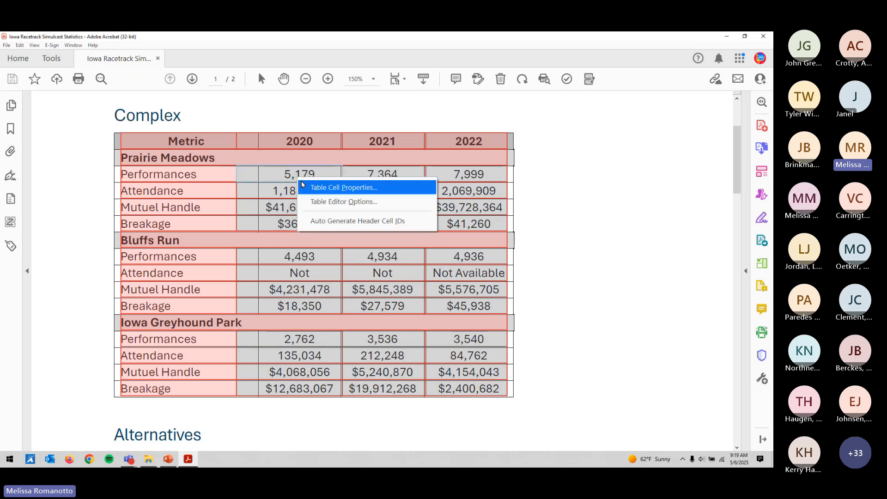
pyautogui.click(307, 187)
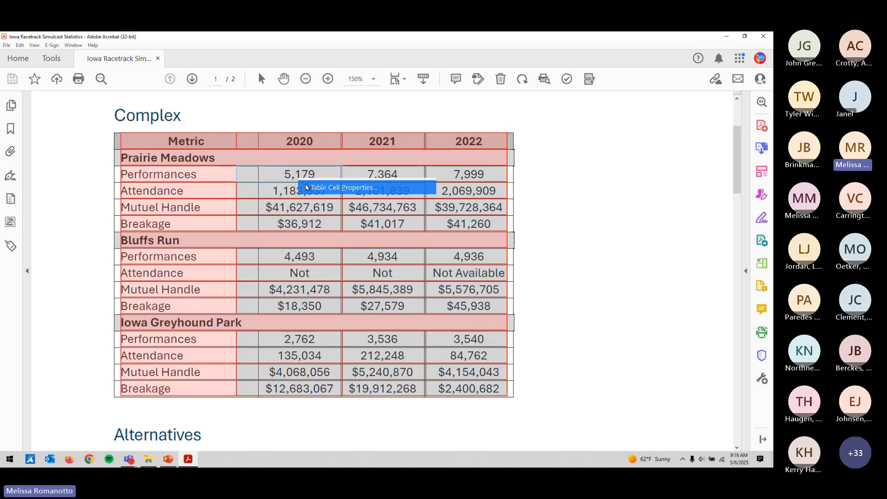
pyautogui.moveTo(324, 146); pyautogui.dragTo(404, 121)
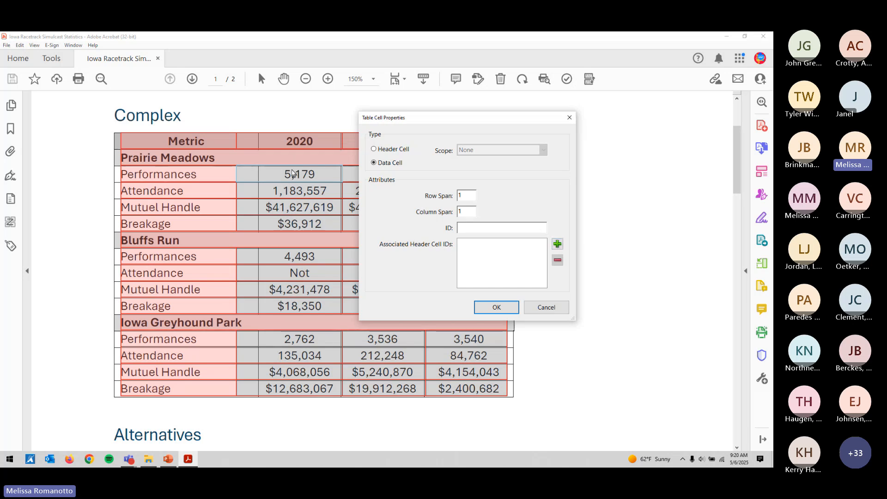
# - Add R1C1_Metric as an associated header ID for the data cell, and remove that association
pyautogui.click(557, 243)
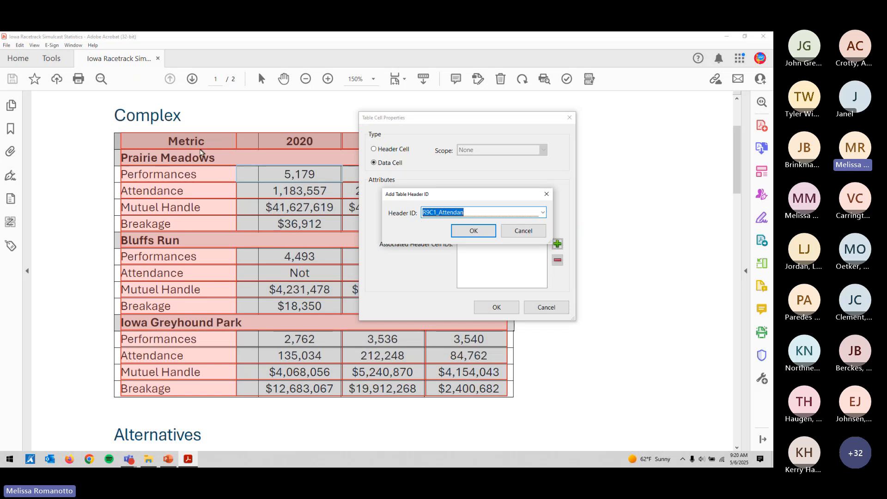
pyautogui.click(543, 212)
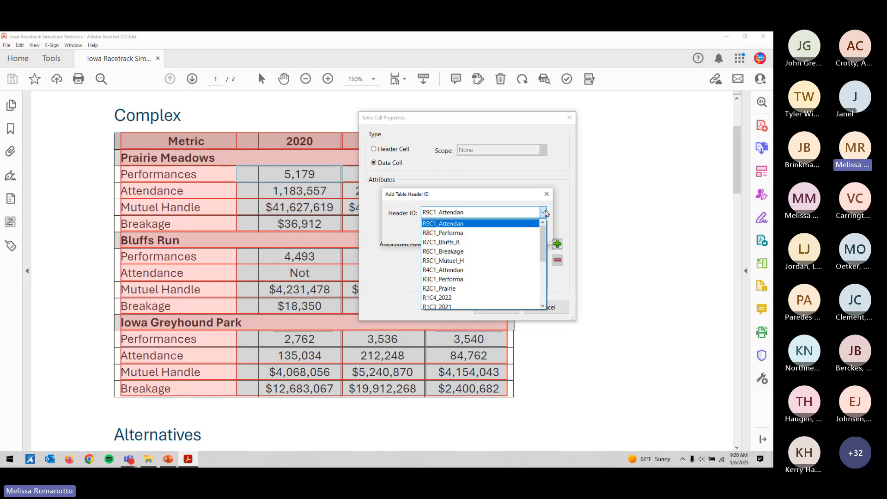
pyautogui.scroll(-3, 522, 245)
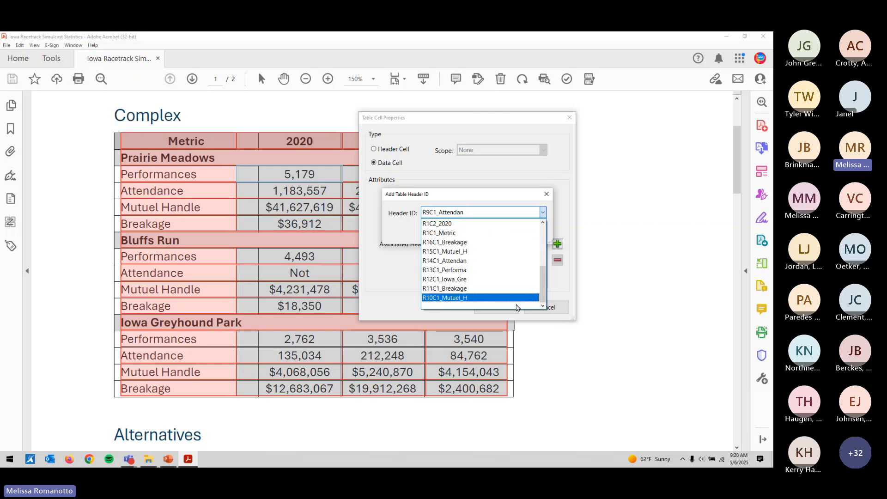
pyautogui.click(515, 233)
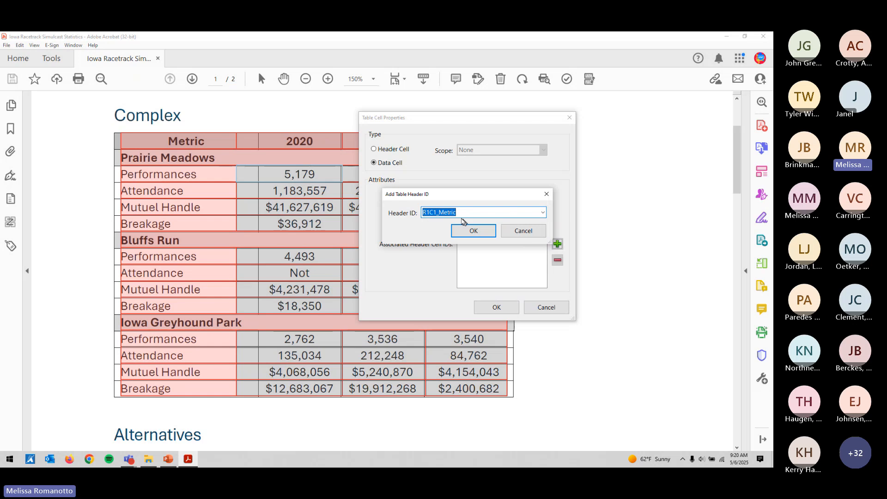
pyautogui.click(470, 231)
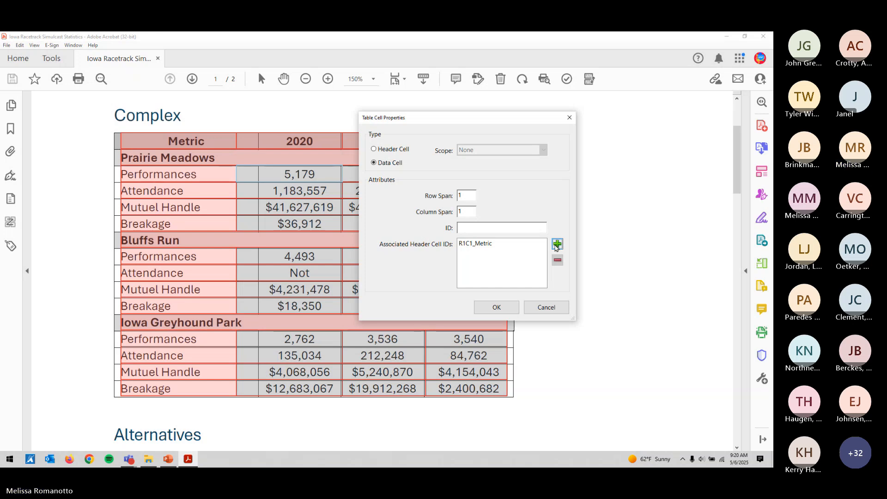
pyautogui.click(504, 245)
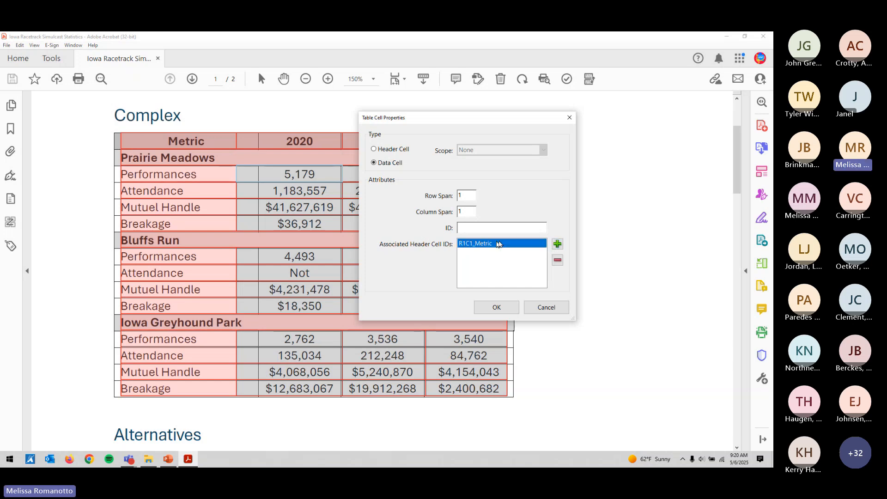
pyautogui.click(558, 261)
# - Add R1C2_2020 as an associated header cell ID for Prairie Meadows' 2020 Performances data cell
pyautogui.click(557, 244)
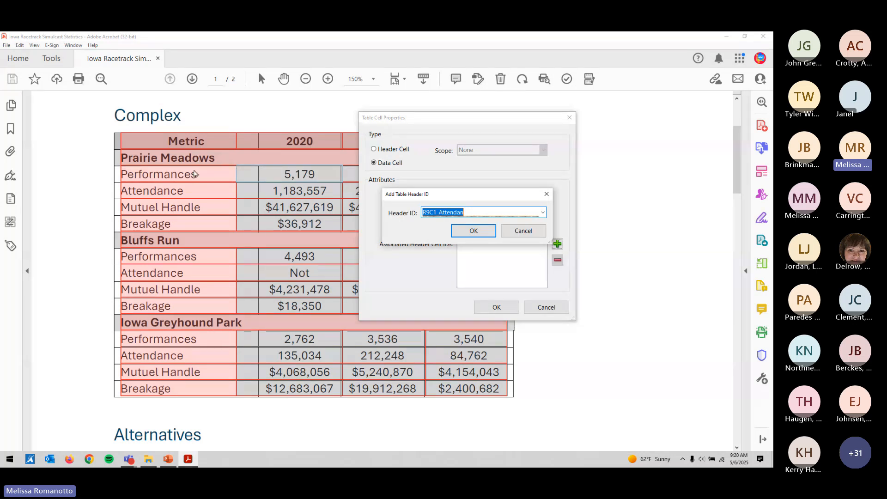
pyautogui.click(542, 213)
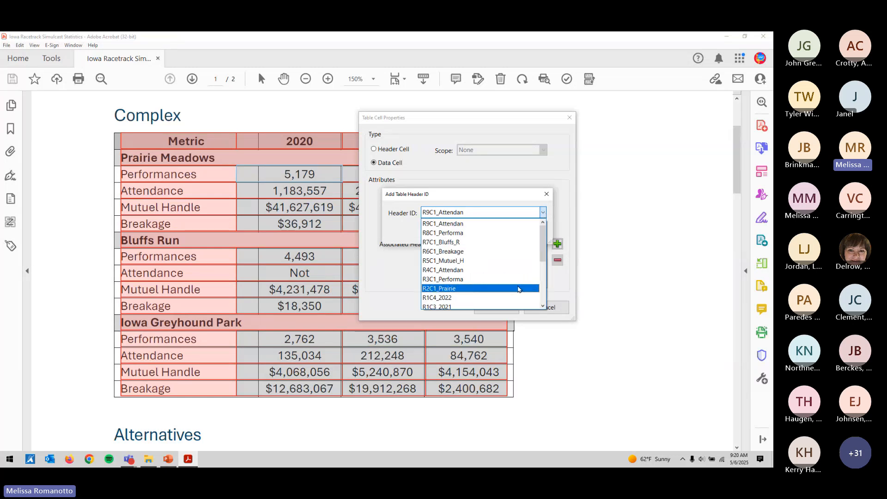
pyautogui.scroll(-2, 518, 289)
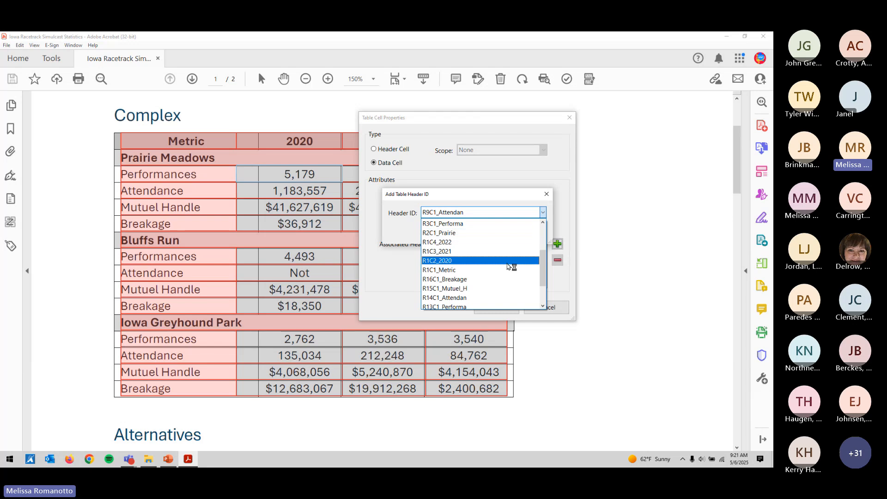
pyautogui.click(508, 261)
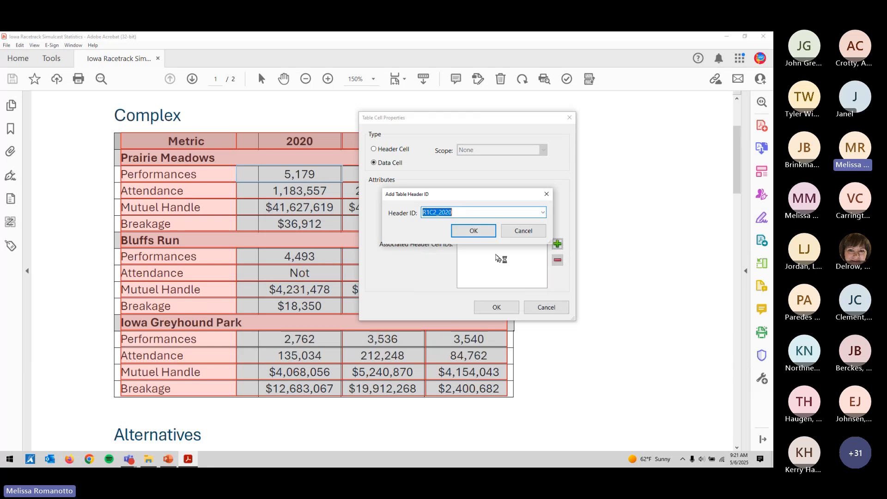
pyautogui.click(483, 234)
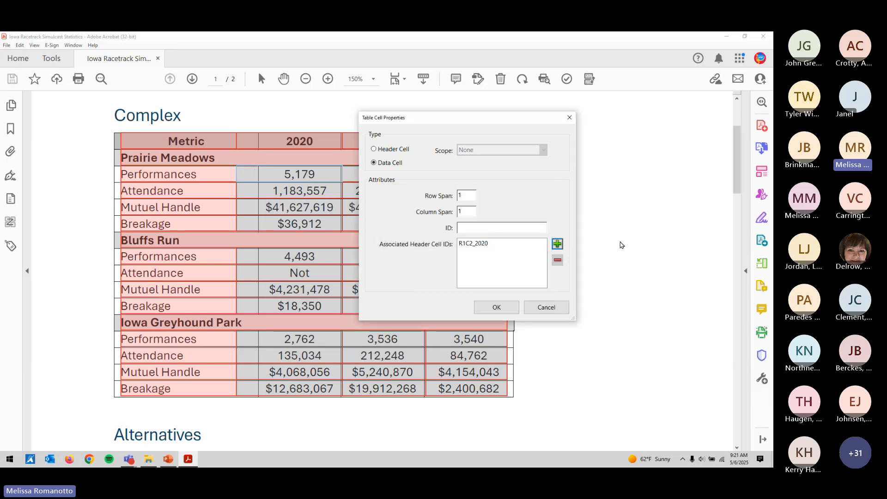
# - Add R2C1_Prairie to the associated header cell IDs of Prairie Meadows' 2020 Performances data cell
pyautogui.click(557, 244)
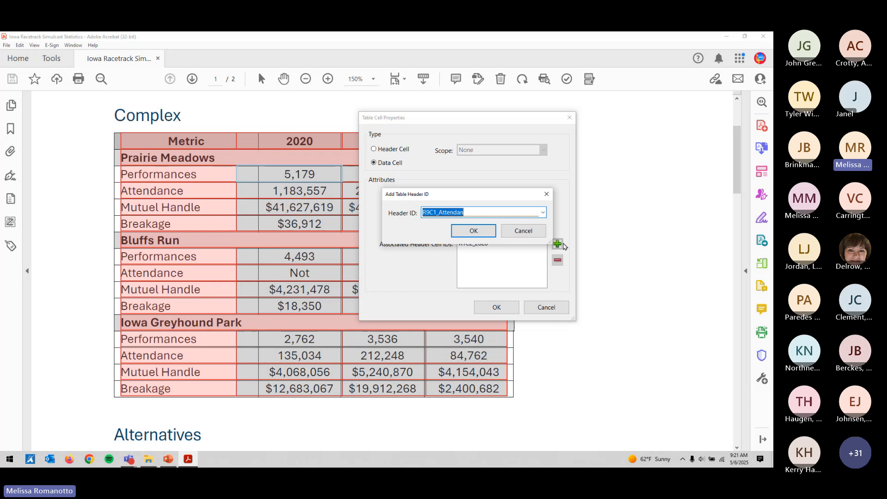
pyautogui.click(543, 212)
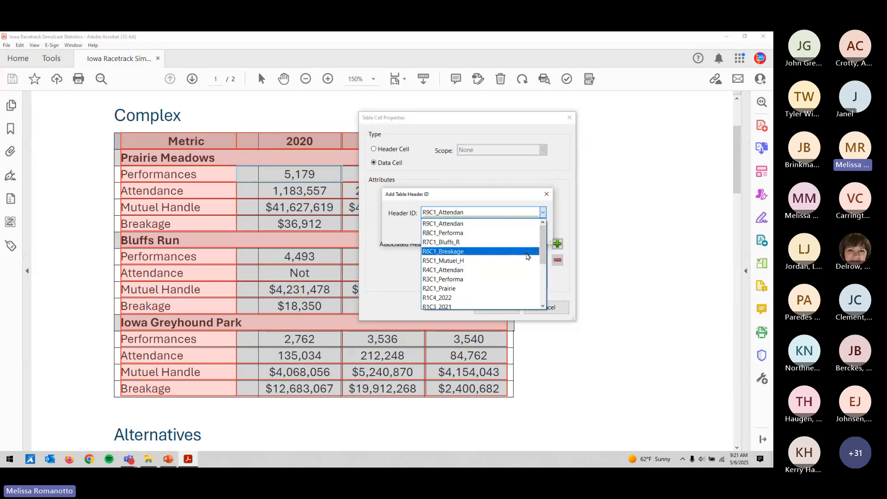
pyautogui.click(504, 289)
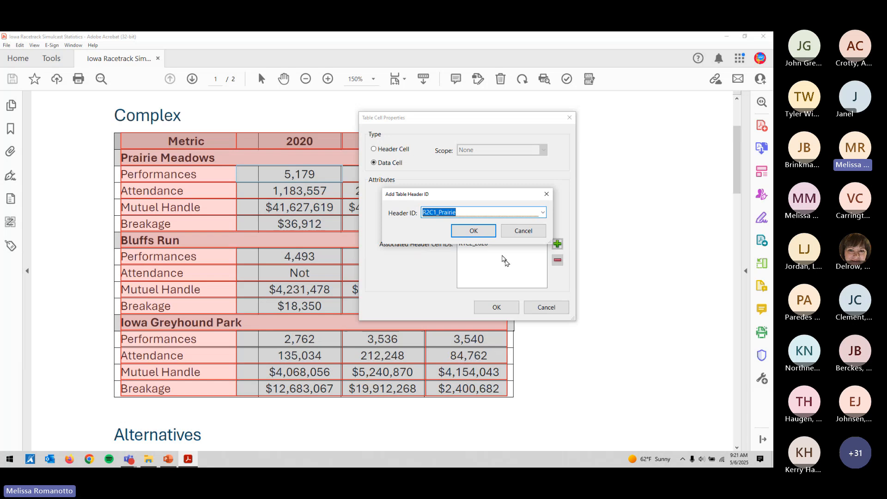
pyautogui.click(474, 231)
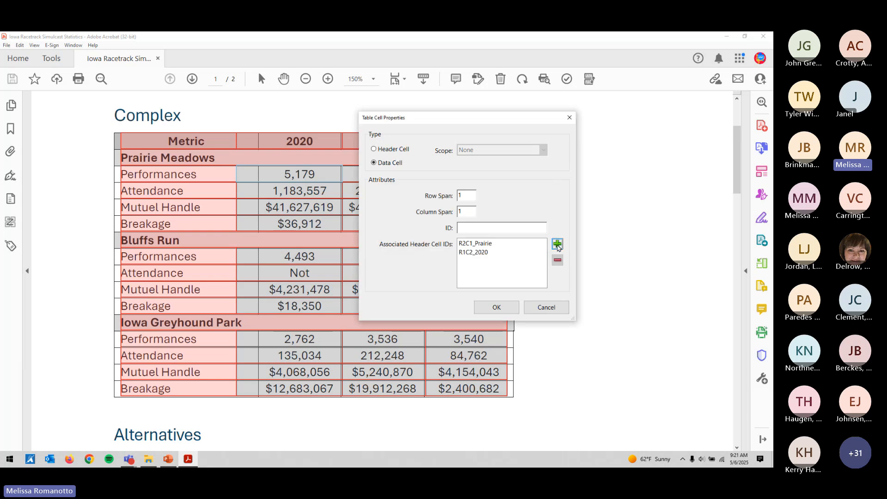
# - Add R3C1_Performa to the data cell's associated header cell IDs, and discard the changes made in its cell properties
pyautogui.click(557, 245)
pyautogui.click(543, 213)
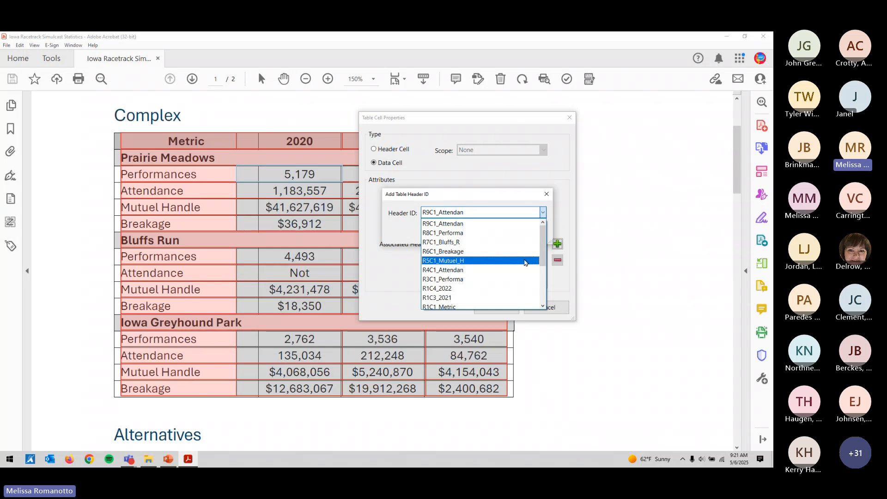
pyautogui.scroll(-3, 520, 262)
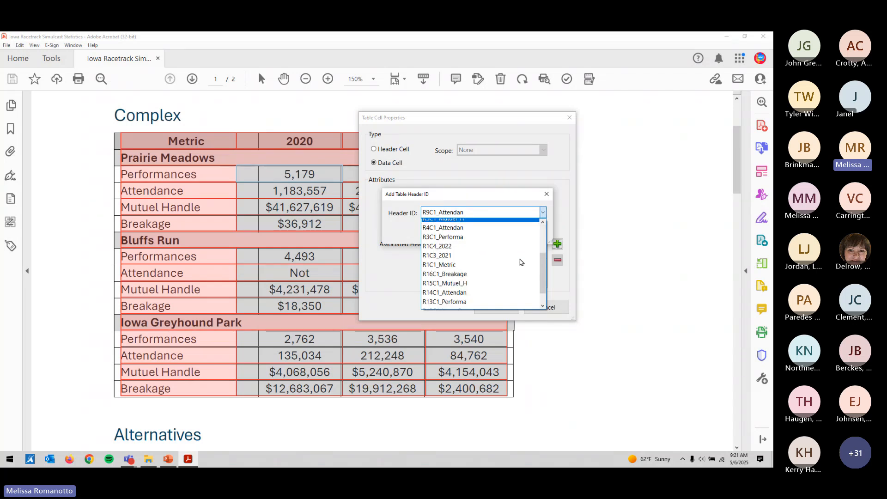
pyautogui.scroll(-1, 520, 262)
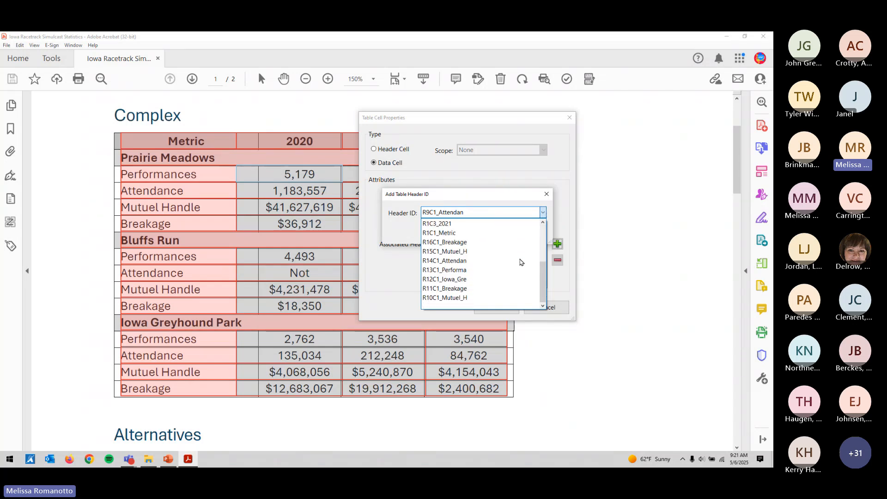
pyautogui.scroll(3, 521, 262)
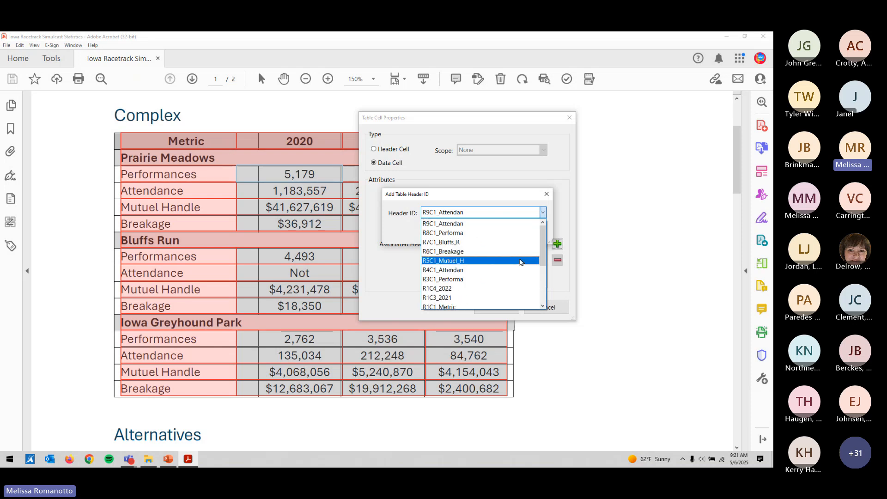
pyautogui.scroll(-1, 520, 262)
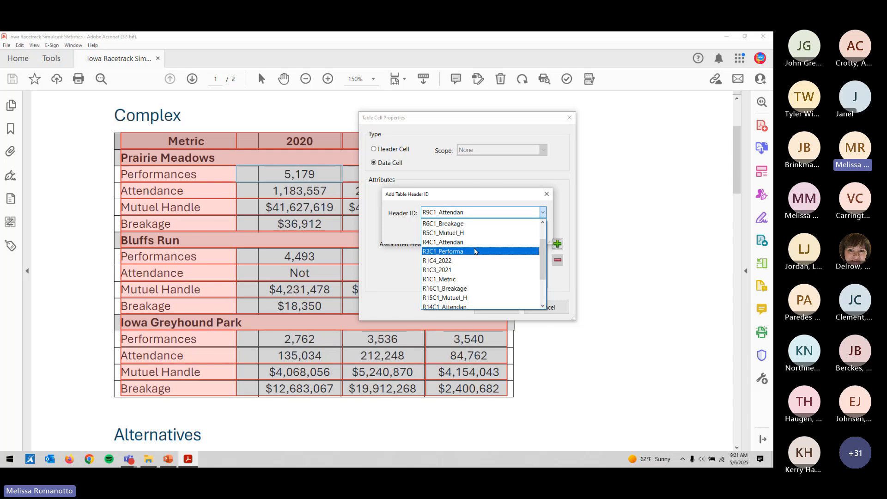
pyautogui.click(474, 251)
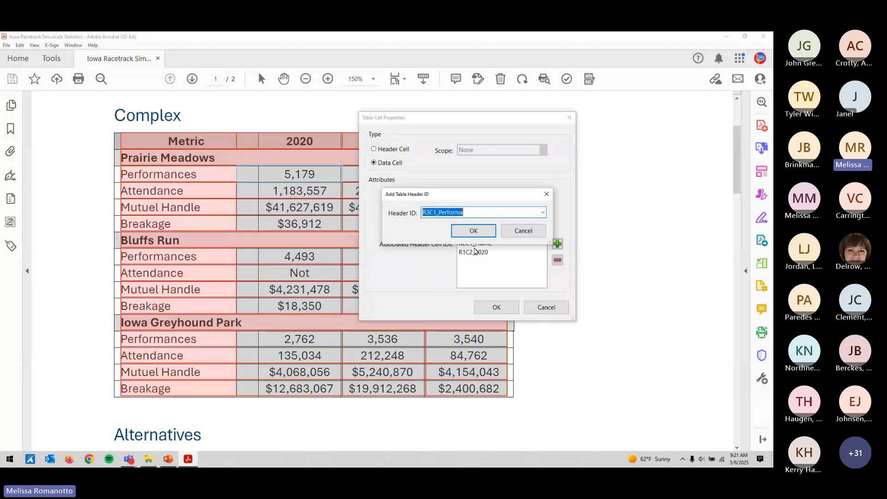
pyautogui.click(478, 230)
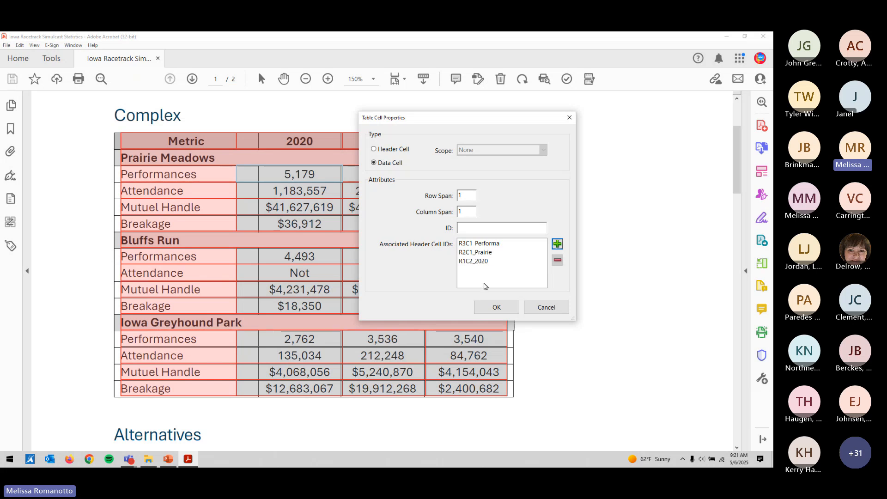
pyautogui.click(496, 308)
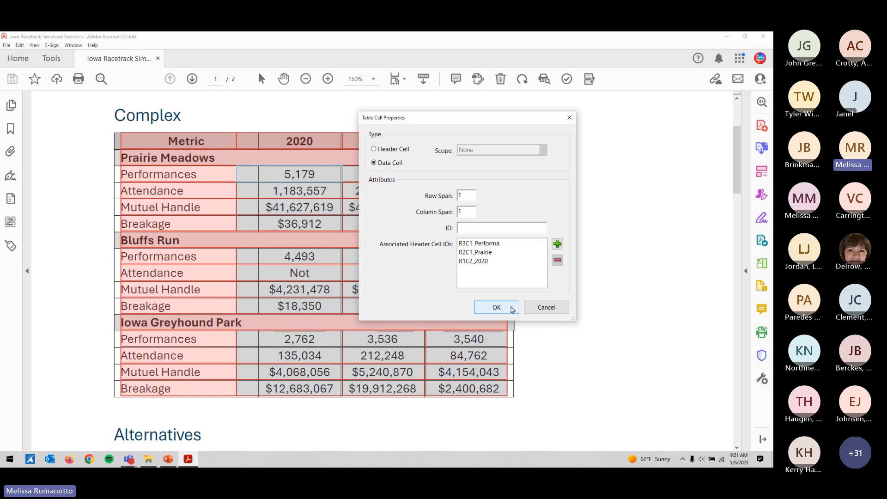
pyautogui.click(539, 307)
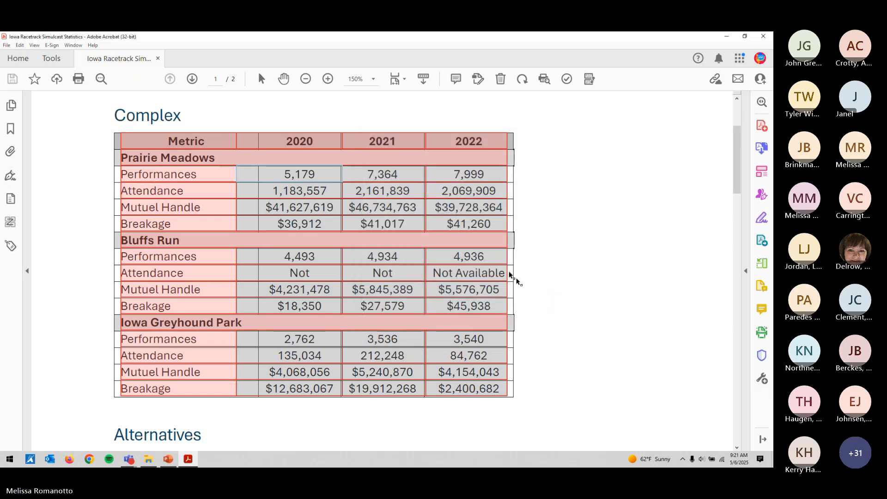
# - Reopen the cell properties of Prairie Meadows' 2020 Performances data cell and add R2C1_Prairie as an associated header ID
pyautogui.rightClick(308, 170)
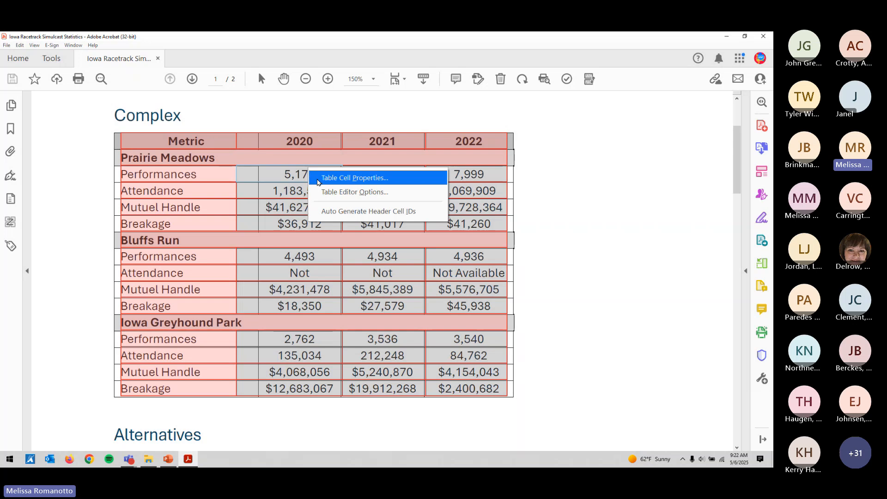
pyautogui.click(354, 177)
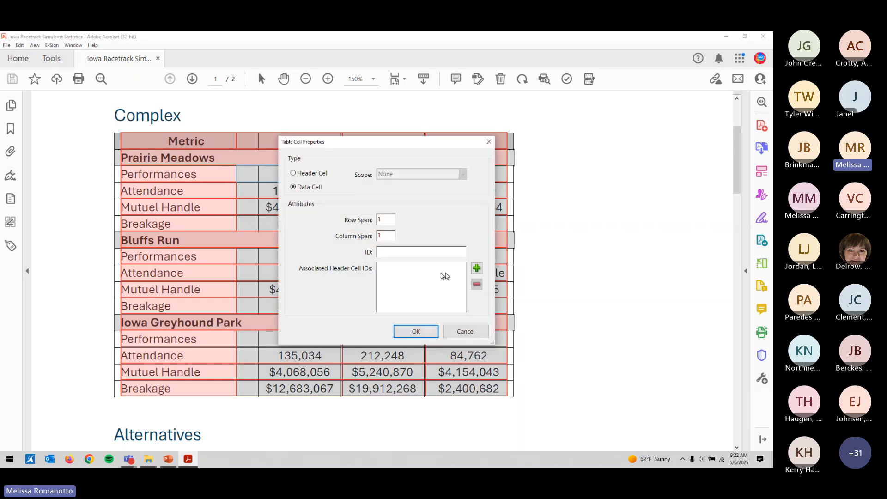
pyautogui.click(476, 268)
pyautogui.click(462, 237)
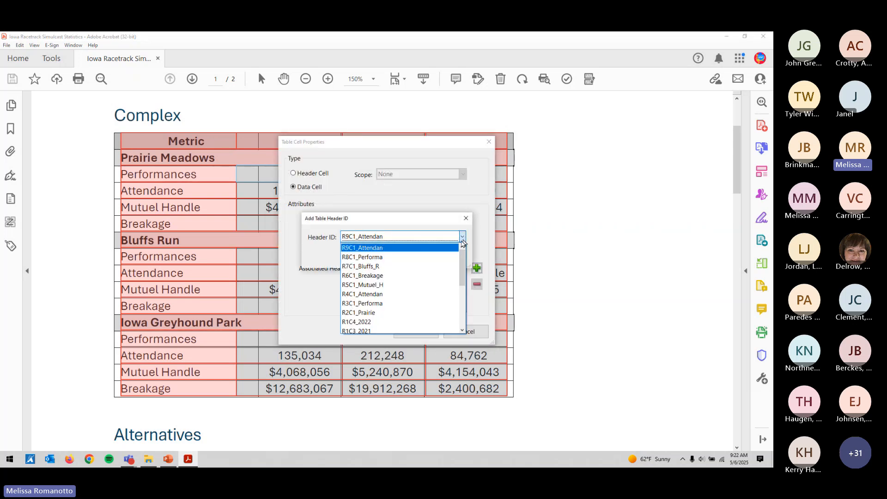
pyautogui.click(429, 313)
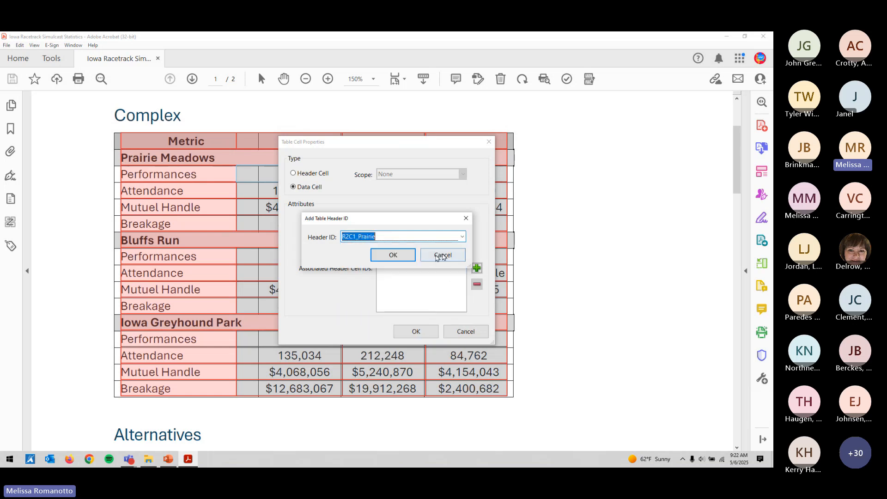
pyautogui.click(393, 254)
# - Add R1C2_2020 as an associated header cell ID for the same data cell
pyautogui.click(476, 268)
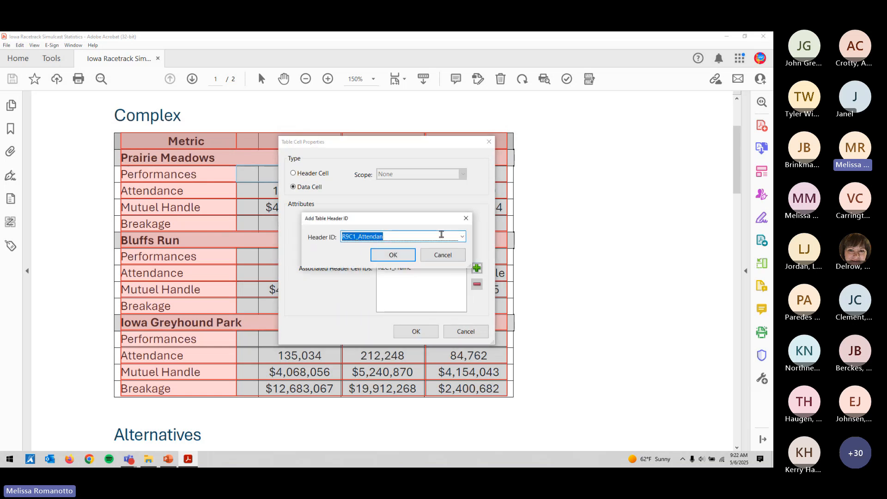
pyautogui.click(462, 236)
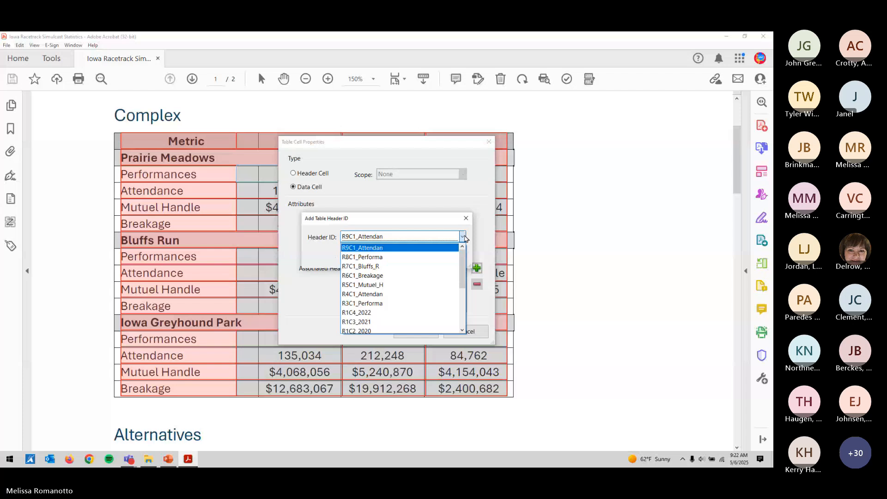
pyautogui.scroll(-2, 426, 277)
pyautogui.click(426, 273)
pyautogui.click(393, 254)
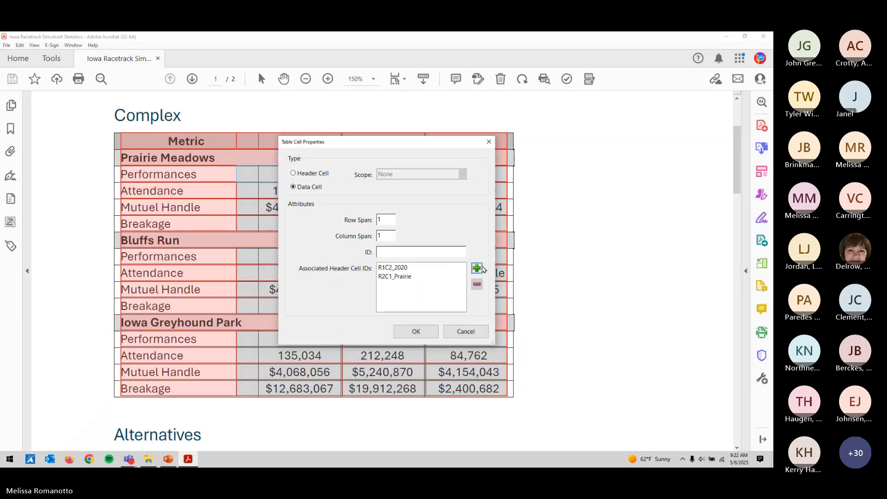
# - Add R3C1_Performa as an associated header cell ID for Prairie Meadows' 2020 Performances data cell
pyautogui.click(476, 268)
pyautogui.click(462, 237)
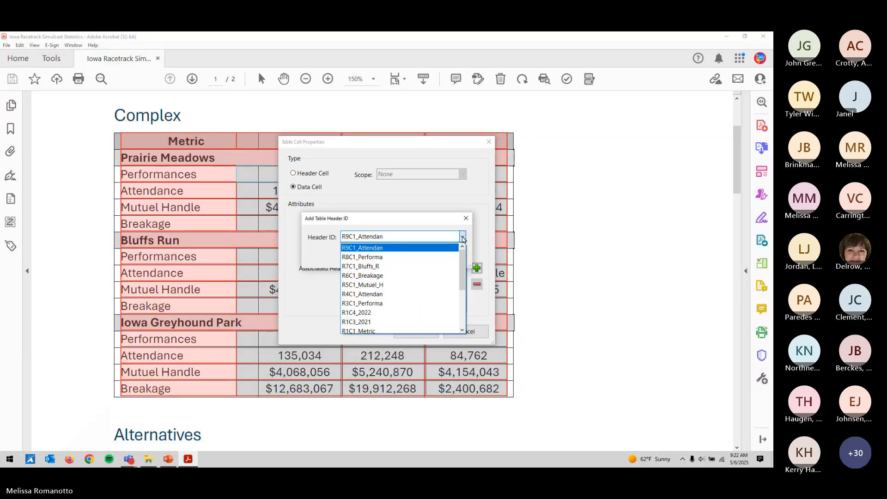
pyautogui.click(445, 303)
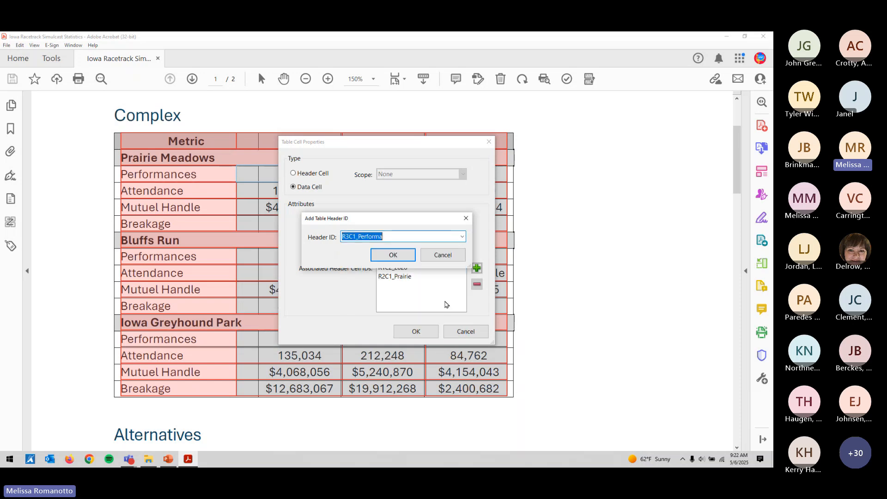
pyautogui.click(403, 261)
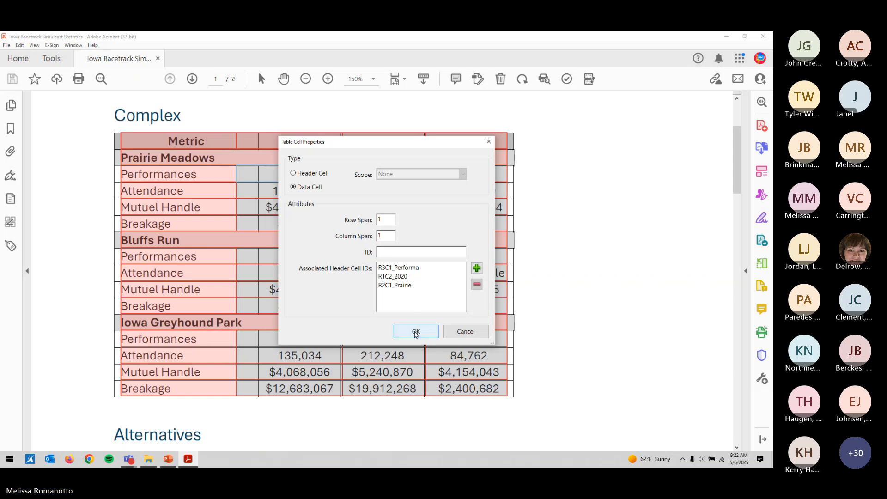
pyautogui.click(424, 300)
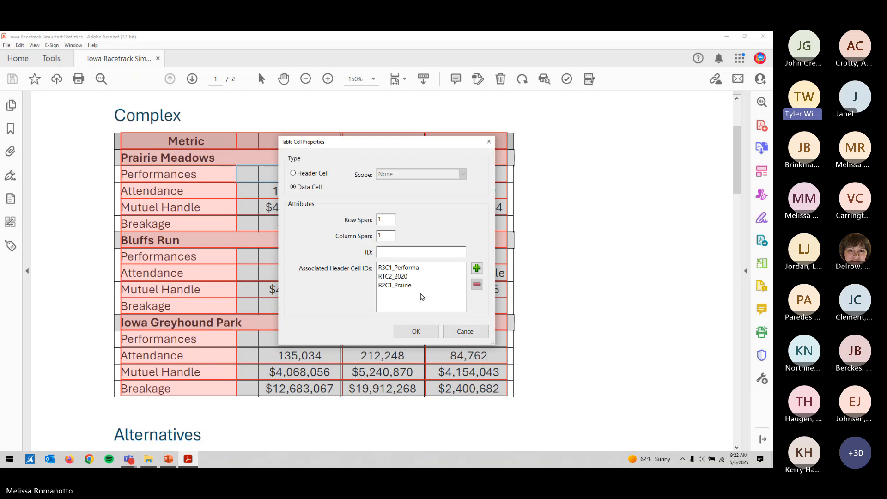
# - Remove R2C1_Prairie, R1C2_2020 and R3C1_Performa from the data cell's associated header IDs and apply the change
pyautogui.click(406, 285)
pyautogui.click(476, 284)
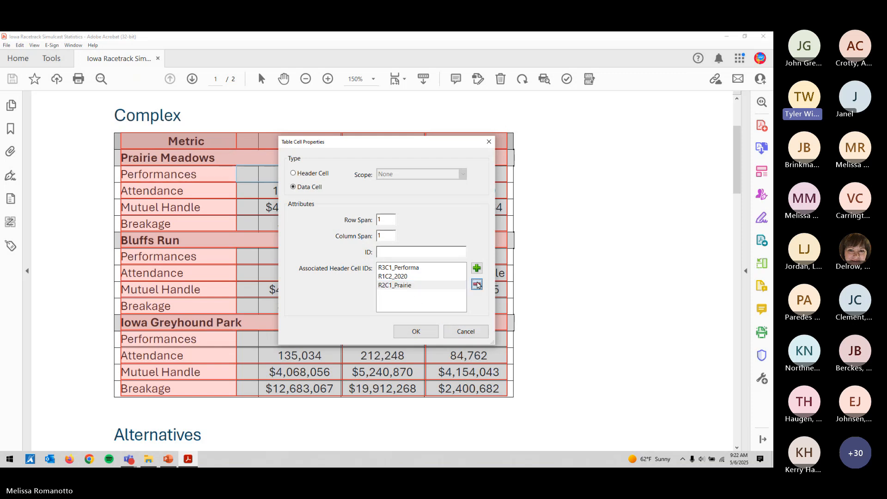
pyautogui.click(432, 279)
pyautogui.click(477, 284)
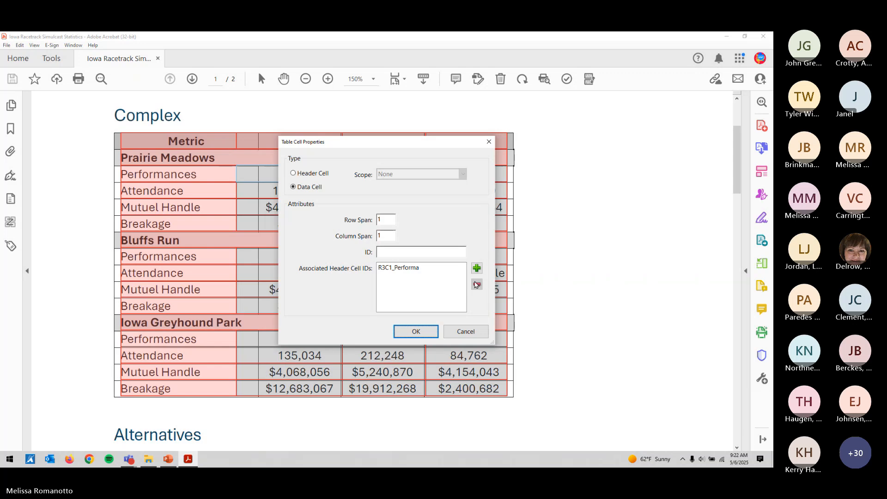
pyautogui.click(428, 276)
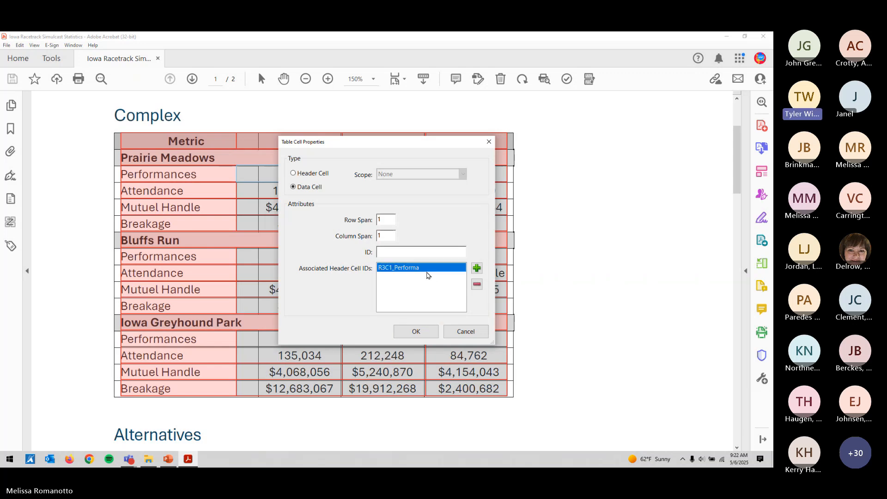
pyautogui.click(477, 284)
pyautogui.click(416, 331)
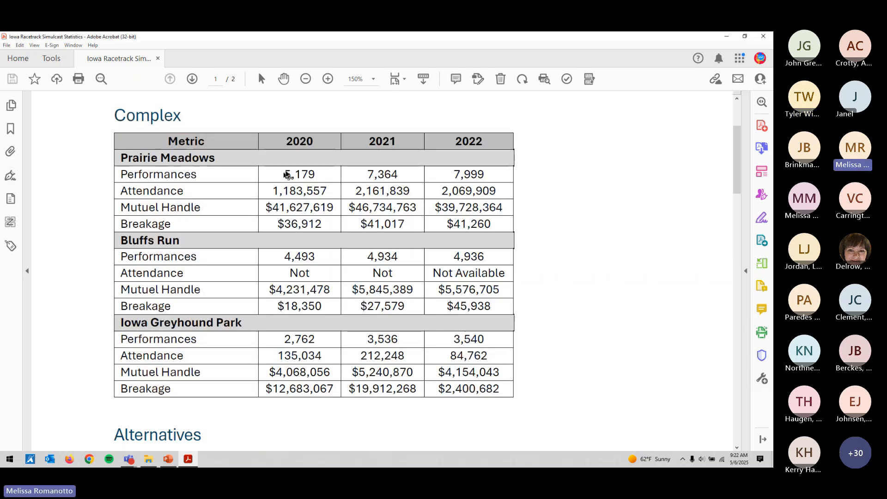
# - Show the page's reading order and reopen the Complex table in the Table Editor
pyautogui.click(585, 83)
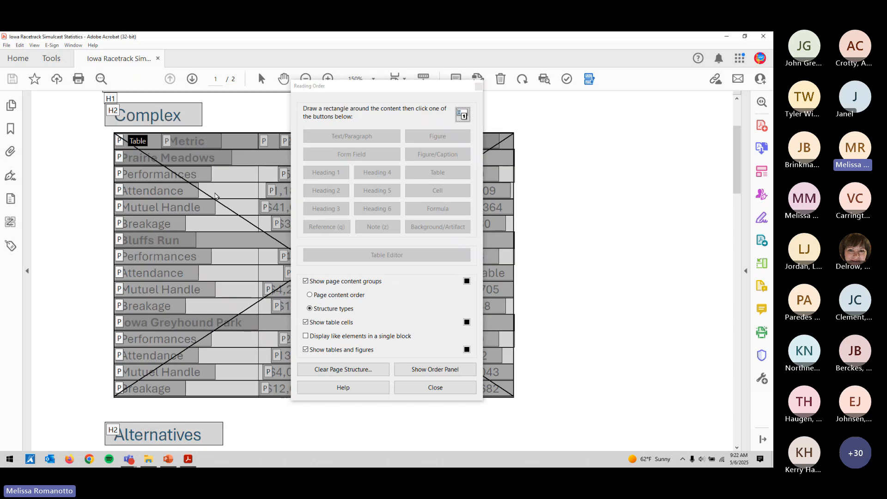
pyautogui.rightClick(216, 194)
pyautogui.click(248, 283)
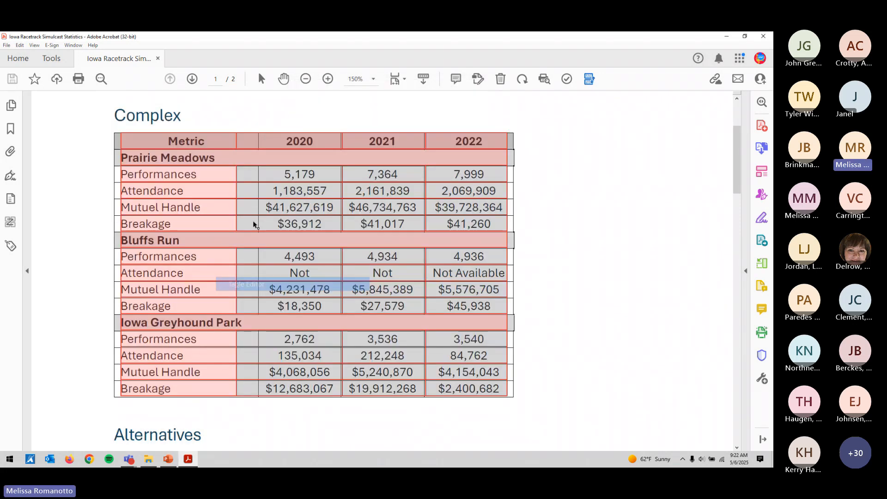
# - Associate only R2C1_Prairie with Prairie Meadows' 2020 Performances data cell, apply it, and reopen the cell's properties to check the association
pyautogui.rightClick(290, 182)
pyautogui.click(304, 190)
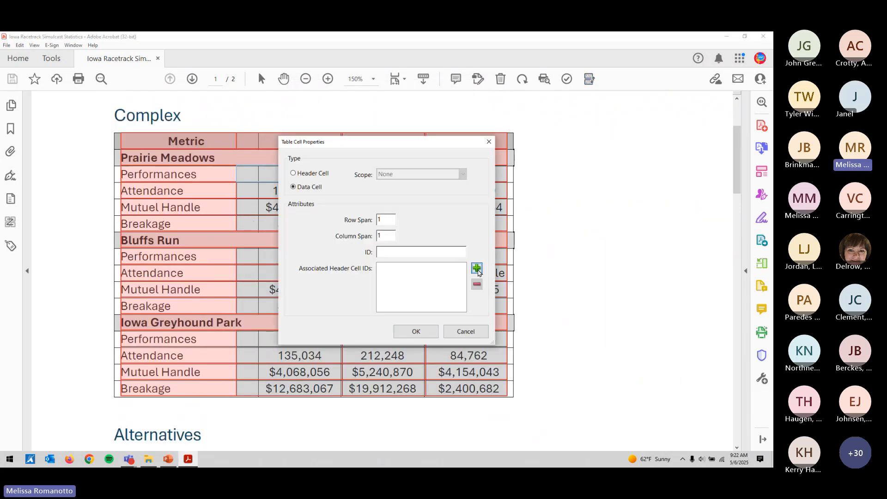
pyautogui.click(477, 268)
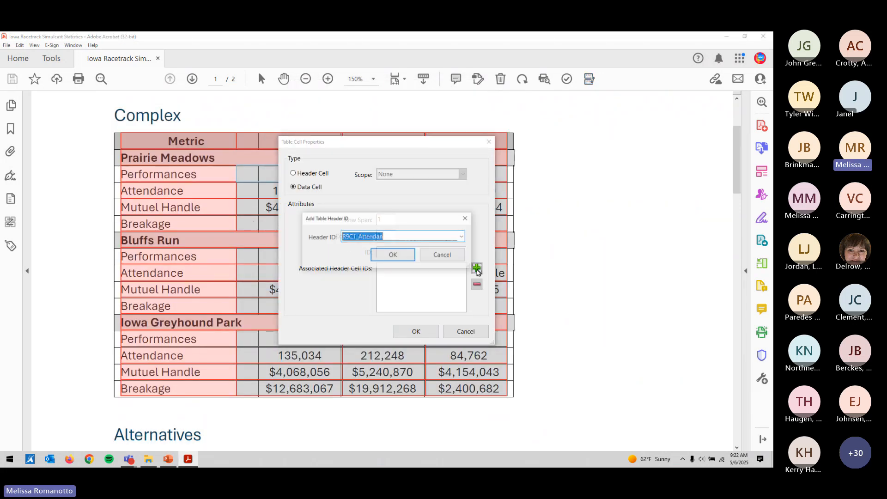
pyautogui.click(462, 237)
pyautogui.click(398, 312)
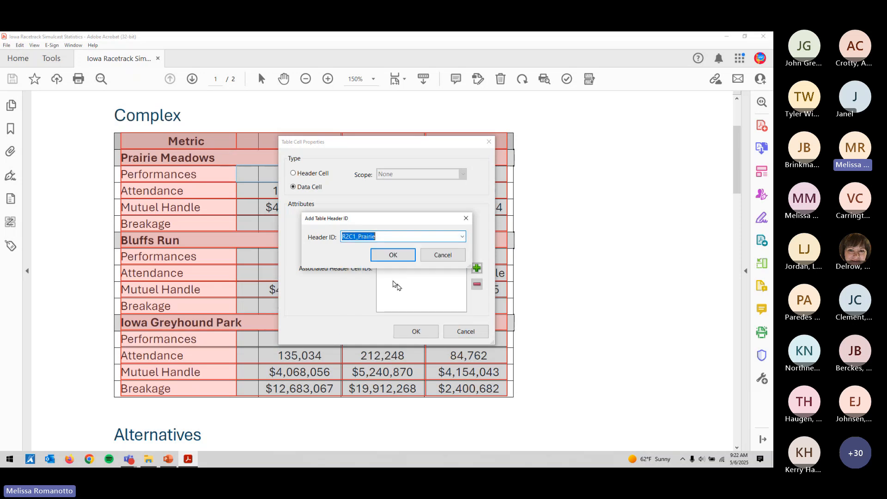
pyautogui.click(392, 253)
pyautogui.click(416, 330)
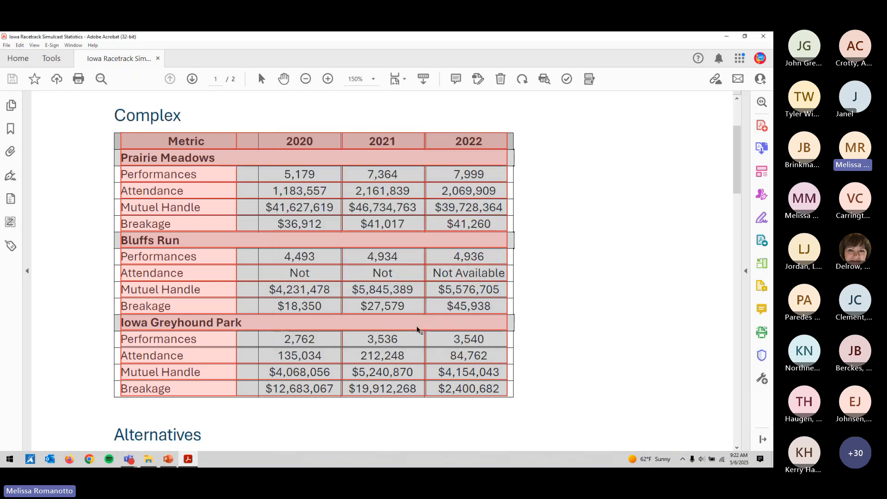
pyautogui.rightClick(259, 179)
pyautogui.click(296, 185)
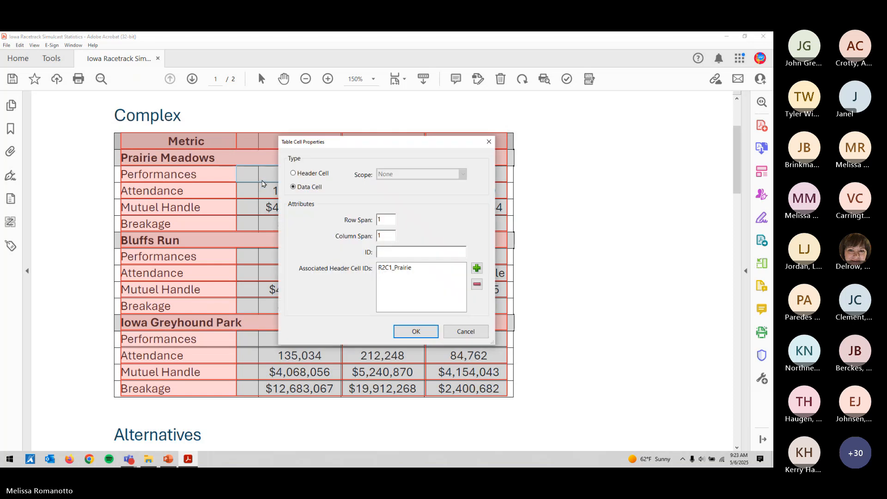
# - Add R1C2_2020 as an associated header cell ID for Prairie Meadows' 2020 Performances data cell and apply the change
pyautogui.click(476, 268)
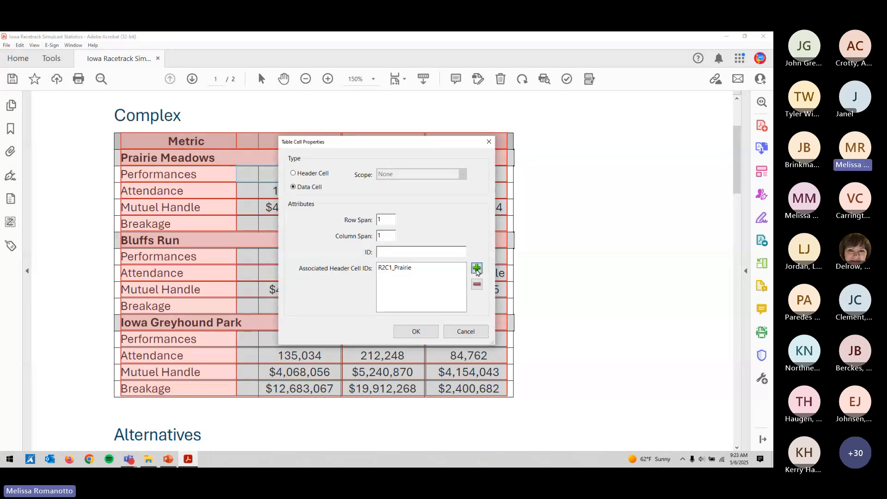
pyautogui.click(460, 236)
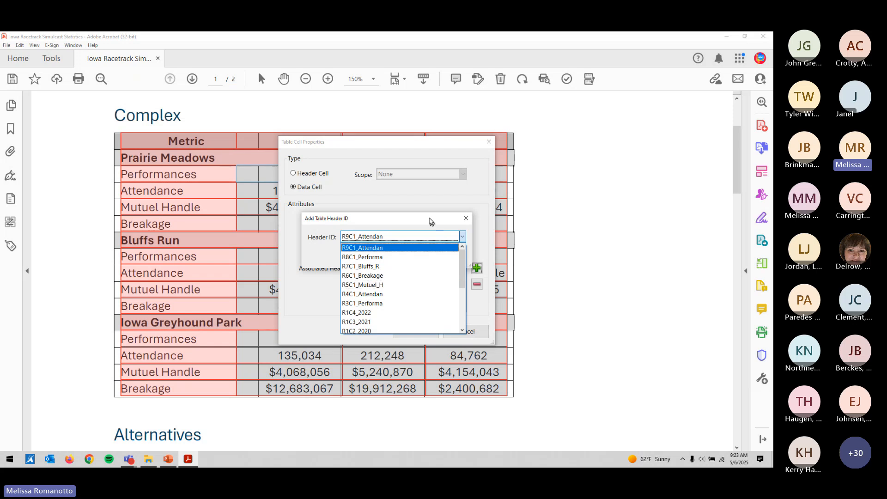
pyautogui.scroll(-3, 418, 318)
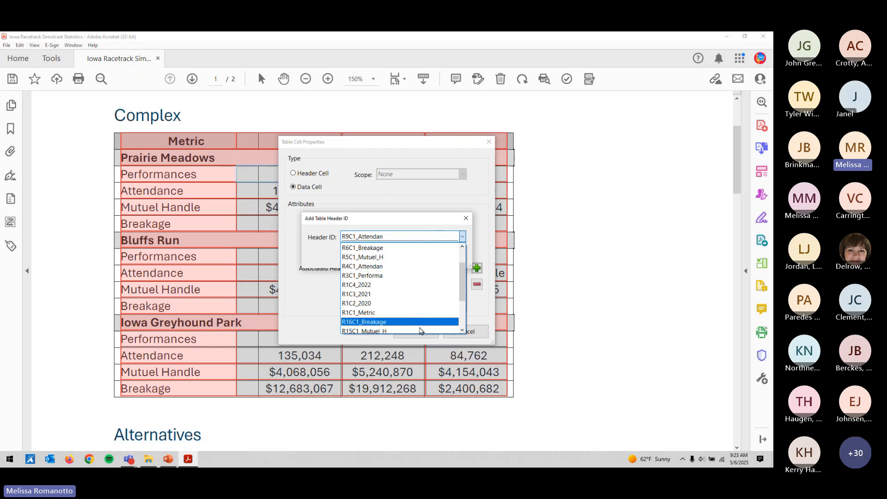
pyautogui.click(411, 268)
pyautogui.click(406, 255)
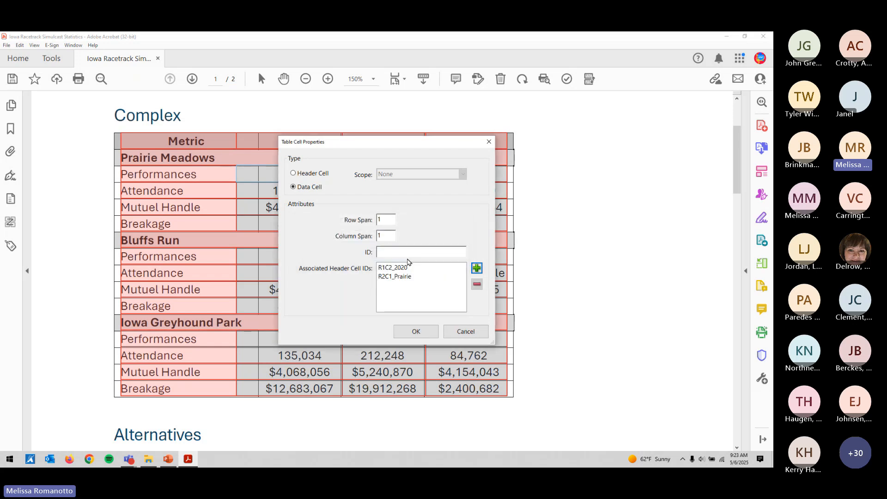
pyautogui.click(416, 333)
# - Associate R3C1_Performa with the same 2020 Performances data cell, apply it, and reopen the cell's properties to check its header IDs
pyautogui.rightClick(322, 178)
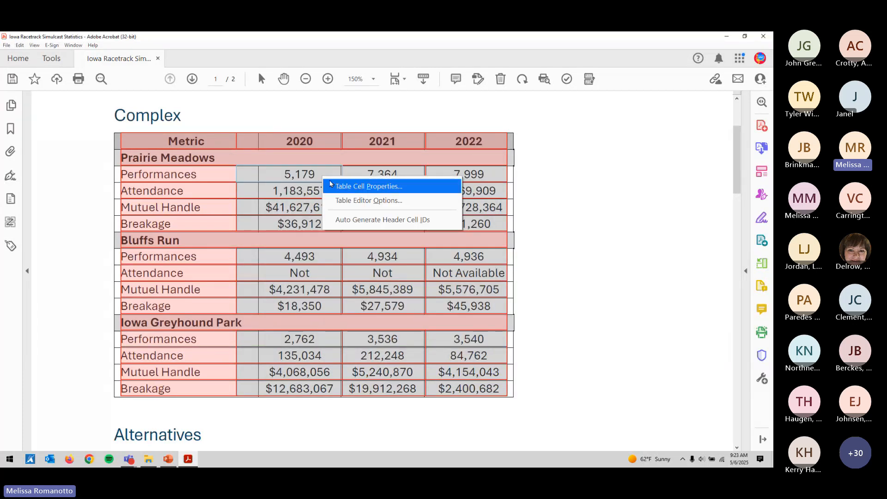
pyautogui.click(329, 180)
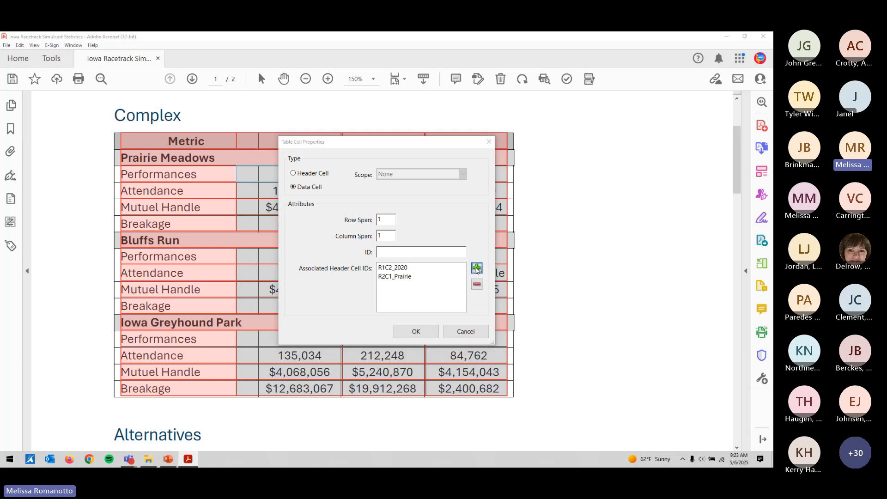
pyautogui.click(476, 268)
pyautogui.click(462, 237)
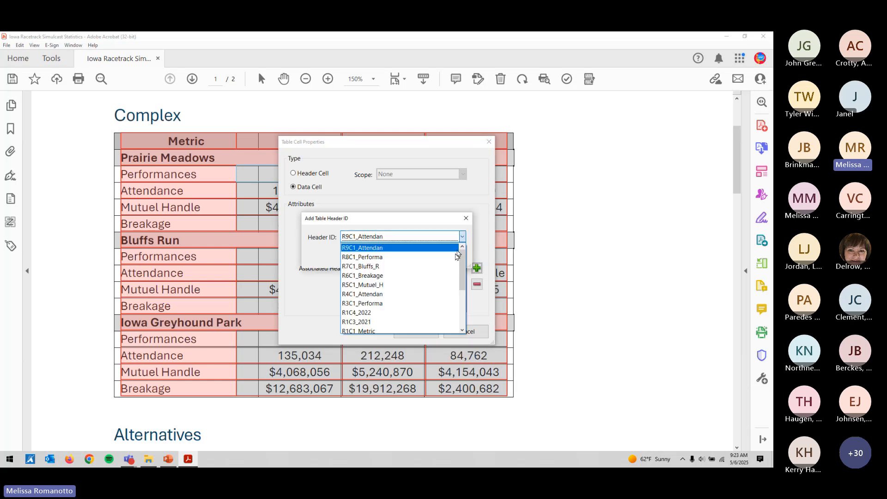
pyautogui.click(422, 321)
pyautogui.click(393, 254)
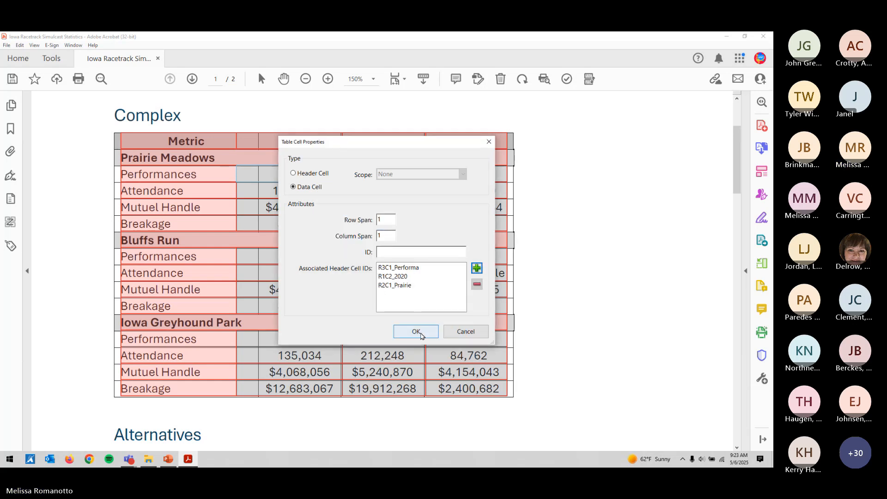
pyautogui.click(416, 331)
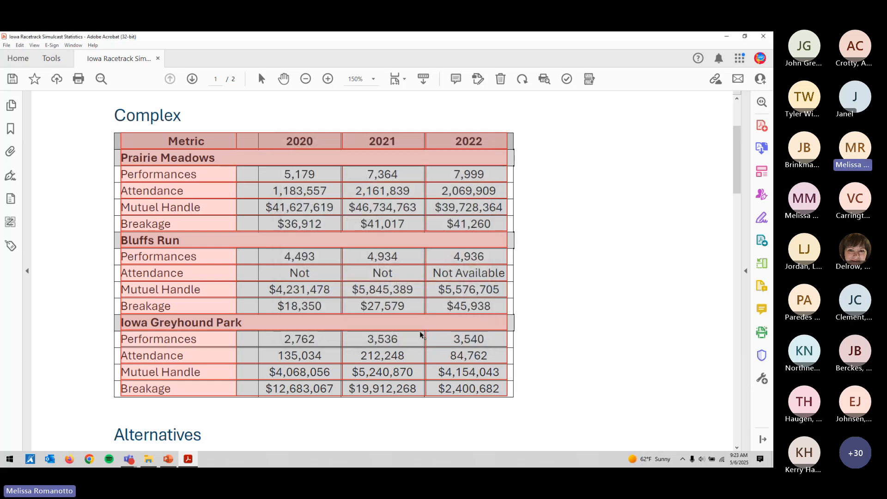
pyautogui.rightClick(266, 177)
pyautogui.click(285, 181)
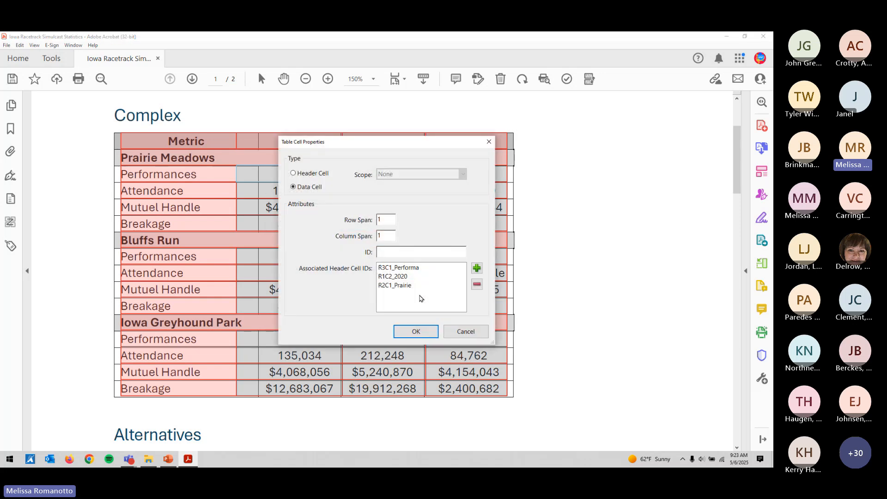
pyautogui.click(416, 332)
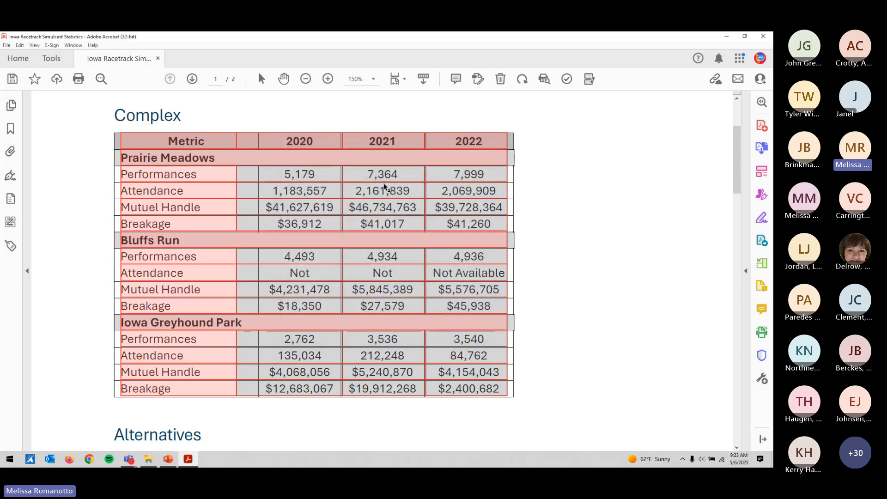
# - Add R1C3_2021 as an associated header cell ID for Prairie Meadows' 2021 Performances data cell
pyautogui.rightClick(383, 177)
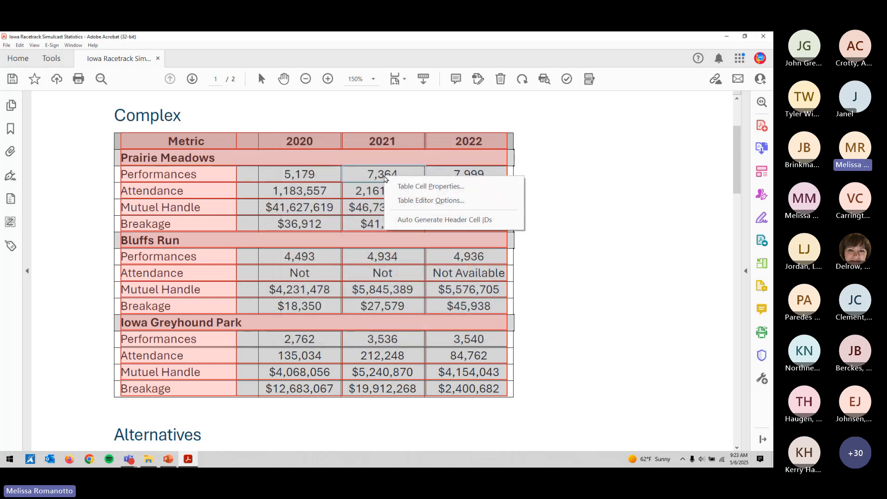
pyautogui.click(394, 186)
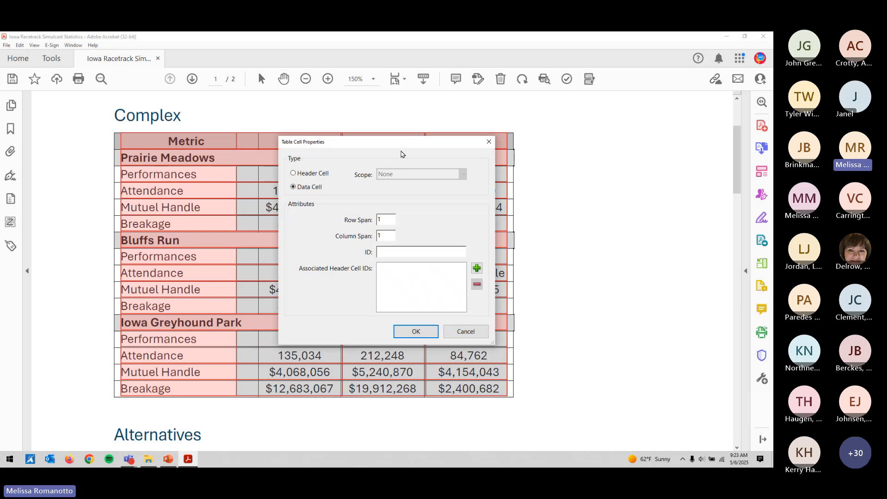
pyautogui.moveTo(406, 146); pyautogui.dragTo(429, 218)
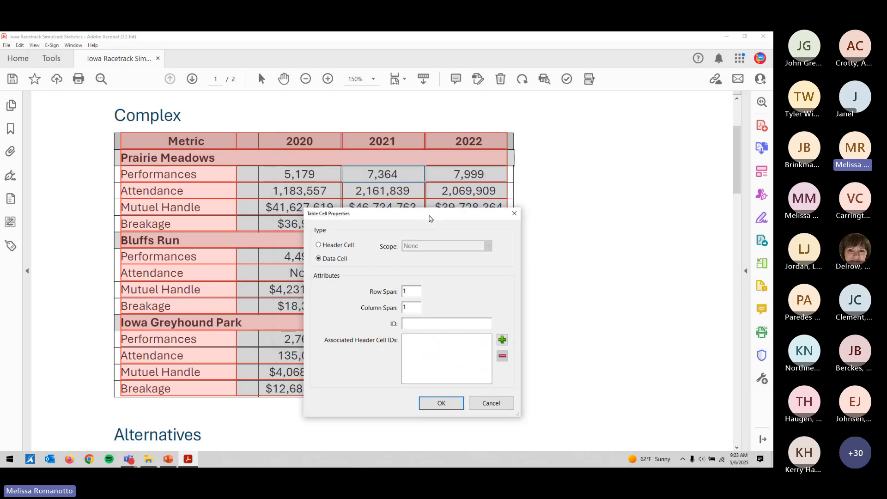
pyautogui.click(502, 339)
pyautogui.click(488, 310)
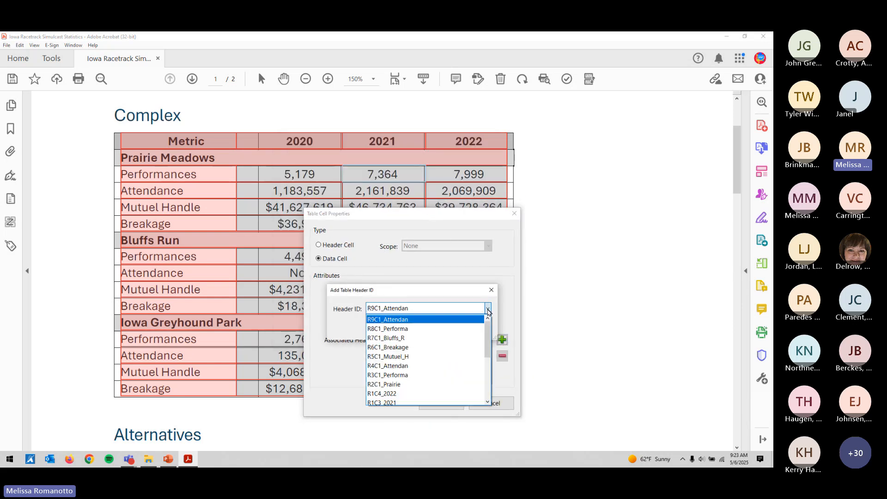
pyautogui.scroll(-3, 448, 394)
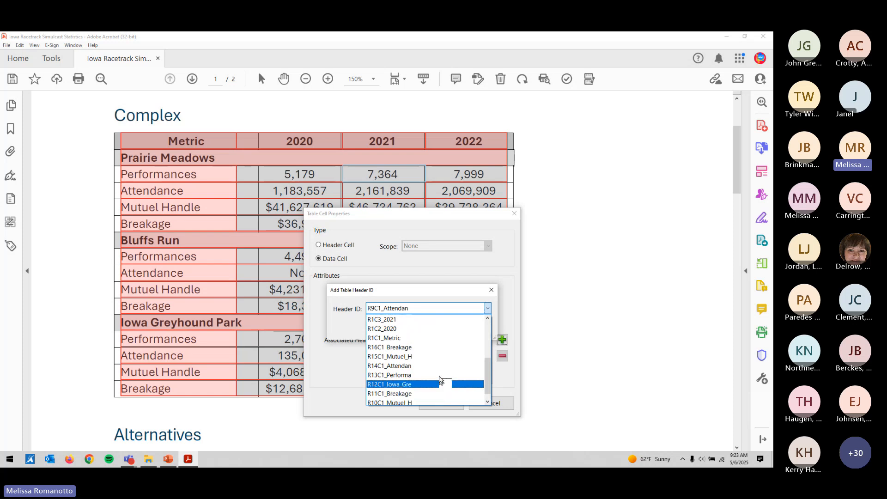
pyautogui.click(425, 324)
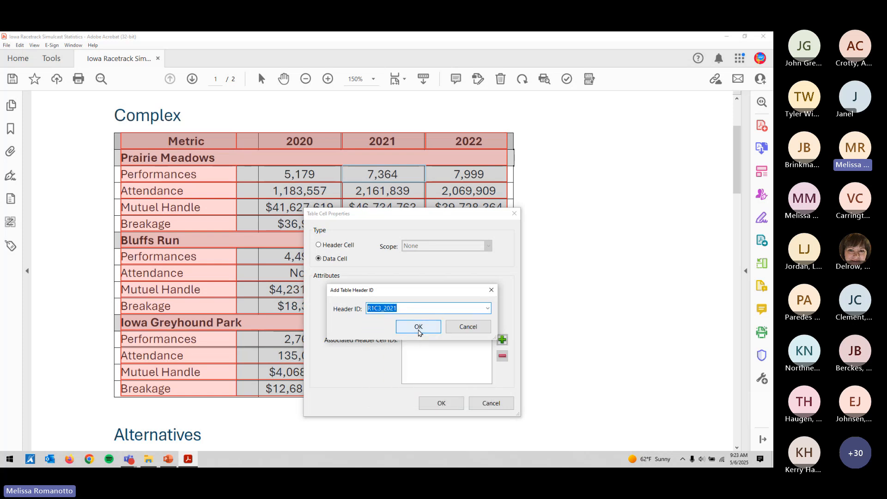
pyautogui.click(418, 327)
# - Add R2C1_Prairie to the associated header cell IDs of the 2021 Performances data cell
pyautogui.click(502, 340)
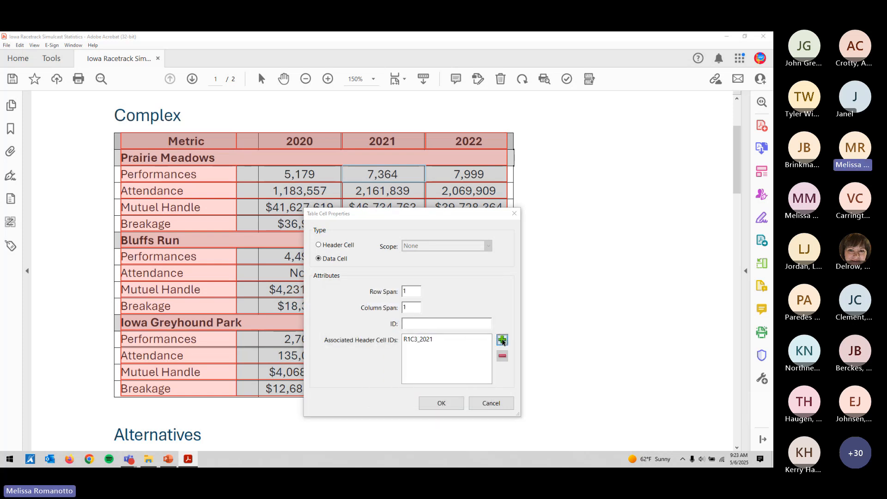
pyautogui.click(489, 308)
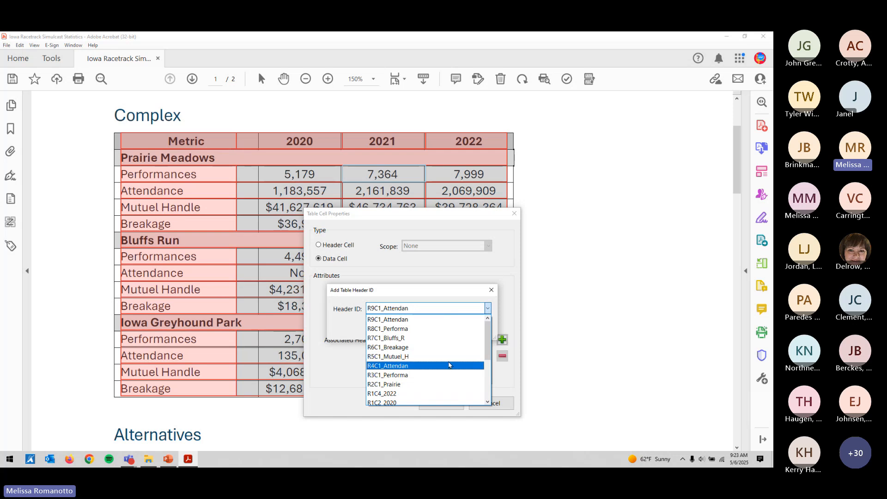
pyautogui.scroll(-2, 448, 365)
pyautogui.click(443, 349)
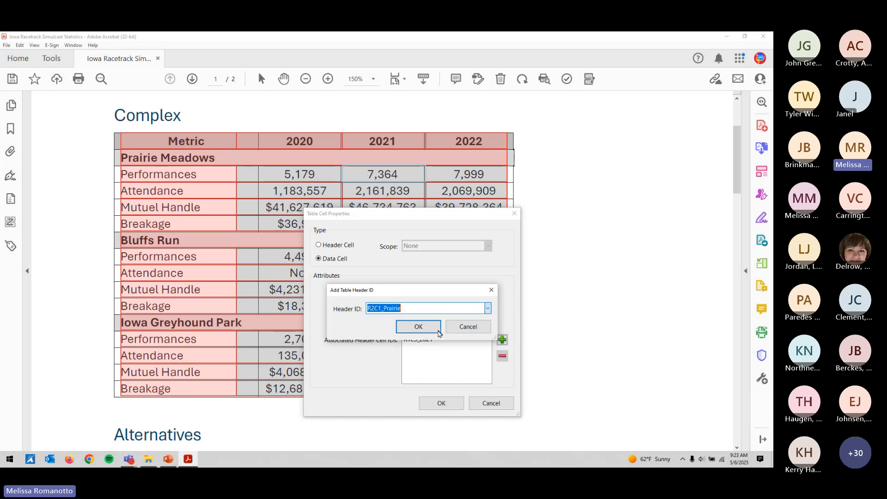
pyautogui.click(418, 328)
# - Add R3C1_Performa to the 2021 Performances cell's associated header IDs and apply the cell properties
pyautogui.click(502, 340)
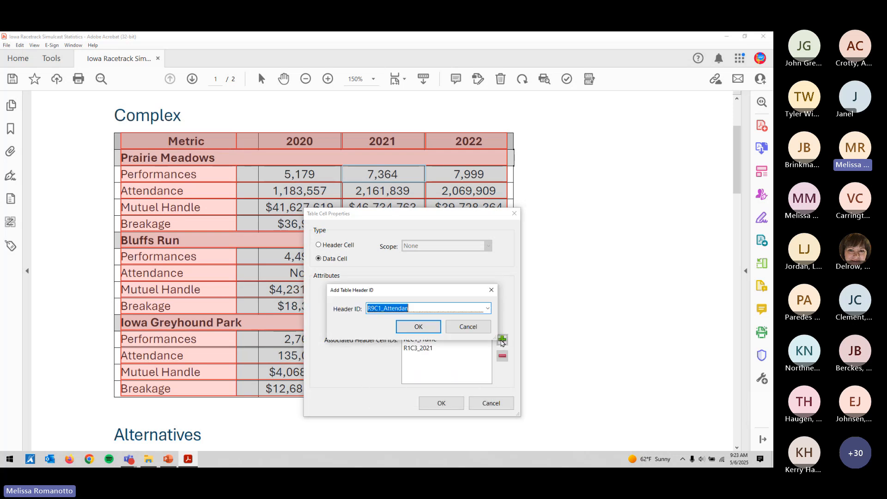
pyautogui.click(488, 308)
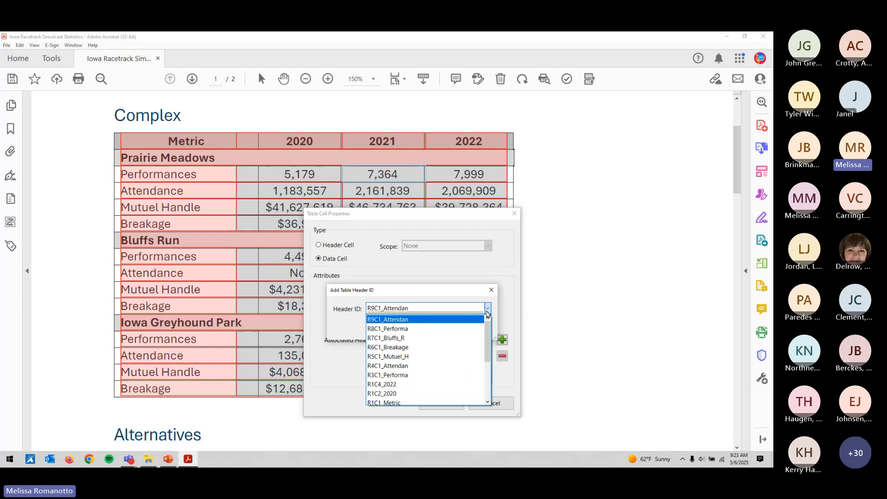
pyautogui.click(457, 375)
pyautogui.click(418, 328)
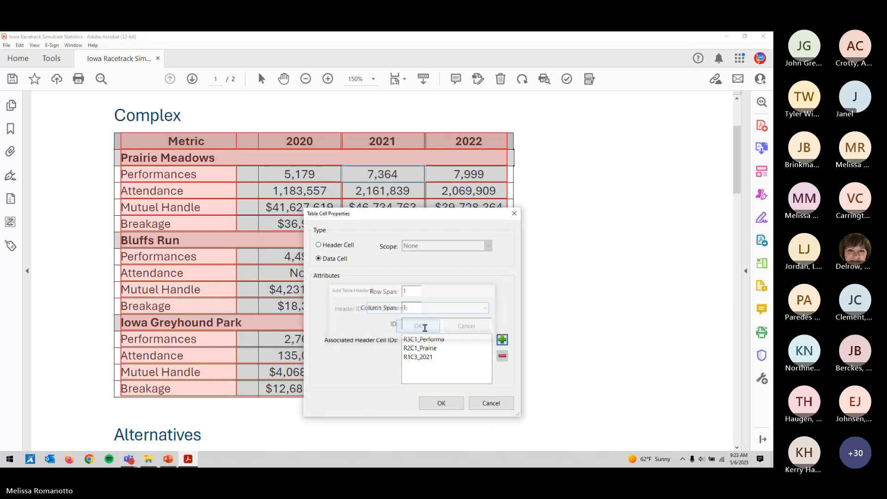
pyautogui.click(442, 403)
# - Check the header associations of Prairie Meadows' 2021 Performances cell and save the PDF
pyautogui.rightClick(395, 183)
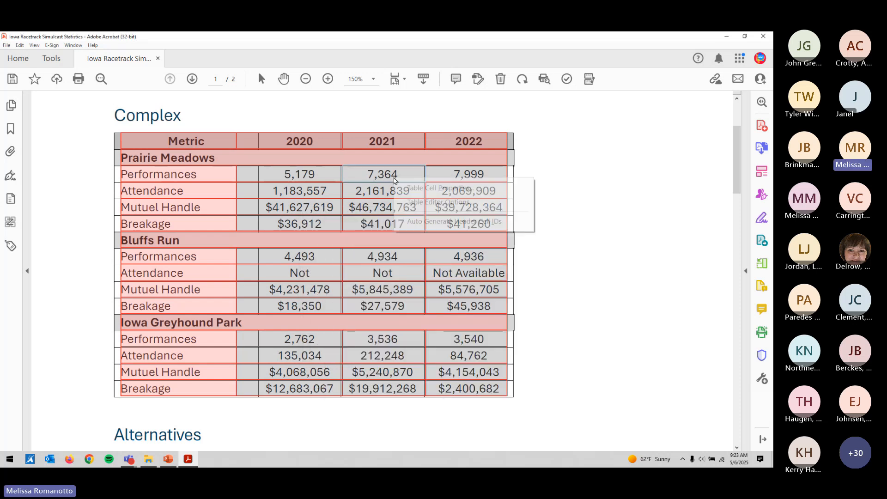
pyautogui.click(400, 185)
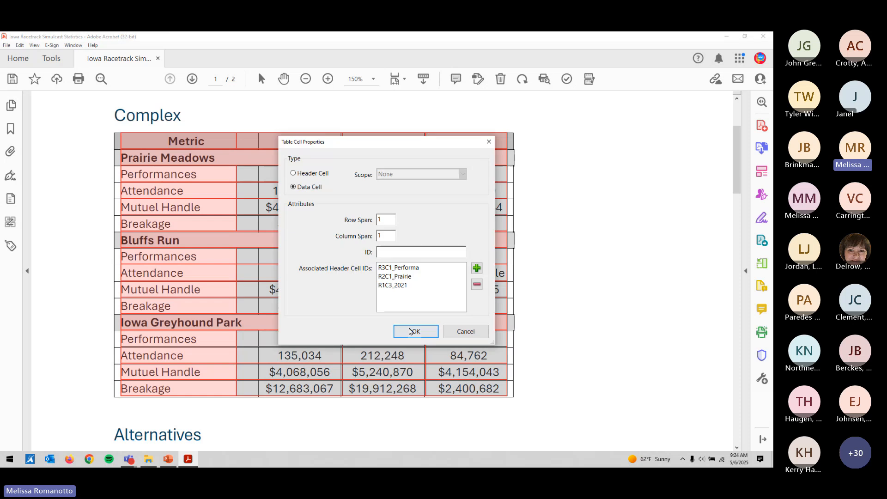
pyautogui.click(414, 331)
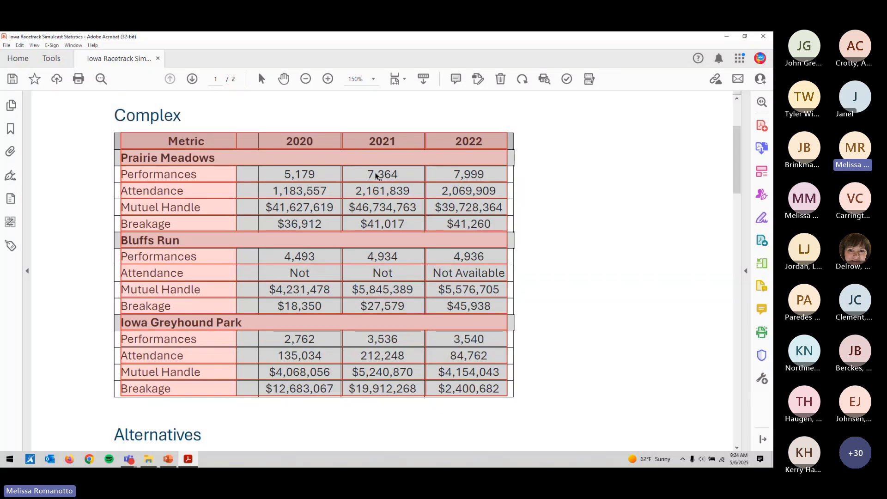
pyautogui.hotkey('ctrl', 's')
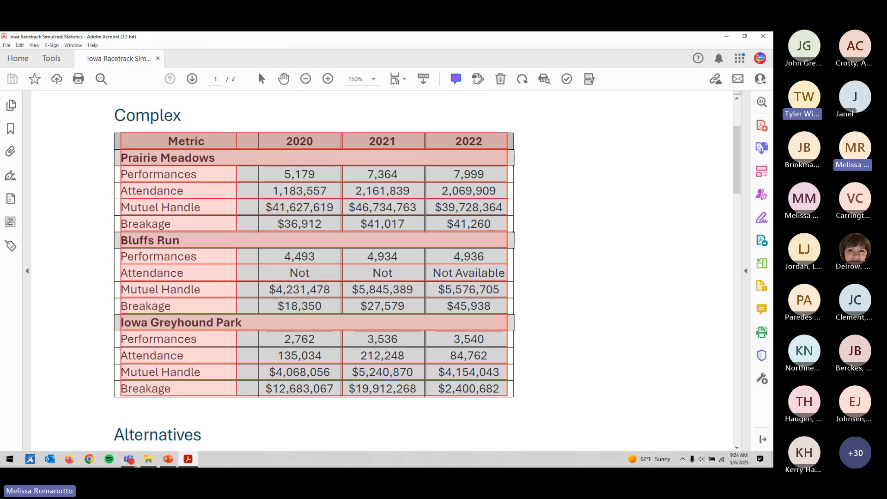
pyautogui.hotkey('alt', 'Tab')
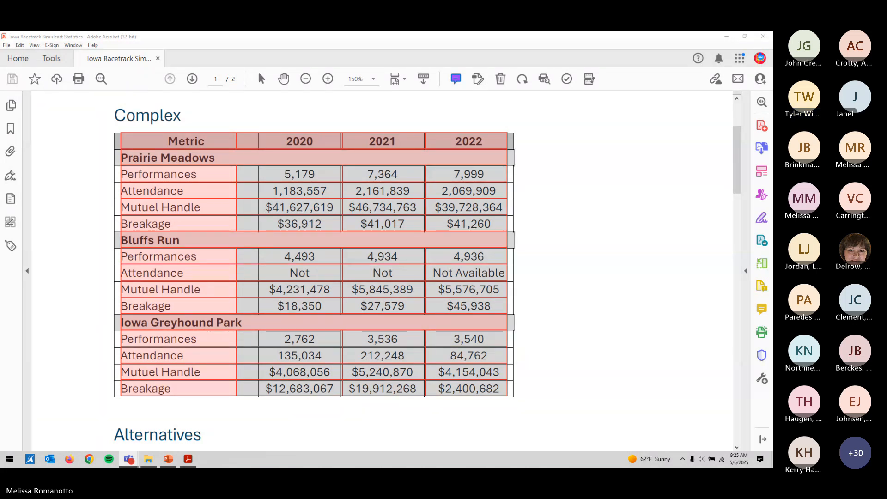
pyautogui.click(279, 177)
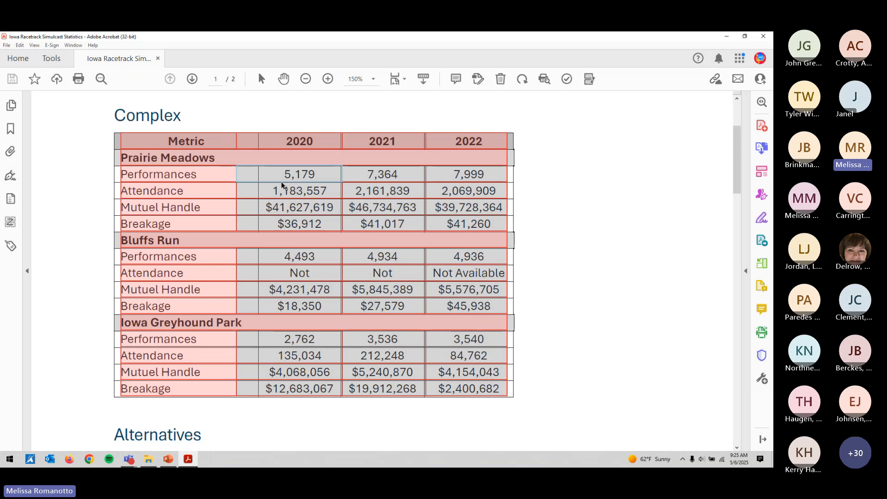
pyautogui.click(292, 191)
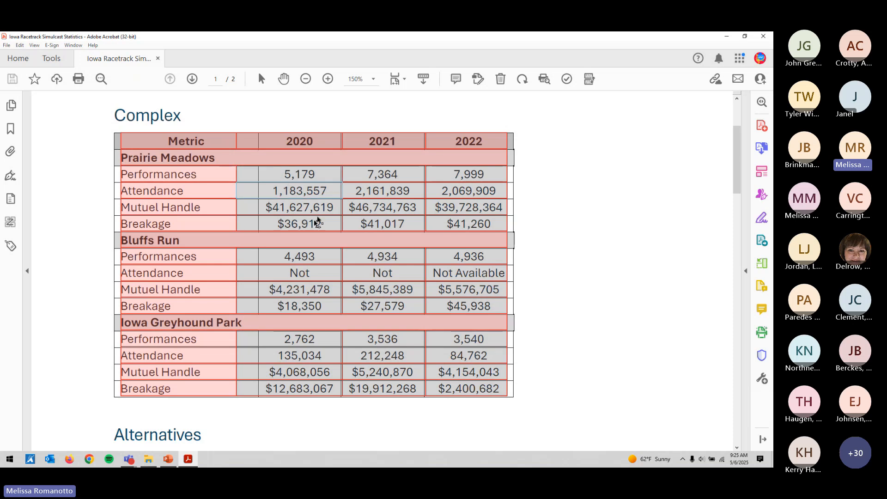
pyautogui.click(318, 176)
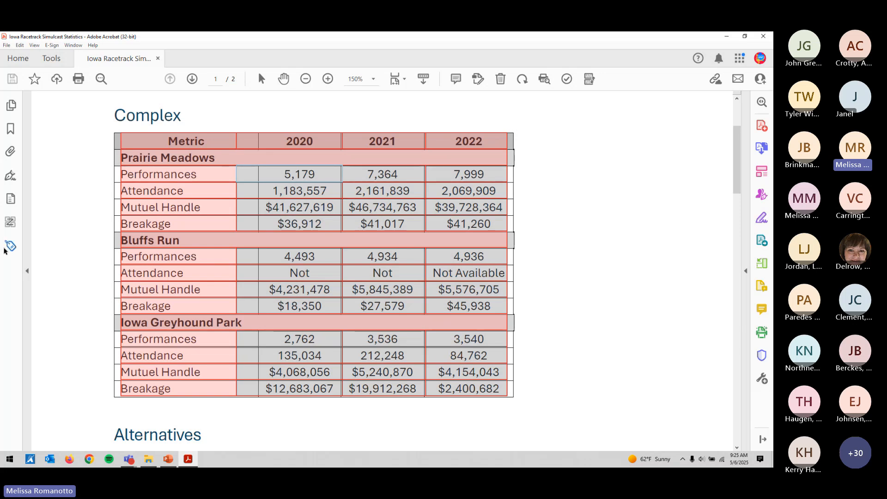
# - Examine the document's accessibility tags, expanding the tables to check which rows and cells they cover, and close the tag view
pyautogui.click(10, 245)
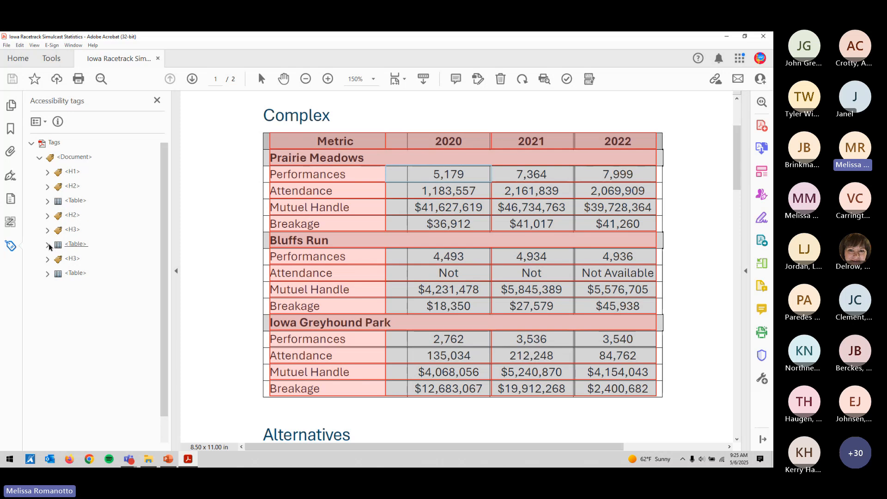
pyautogui.click(47, 244)
pyautogui.click(56, 273)
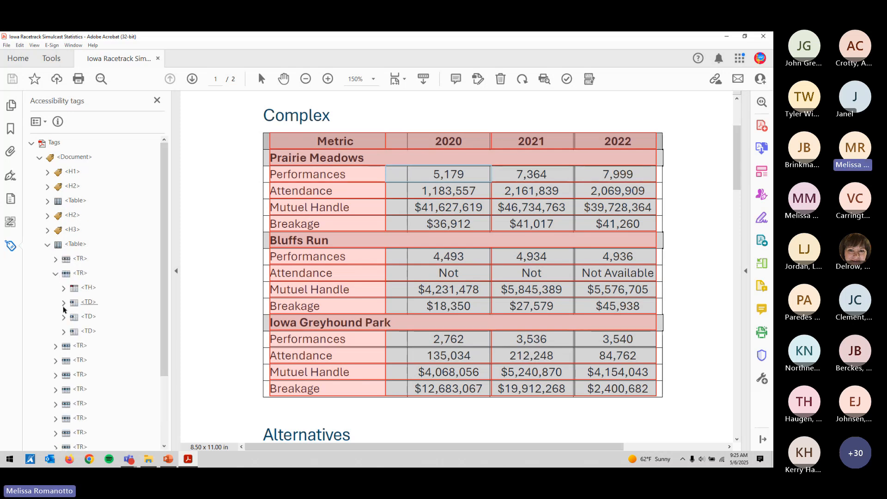
pyautogui.click(88, 303)
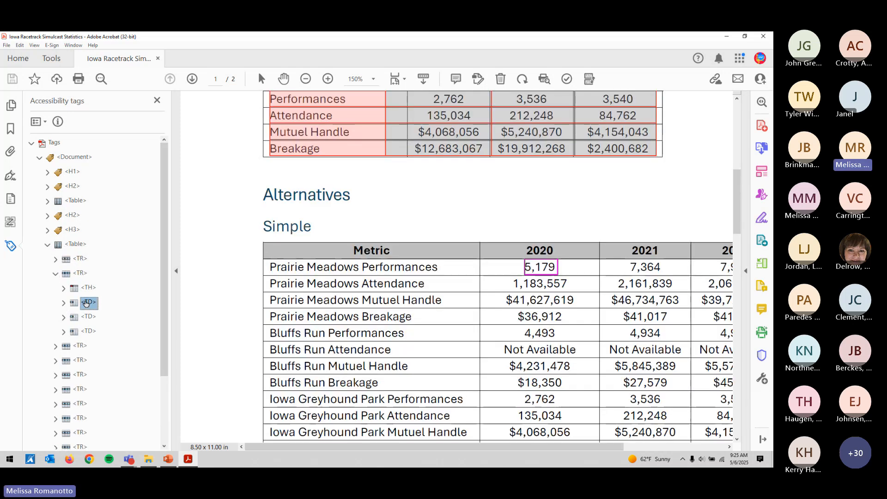
pyautogui.click(80, 259)
pyautogui.click(47, 201)
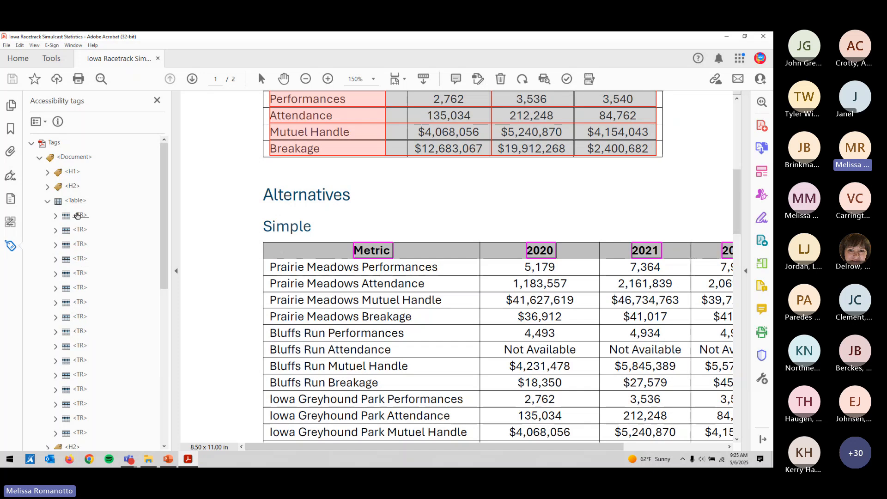
pyautogui.click(48, 201)
pyautogui.click(47, 245)
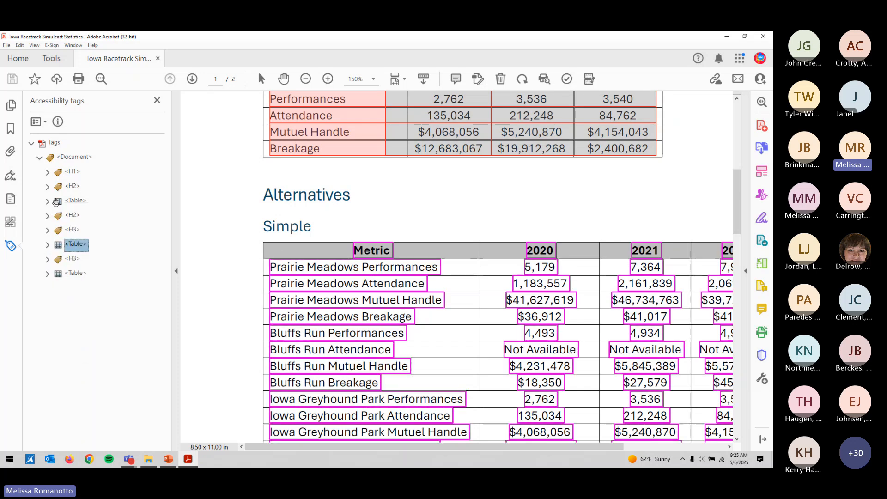
pyautogui.click(74, 158)
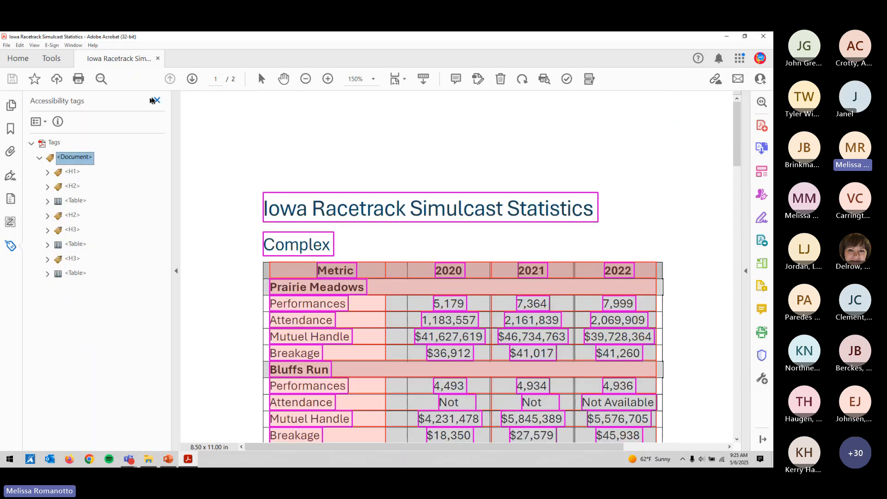
pyautogui.click(156, 100)
pyautogui.scroll(-3, 195, 234)
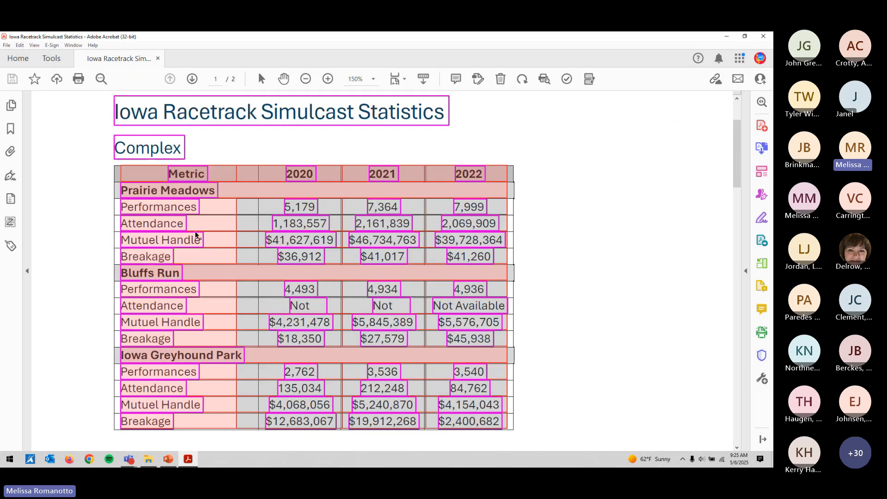
pyautogui.scroll(1, 196, 235)
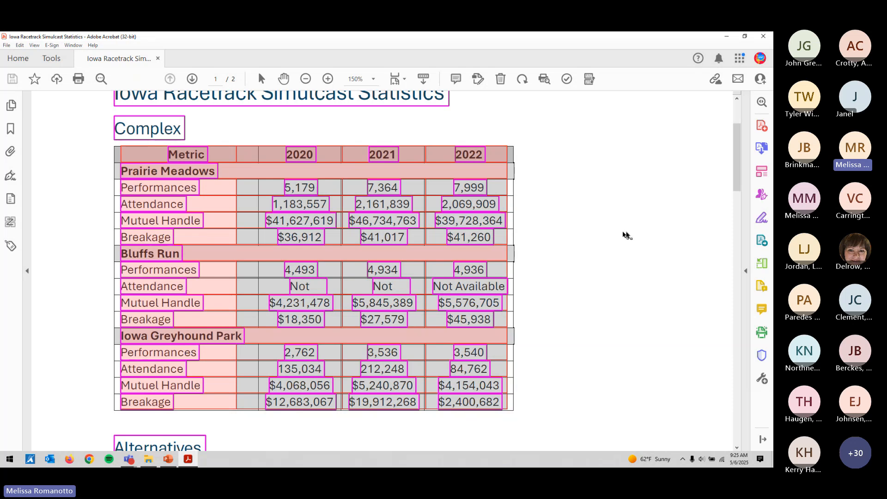
# - Open the Complex table in the Table Editor from Reading Order and check the Metric header cell's properties
pyautogui.click(588, 79)
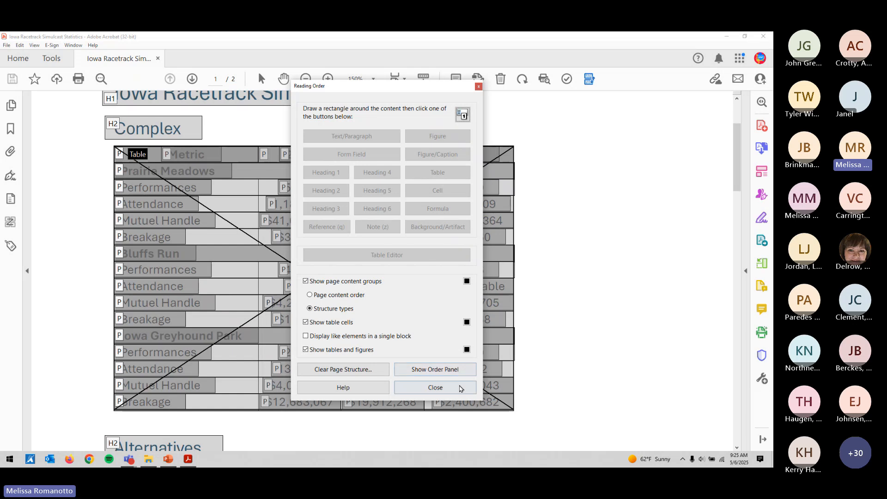
pyautogui.click(461, 388)
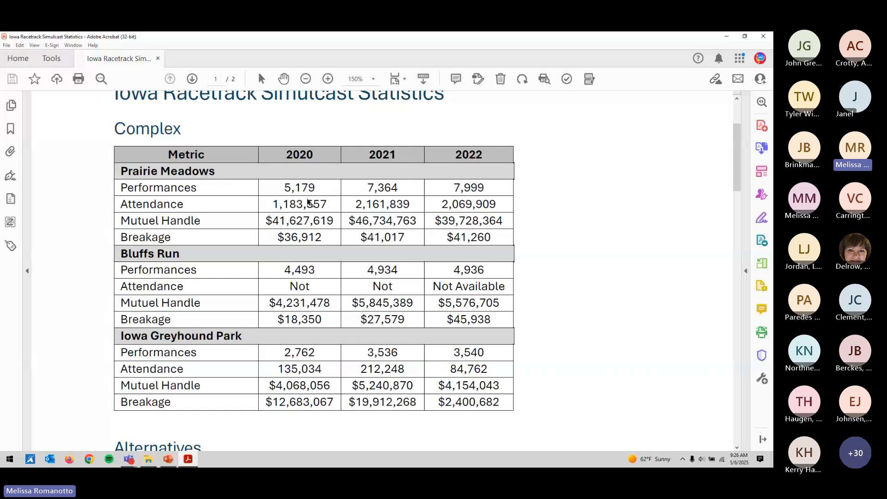
pyautogui.click(590, 78)
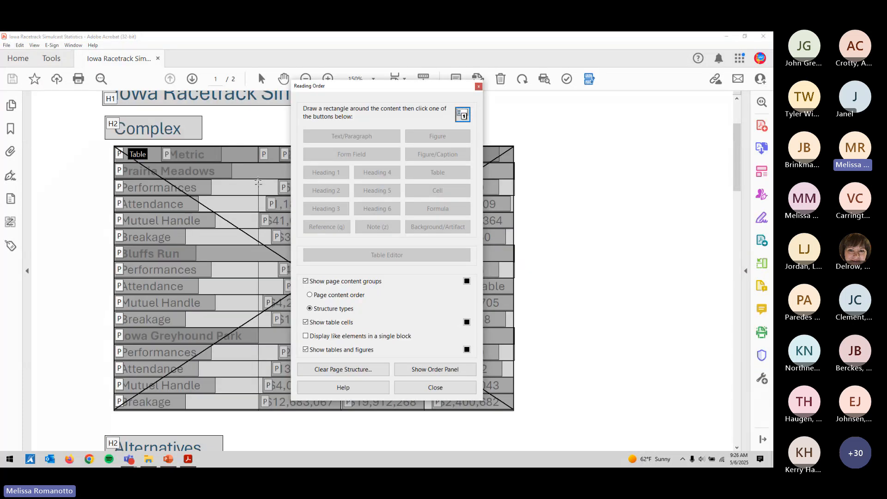
pyautogui.rightClick(258, 182)
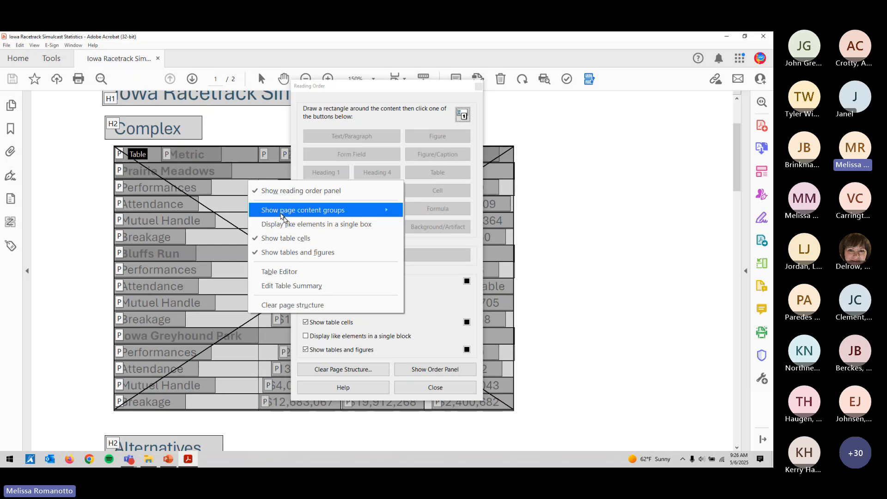
pyautogui.click(294, 272)
pyautogui.rightClick(228, 154)
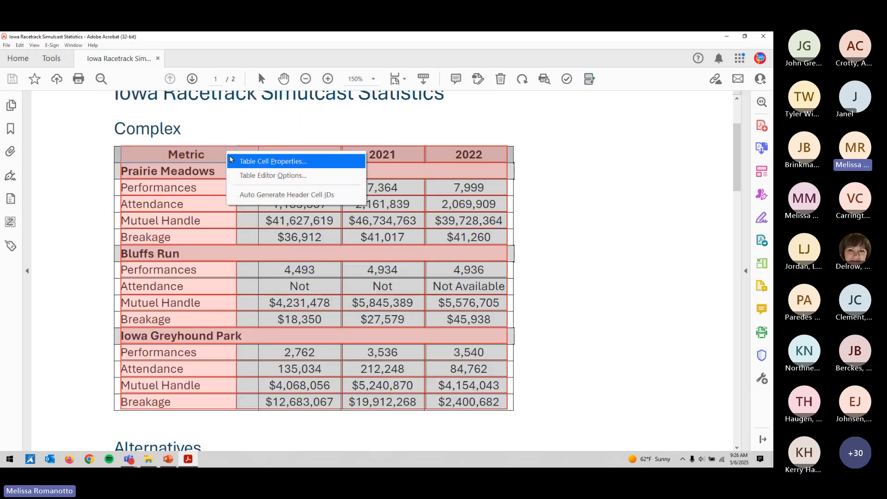
pyautogui.click(259, 160)
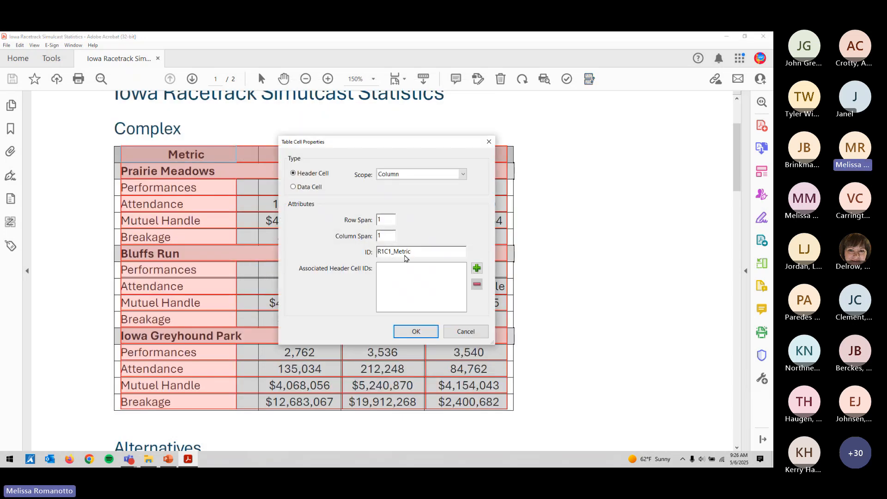
pyautogui.click(450, 333)
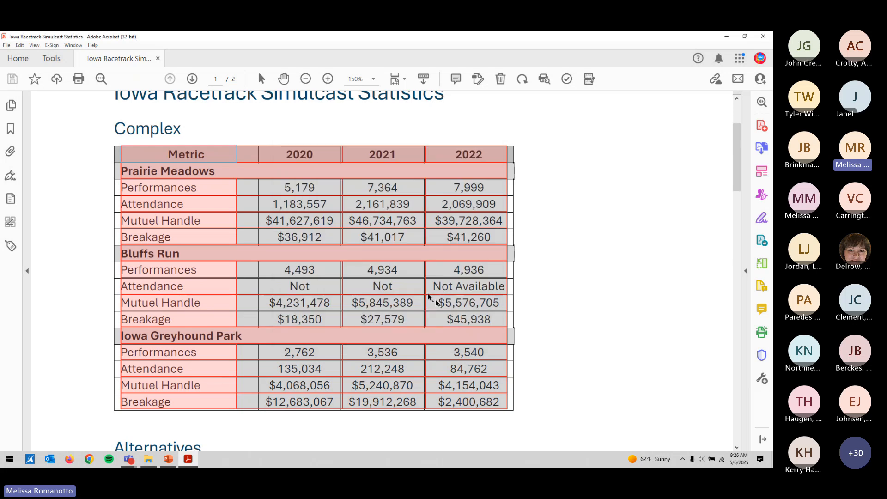
# - Check the table cell properties of Prairie Meadows' 2020 Attendance data cell and leave them unchanged
pyautogui.rightClick(292, 199)
pyautogui.click(307, 210)
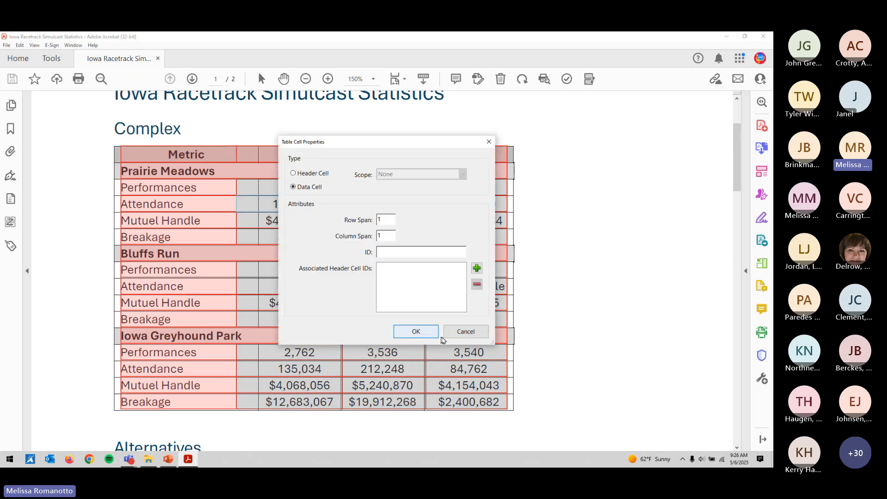
pyautogui.click(465, 332)
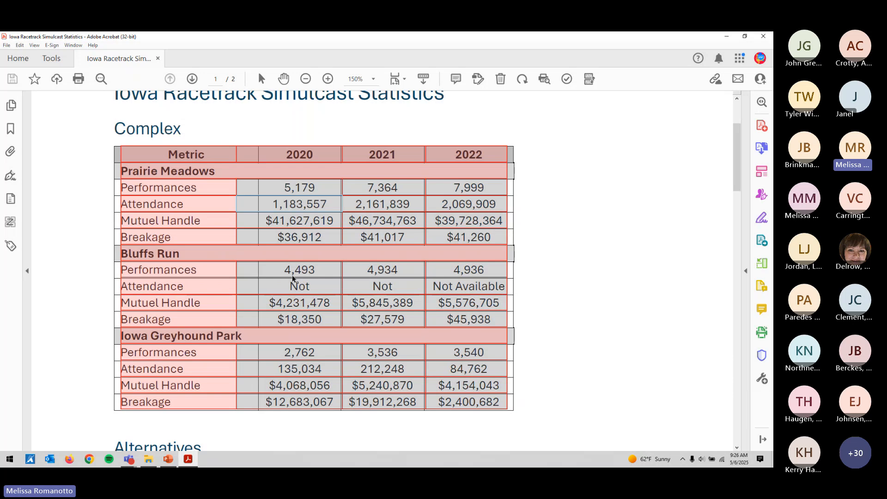
# - Switch to the PowerPoint slide show and advance past Complex Table Data Cells to the Simplified Table slide
pyautogui.click(171, 461)
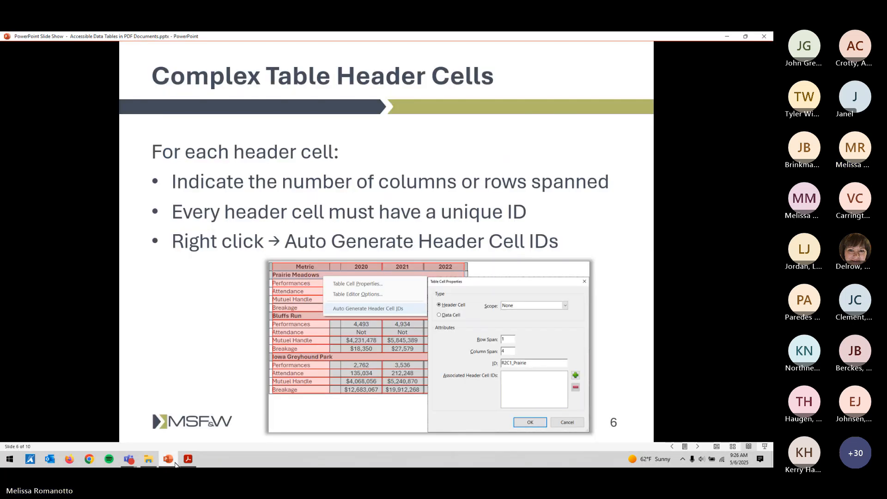
pyautogui.click(411, 323)
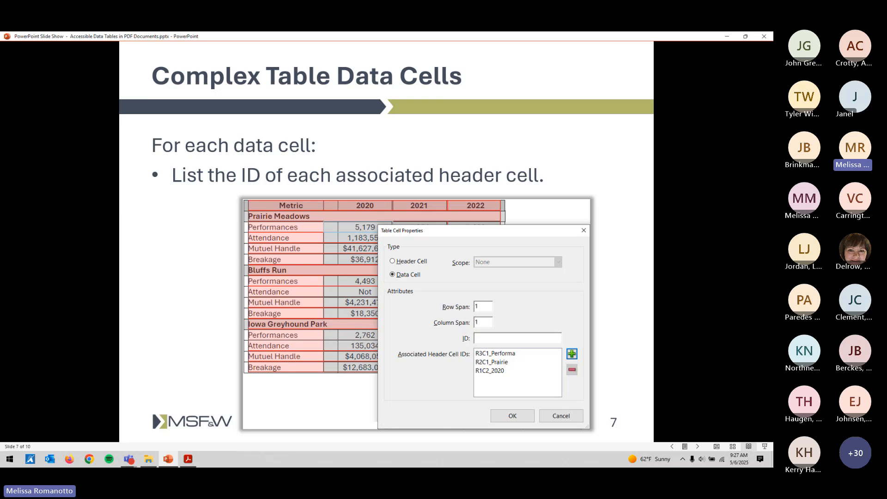
pyautogui.press('Right')
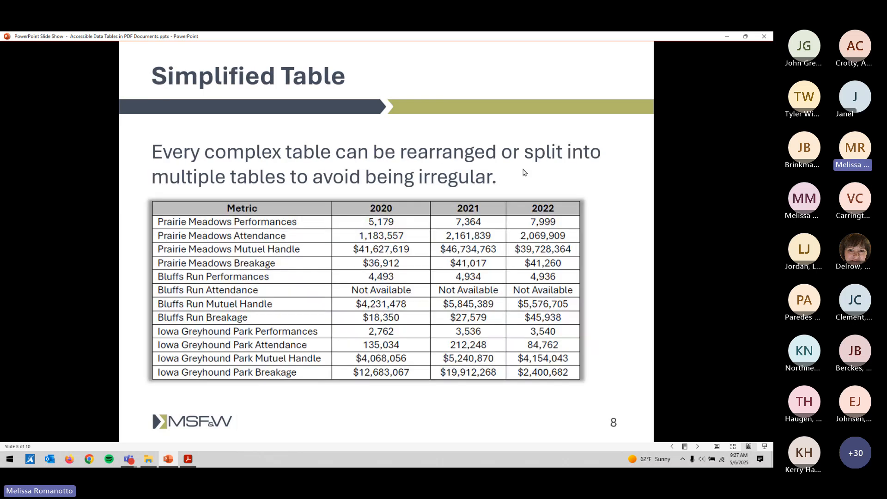
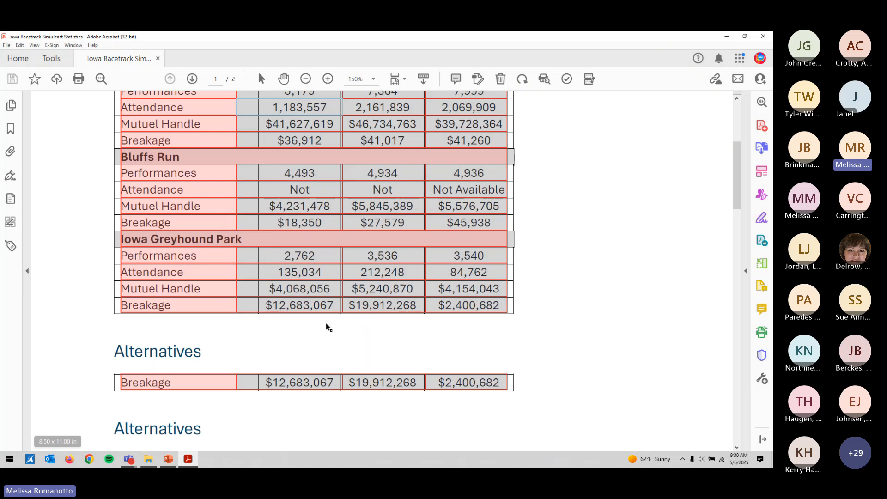
# - Open the "Complex, but in a different way" table on page 2 in the Table Editor
pyautogui.scroll(-3, 327, 329)
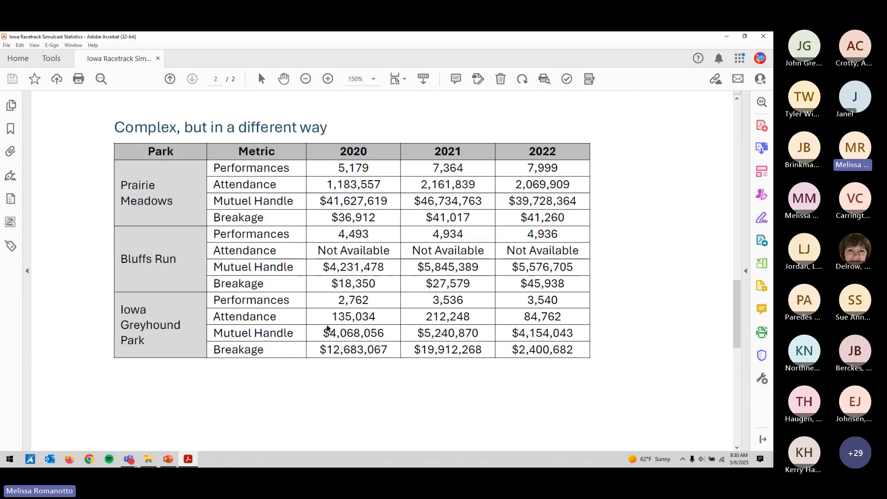
pyautogui.hotkey('ctrl', 'shift', 'u')
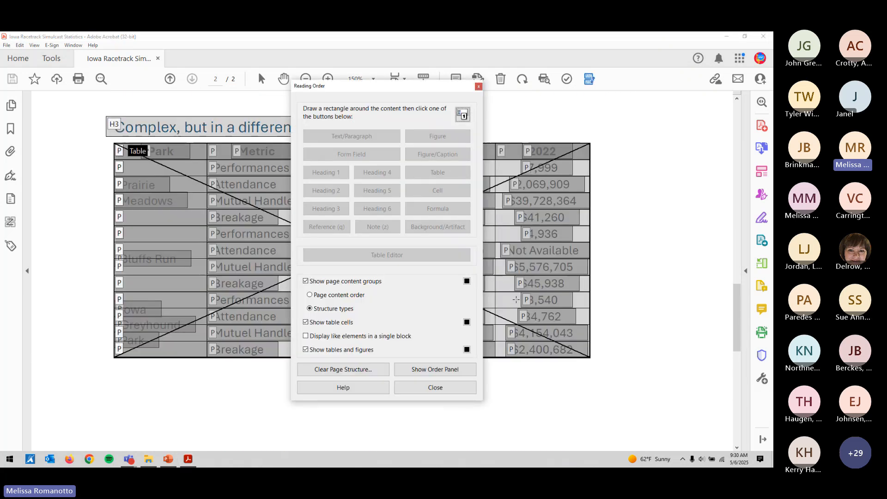
pyautogui.rightClick(516, 300)
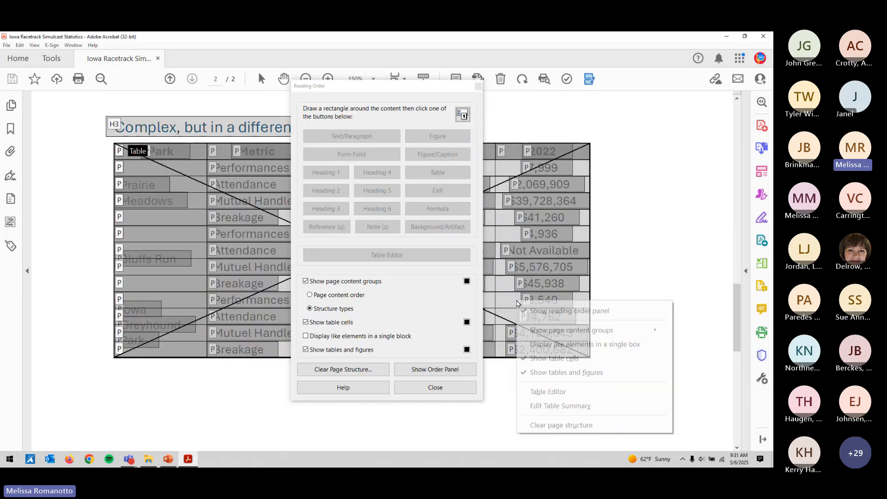
pyautogui.click(527, 391)
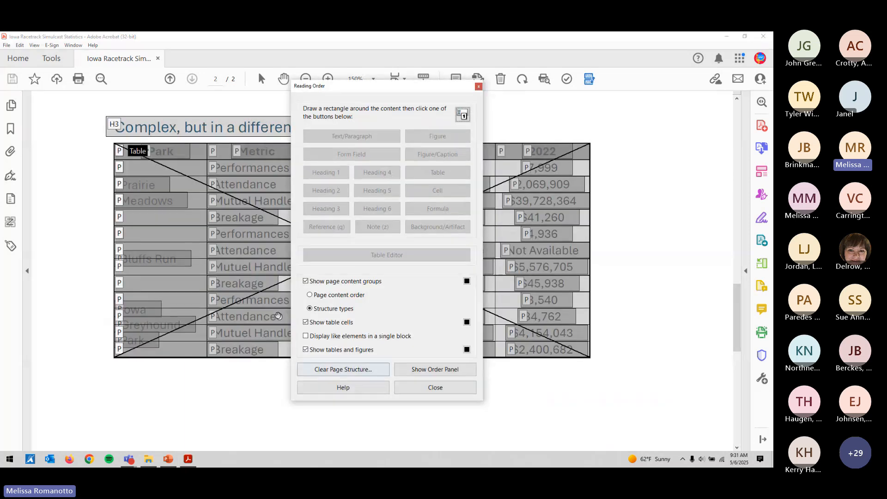
pyautogui.rightClick(279, 378)
pyautogui.click(289, 396)
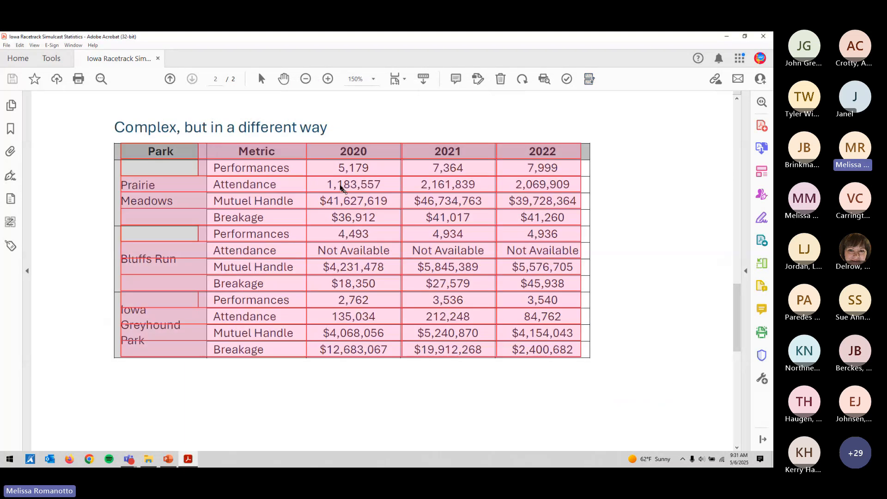
# - Convert the table's first-row cells, Park, Metric, 2020, 2021 and 2022, to header cells and set their scope
pyautogui.click(186, 152)
pyautogui.keyDown('shift'); pyautogui.click(245, 150); pyautogui.keyUp('shift')
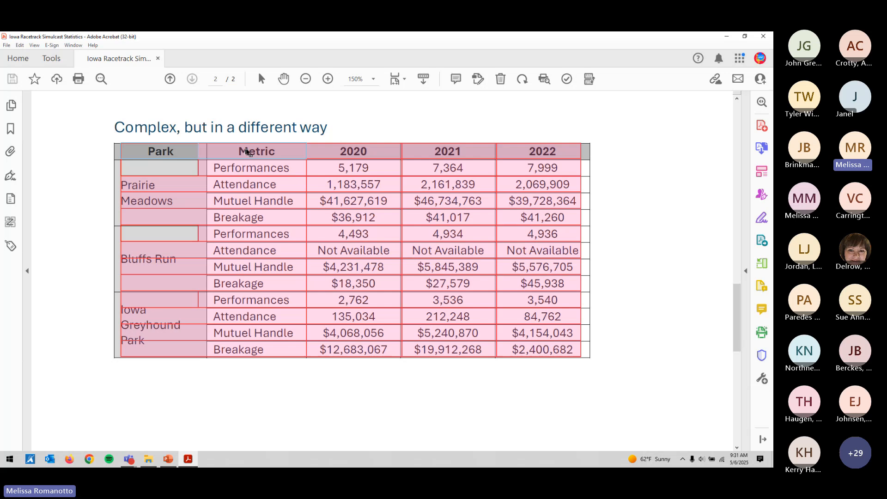
pyautogui.keyDown('shift'); pyautogui.click(333, 151); pyautogui.keyUp('shift')
pyautogui.rightClick(503, 155)
pyautogui.click(511, 159)
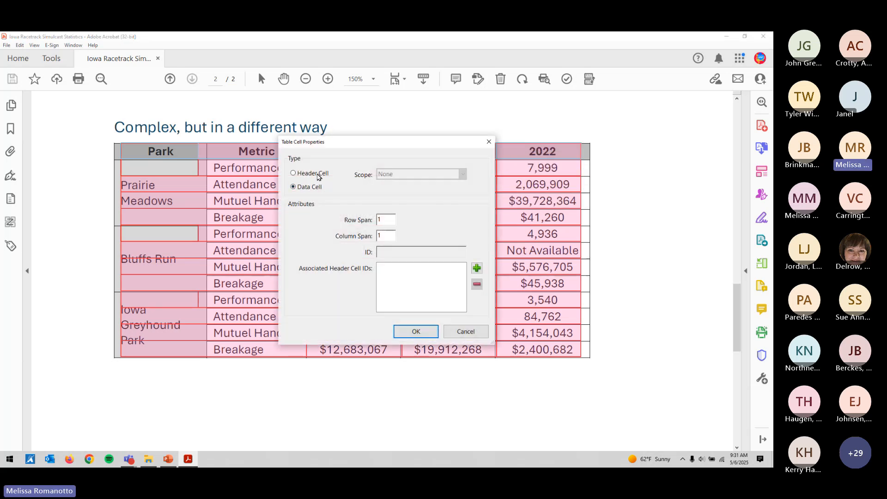
pyautogui.click(296, 174)
pyautogui.click(407, 174)
pyautogui.click(407, 186)
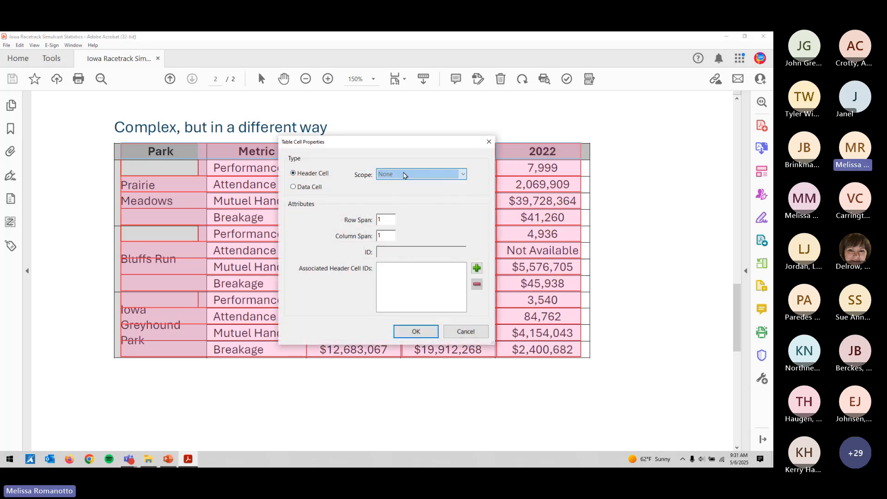
pyautogui.click(415, 331)
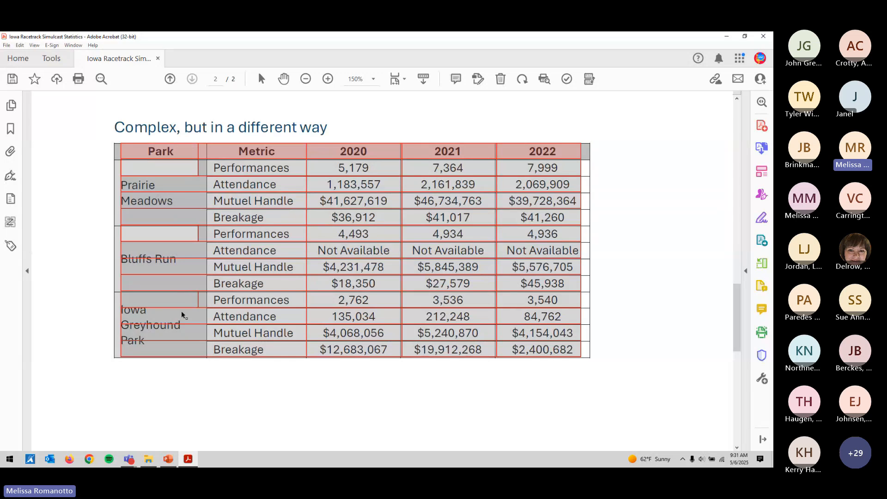
# - Make the first Park cell for Prairie Meadows a header cell with Row scope and change its row span, proceeding despite the structure warning
pyautogui.rightClick(158, 166)
pyautogui.click(168, 175)
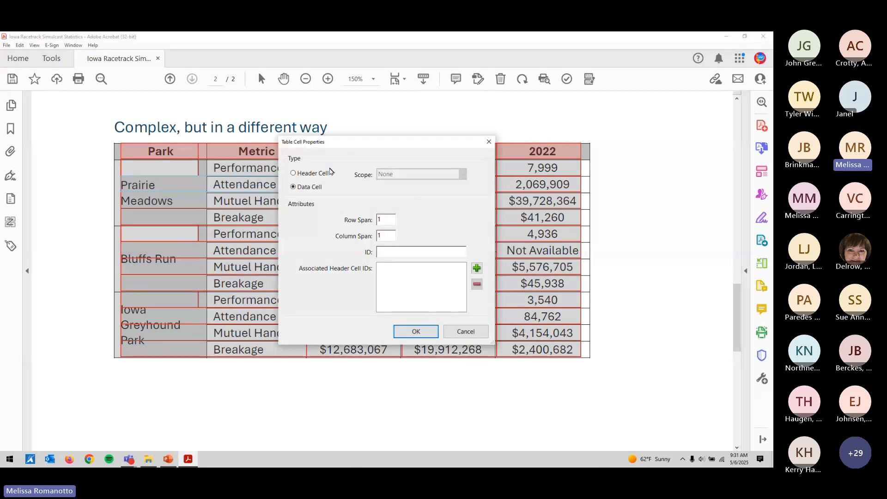
pyautogui.click(329, 173)
pyautogui.click(389, 174)
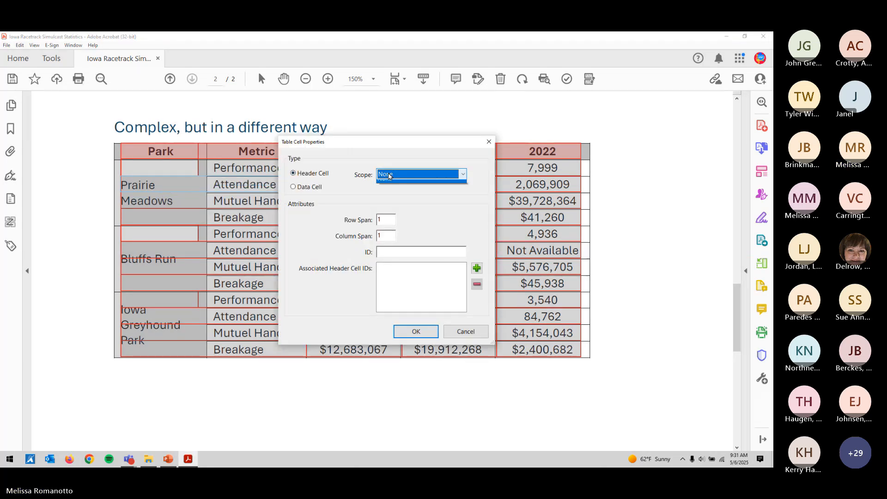
pyautogui.click(388, 181)
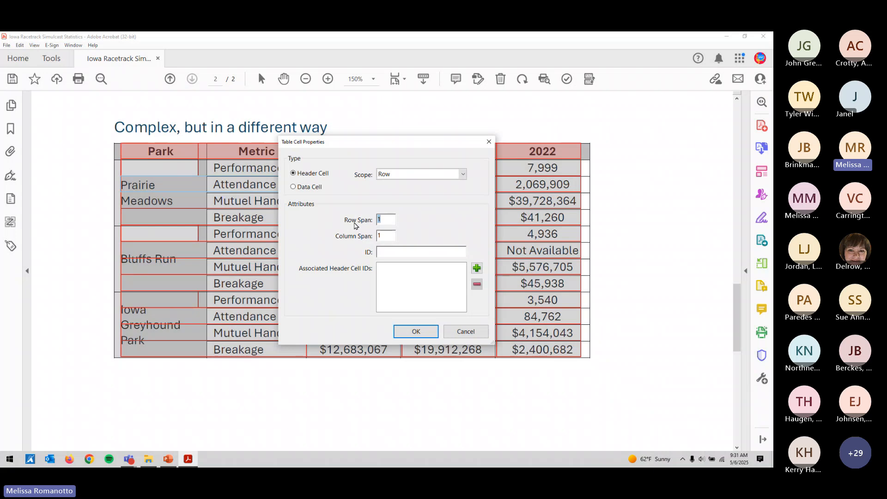
pyautogui.click(421, 333)
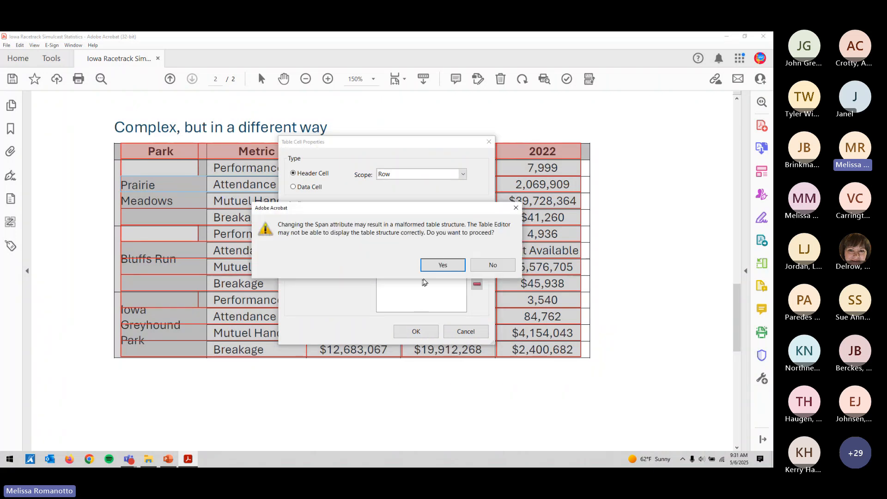
pyautogui.click(427, 264)
pyautogui.click(190, 200)
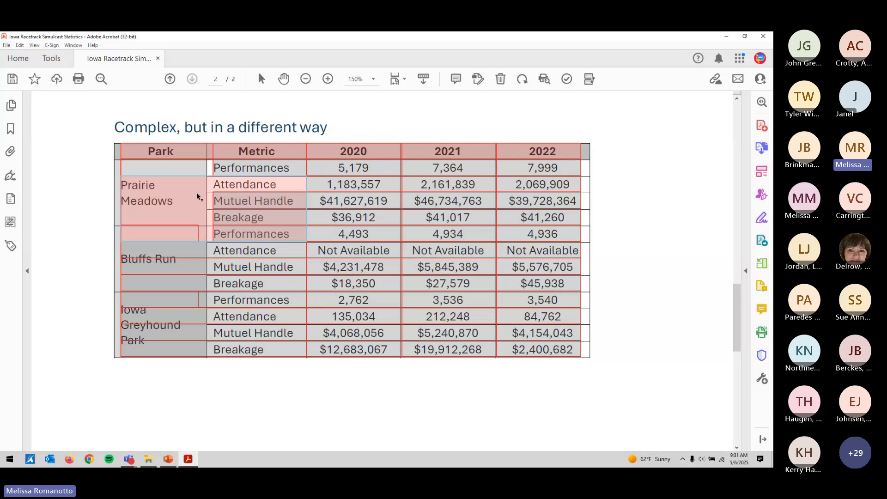
pyautogui.moveTo(221, 201); pyautogui.dragTo(260, 353)
pyautogui.rightClick(260, 353)
pyautogui.click(269, 362)
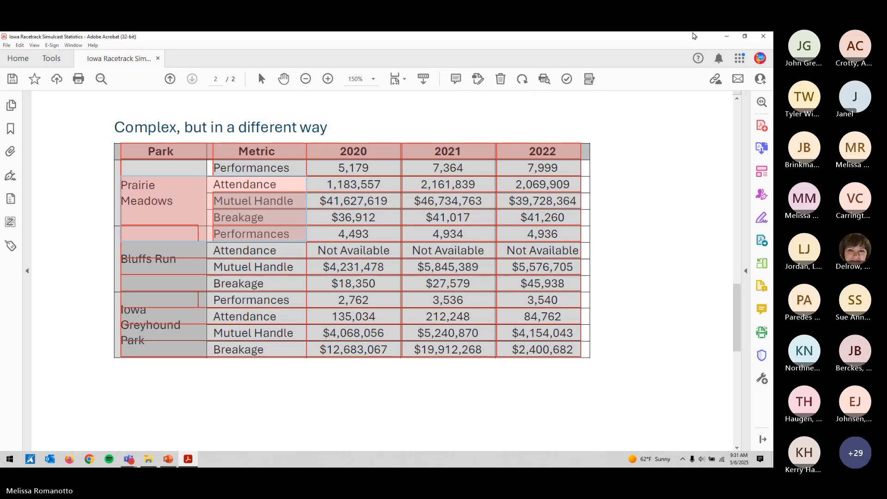
# - Close Complex Tables.pdf without saving its changes and reopen it from the Tables folder
pyautogui.click(762, 37)
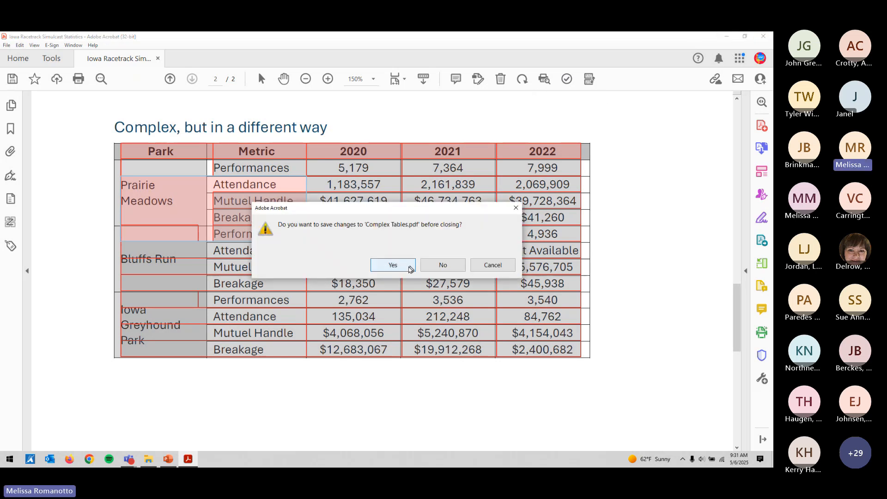
pyautogui.click(440, 265)
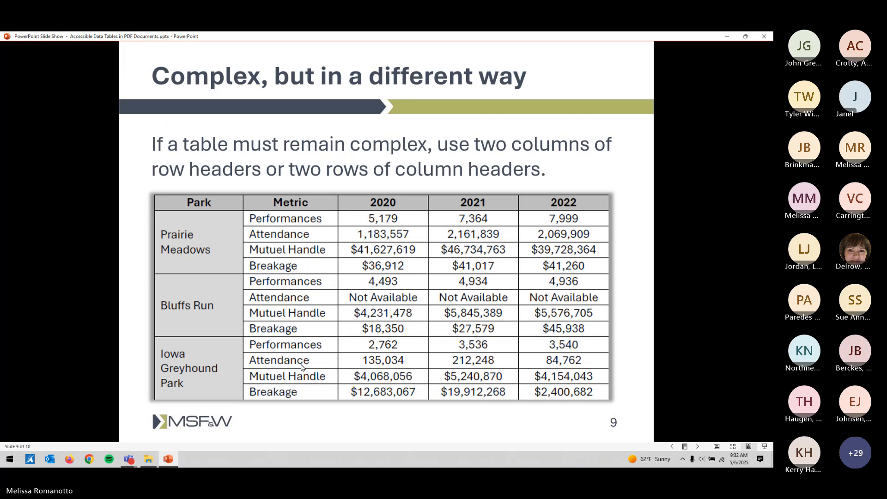
pyautogui.click(148, 459)
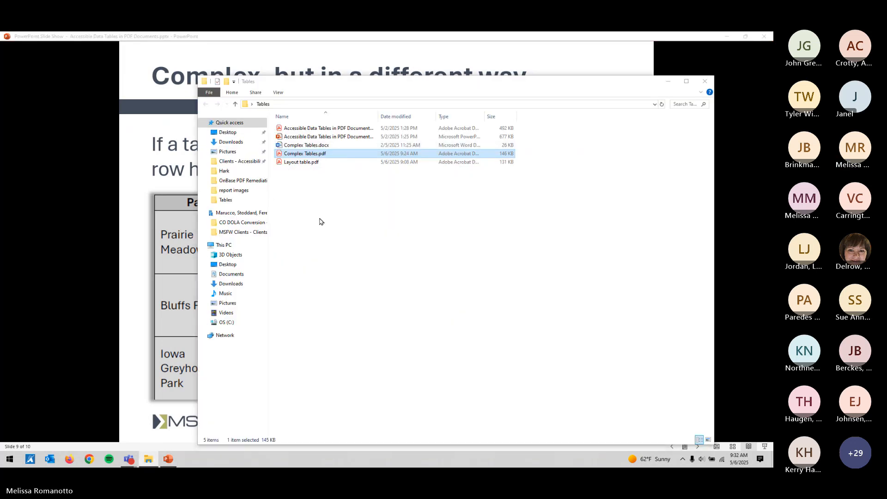
pyautogui.press('Return')
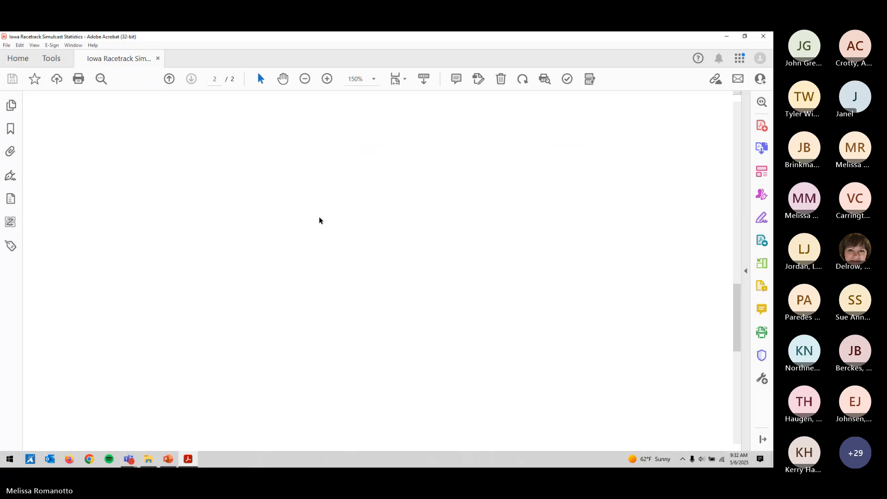
# - Open the "Complex, but in a different way" table in the Table Editor
pyautogui.click(589, 79)
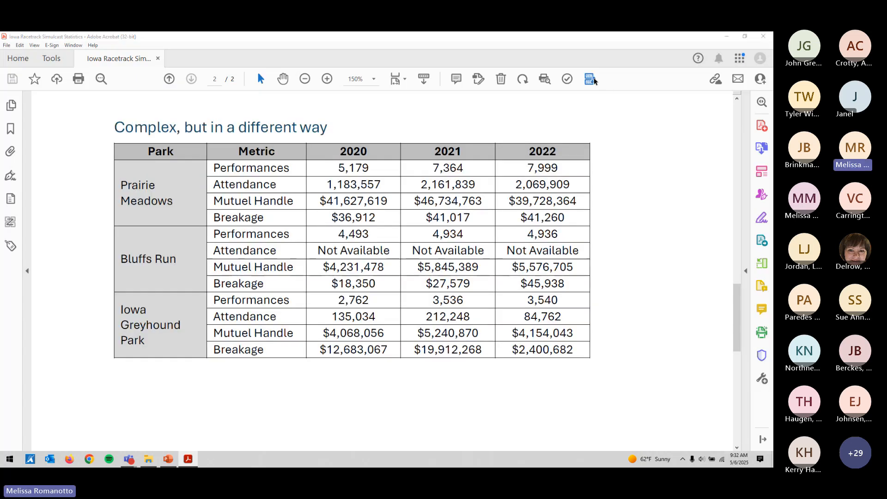
pyautogui.rightClick(231, 254)
pyautogui.click(260, 344)
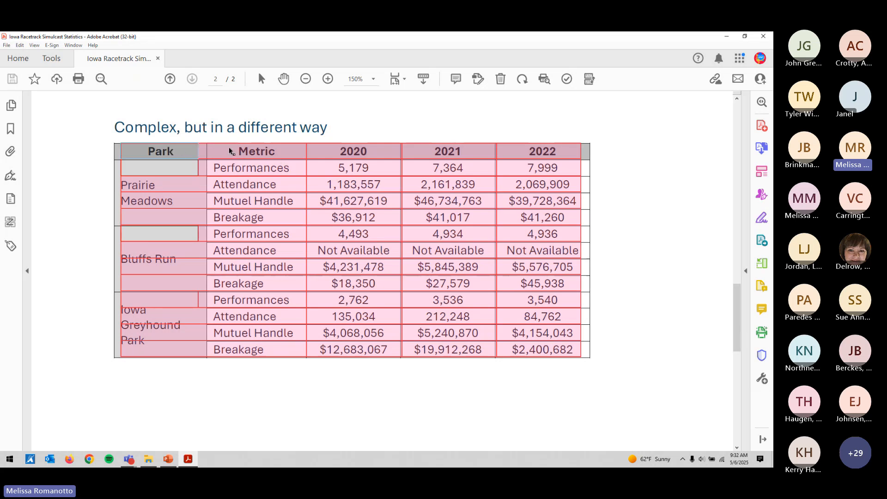
# - Convert the Park, Metric, 2020, 2021 and 2022 cells in the first row to header cells and set their scope
pyautogui.rightClick(515, 146)
pyautogui.click(532, 156)
pyautogui.click(312, 173)
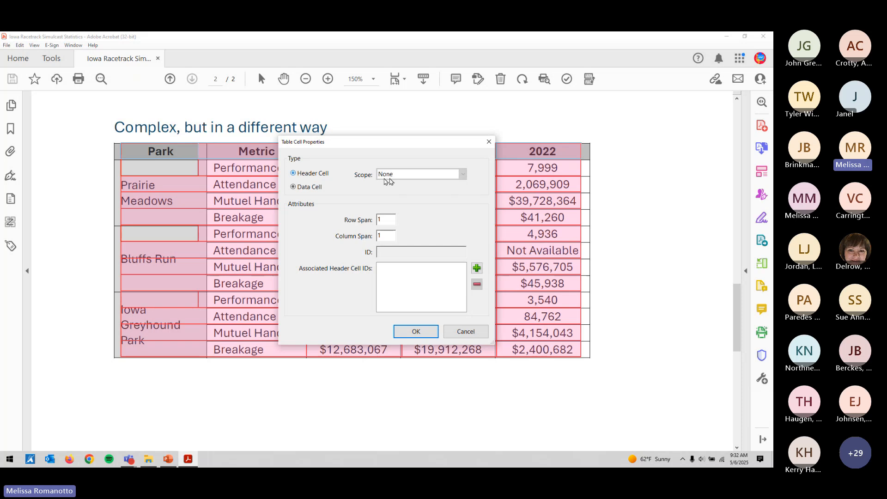
pyautogui.click(420, 174)
pyautogui.click(416, 199)
pyautogui.click(416, 331)
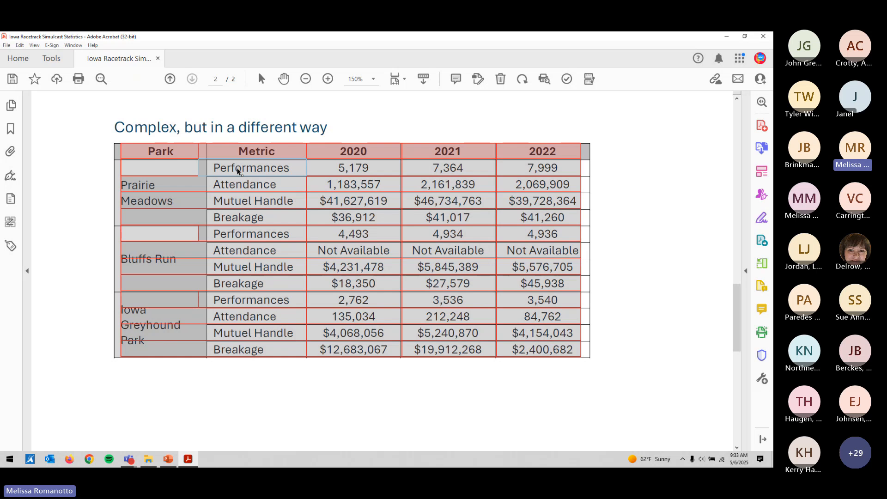
# - Make the Park and Metric column cells below the first row header cells with Row scope, and save the PDF
pyautogui.rightClick(260, 351)
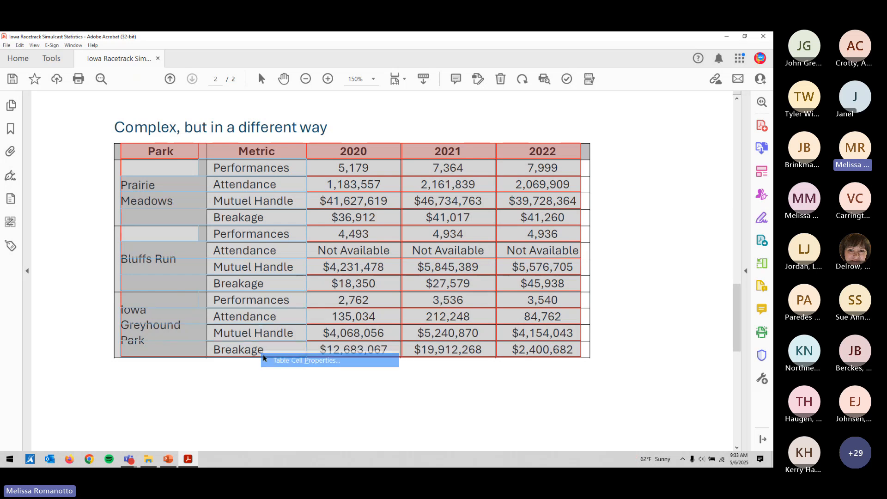
pyautogui.click(268, 359)
pyautogui.click(306, 176)
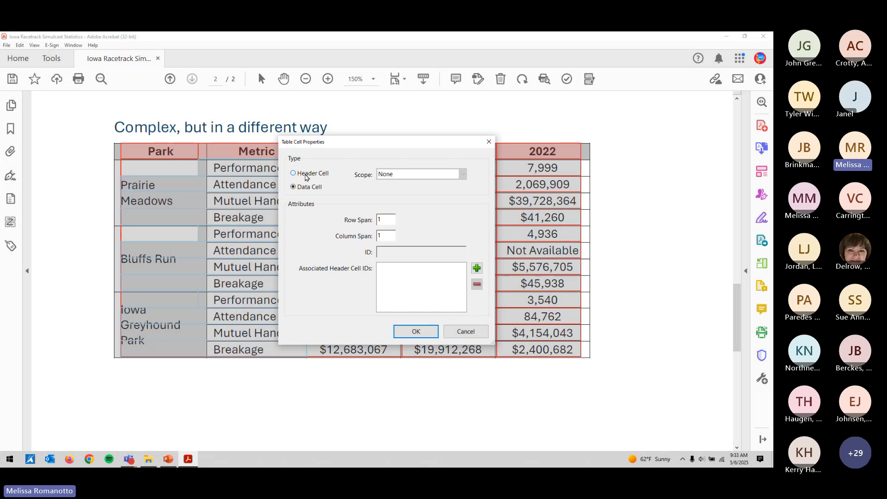
pyautogui.click(305, 178)
pyautogui.click(408, 175)
pyautogui.press('r')
pyautogui.click(416, 333)
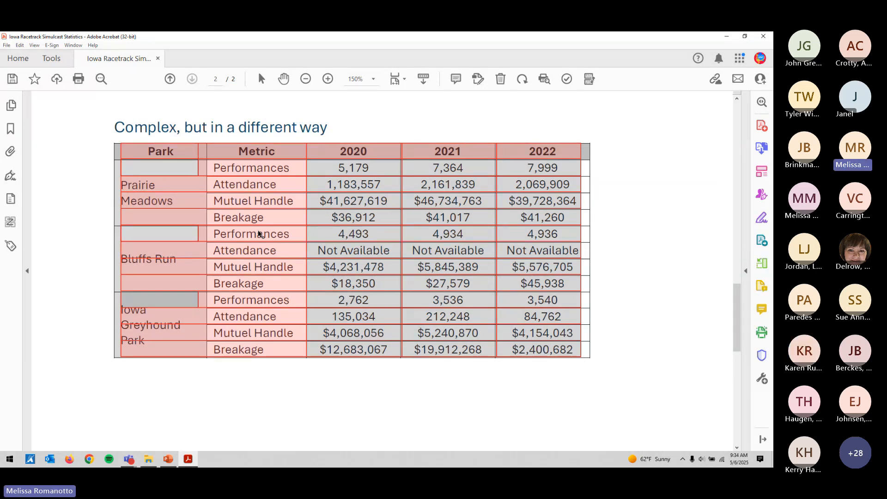
pyautogui.hotkey('ctrl', 's')
# - Look through the Complex, Simple and "Complex, but in a different way" tables across both pages of the document
pyautogui.scroll(15, 233, 247)
pyautogui.scroll(-5, 235, 247)
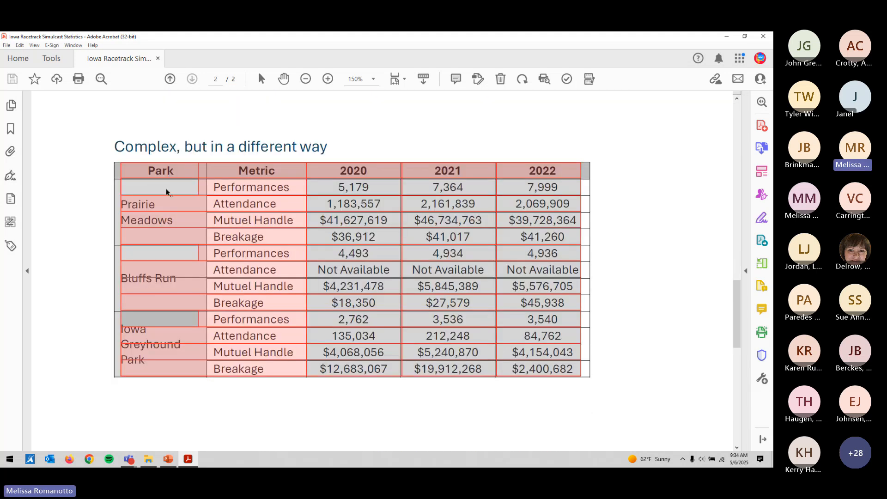
pyautogui.scroll(12, 167, 190)
pyautogui.scroll(-4, 184, 222)
pyautogui.scroll(-6, 192, 232)
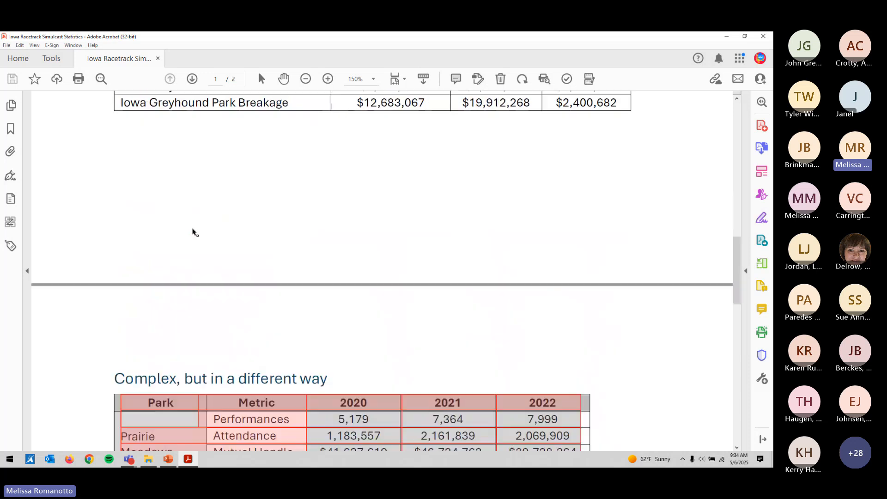
pyautogui.scroll(10, 181, 193)
pyautogui.scroll(-6, 237, 258)
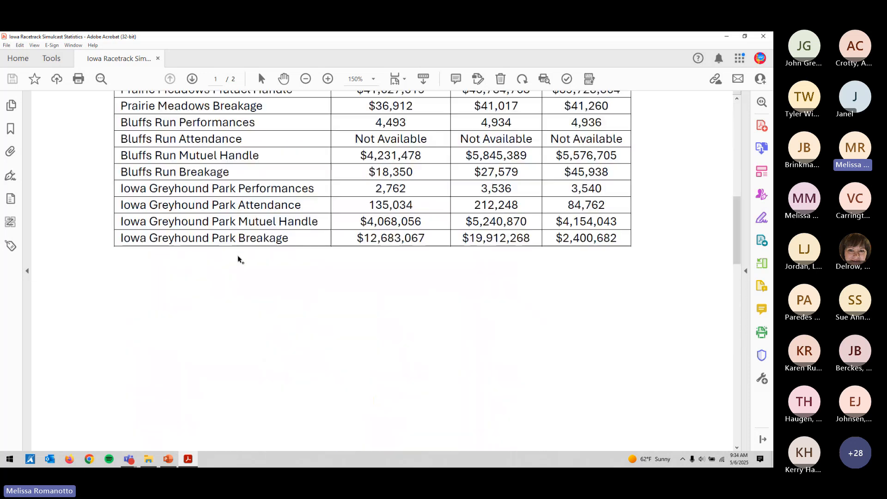
pyautogui.scroll(6, 190, 168)
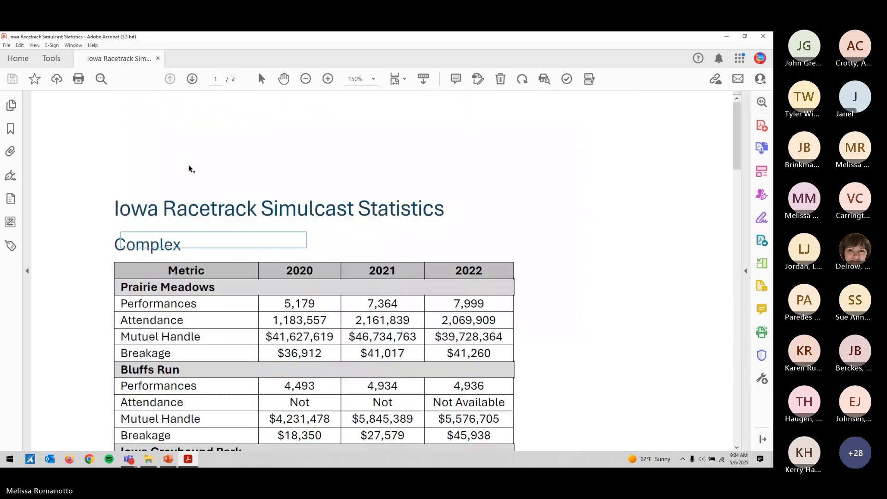
pyautogui.scroll(-5, 227, 223)
pyautogui.scroll(-1, 232, 230)
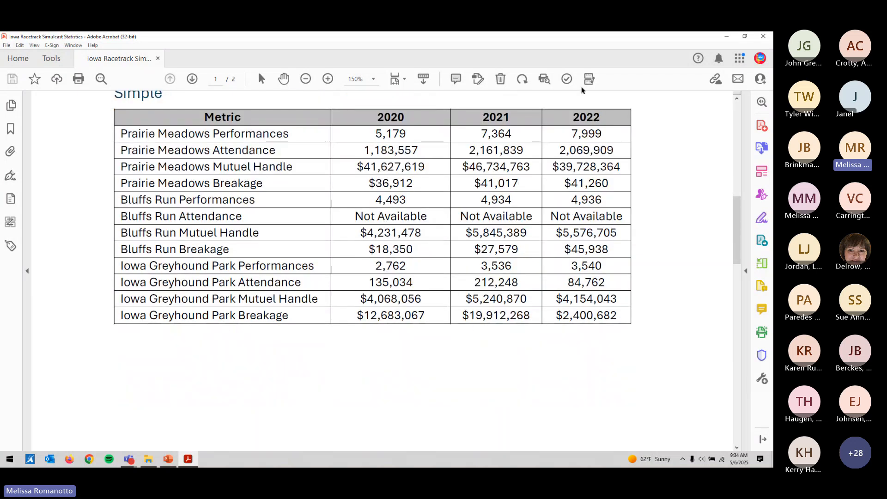
# - Reopen the "Complex, but in a different way" table on page 2 in the Table Editor to check its cell types
pyautogui.click(589, 79)
pyautogui.click(479, 87)
pyautogui.scroll(-10, 418, 212)
pyautogui.scroll(2, 461, 175)
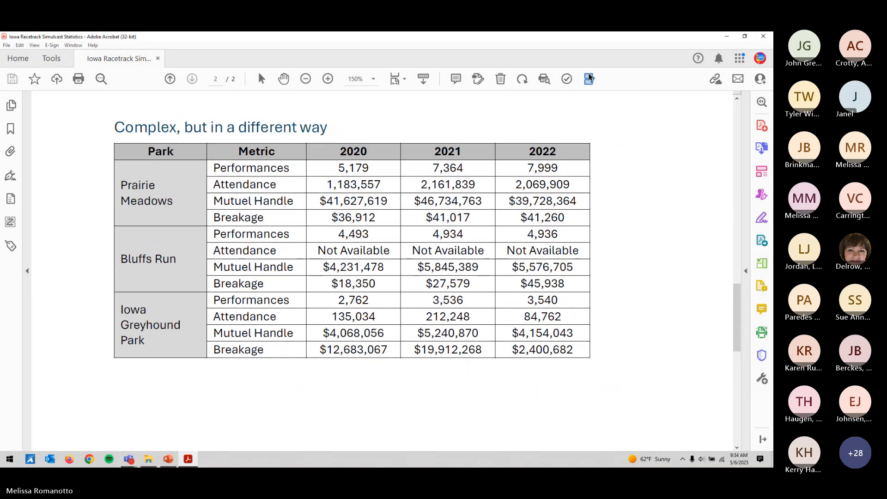
pyautogui.click(589, 79)
pyautogui.rightClick(203, 212)
pyautogui.click(250, 301)
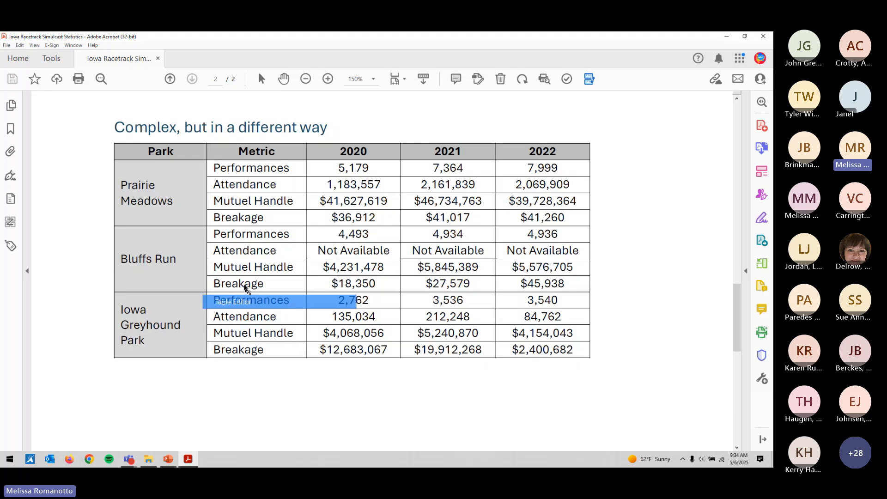
pyautogui.rightClick(181, 169)
pyautogui.click(167, 171)
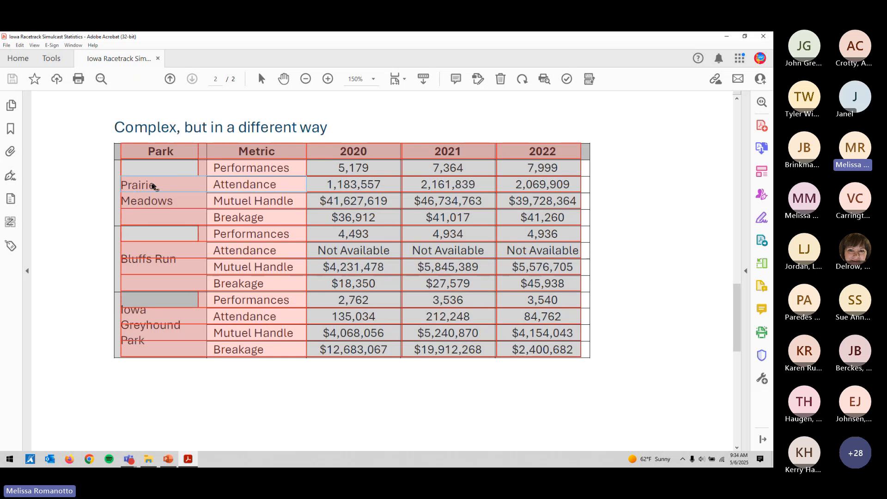
# - Examine the accessibility tags of the last table's second row, checking the Prairie Meadows and Performances cells
pyautogui.click(10, 245)
pyautogui.click(48, 274)
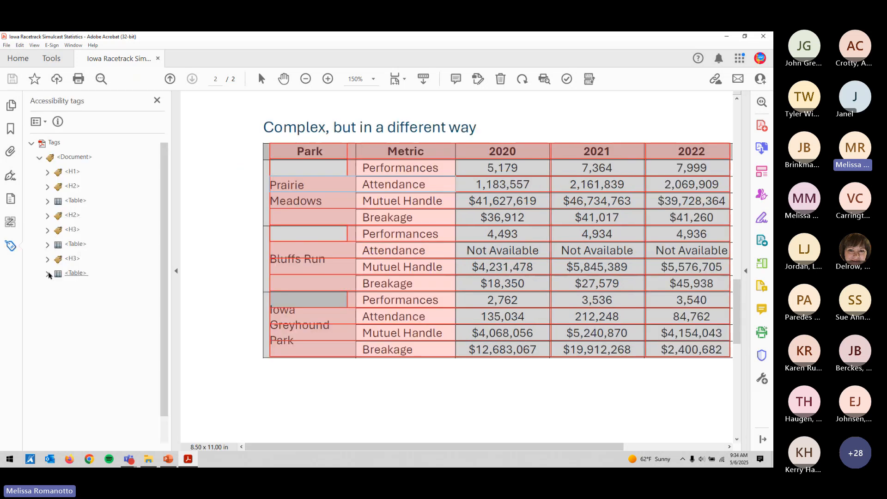
pyautogui.click(56, 266)
pyautogui.click(56, 267)
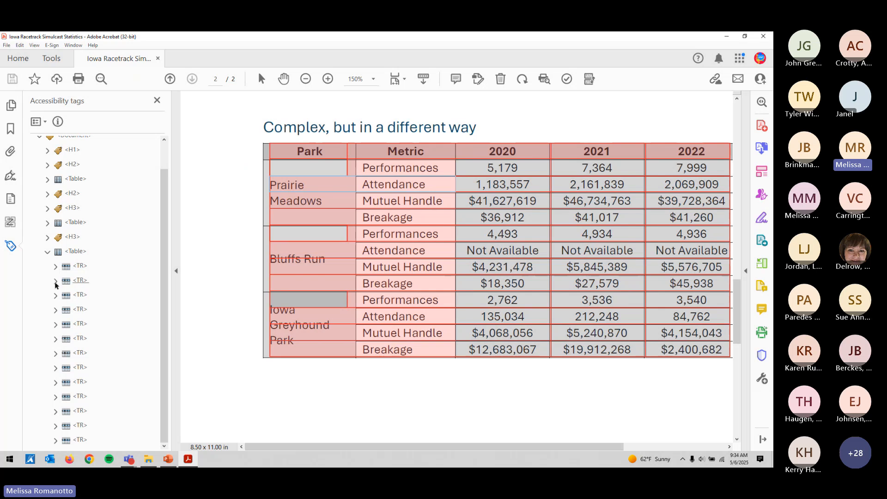
pyautogui.click(56, 280)
pyautogui.scroll(-2, 90, 250)
pyautogui.click(89, 237)
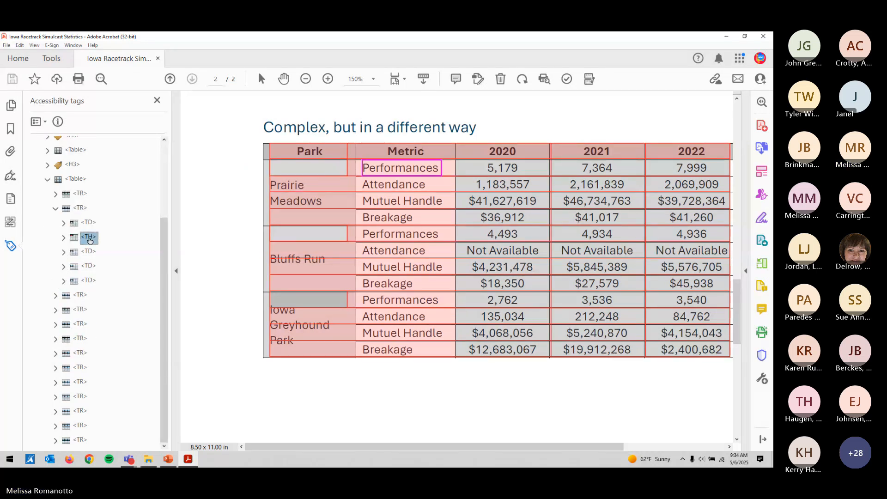
pyautogui.click(91, 224)
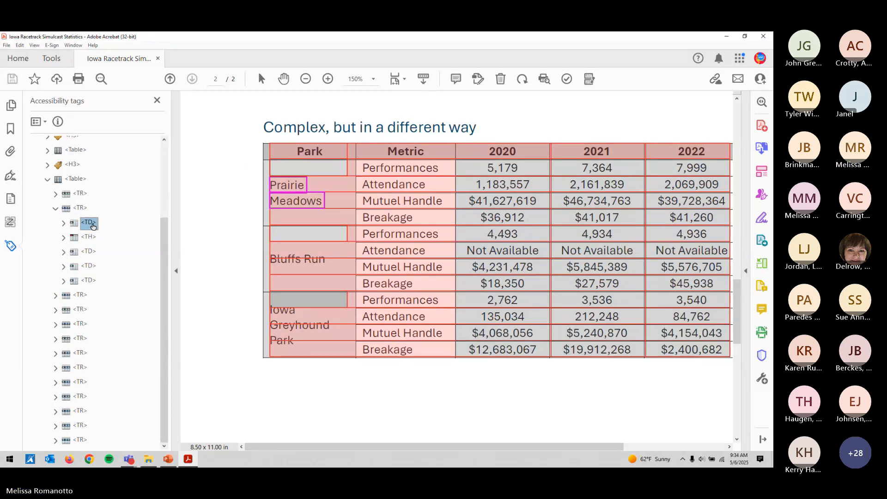
# - Try to set the row span of the Prairie Meadows header cell to 4
pyautogui.rightClick(295, 188)
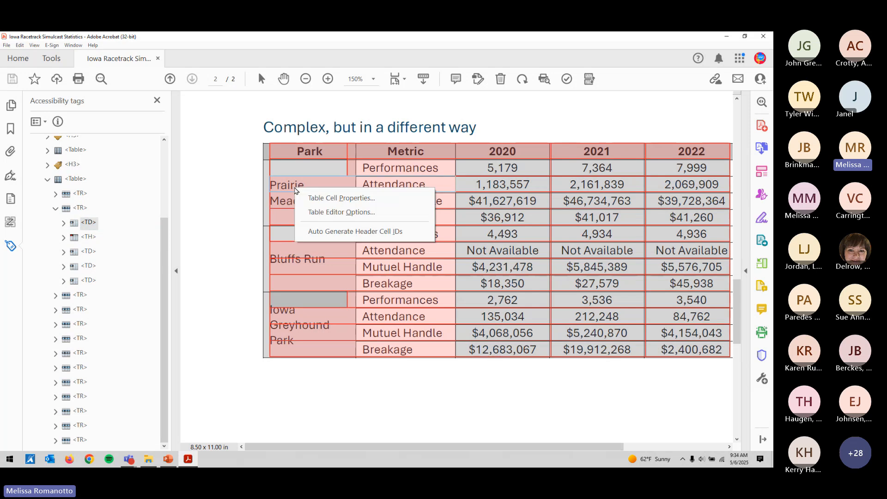
pyautogui.rightClick(88, 225)
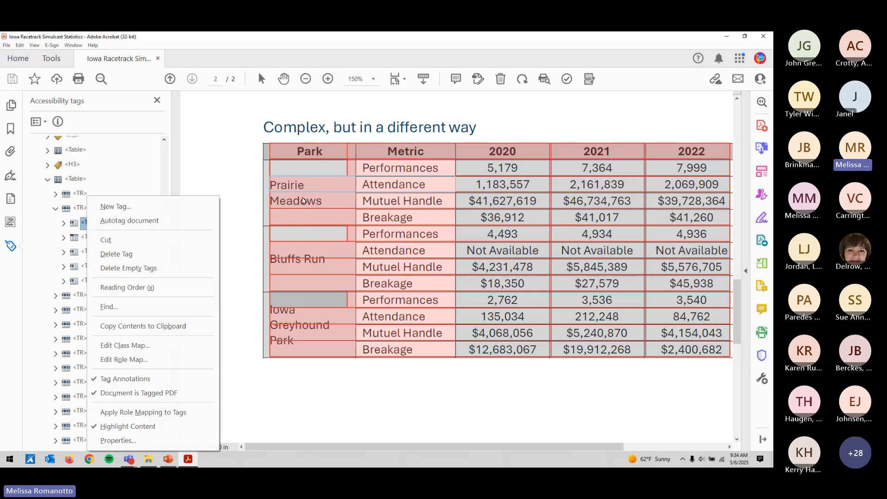
pyautogui.click(303, 200)
pyautogui.rightClick(302, 184)
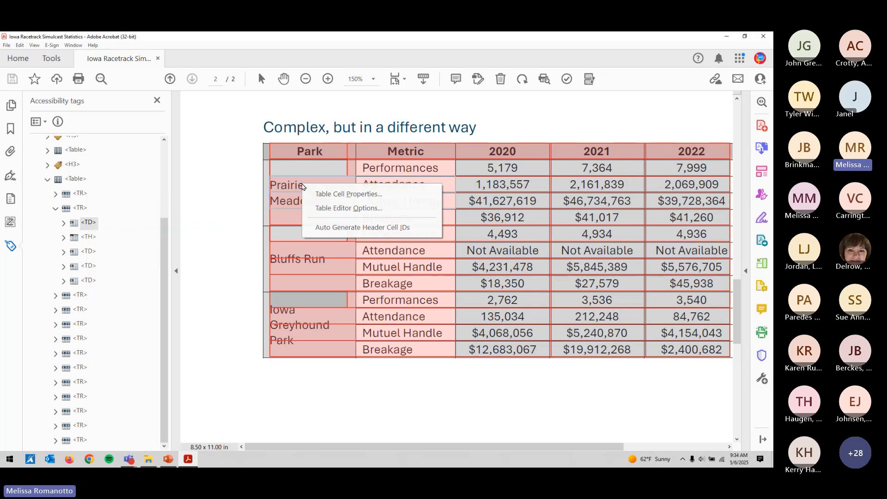
pyautogui.click(342, 194)
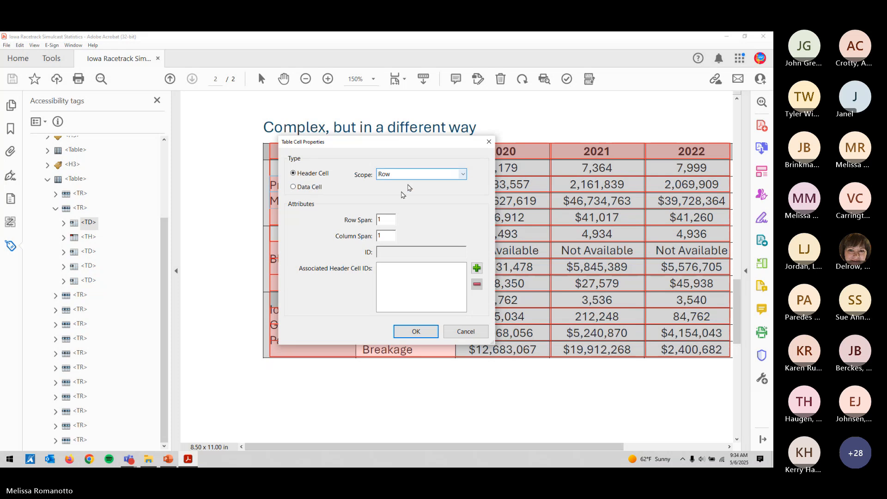
pyautogui.moveTo(381, 236); pyautogui.dragTo(355, 240)
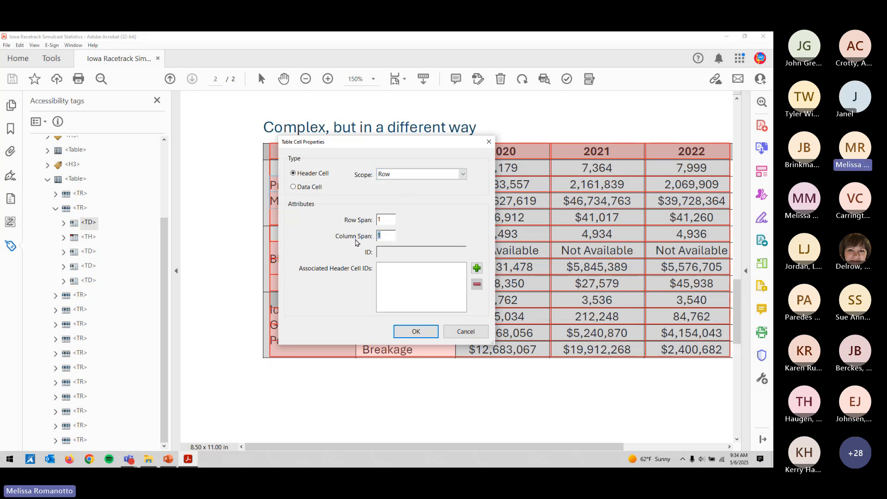
pyautogui.doubleClick(390, 220)
pyautogui.write('4')
pyautogui.click(416, 331)
pyautogui.click(439, 265)
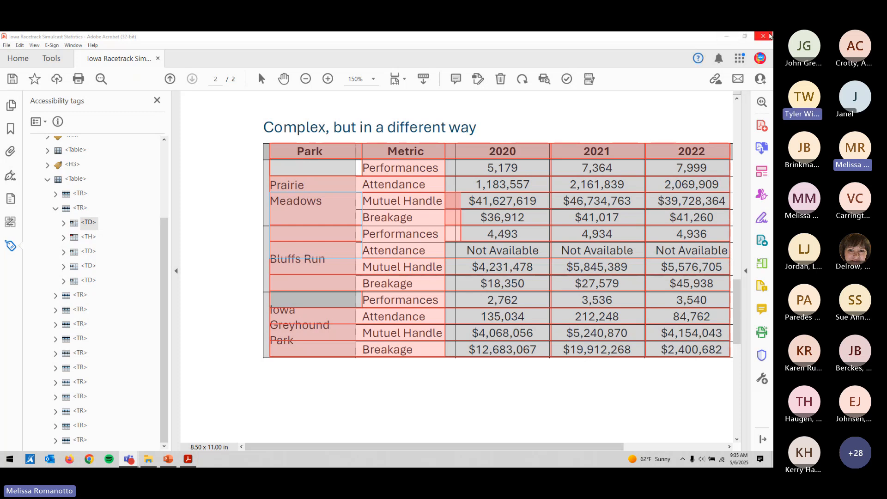
# - Discard the unsaved span change by closing Complex Tables.pdf without saving, and reopen the file
pyautogui.click(769, 36)
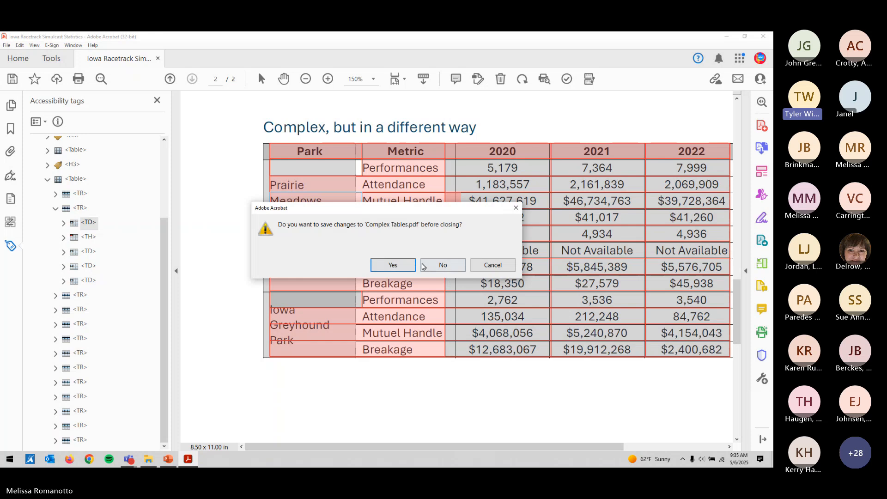
pyautogui.click(429, 269)
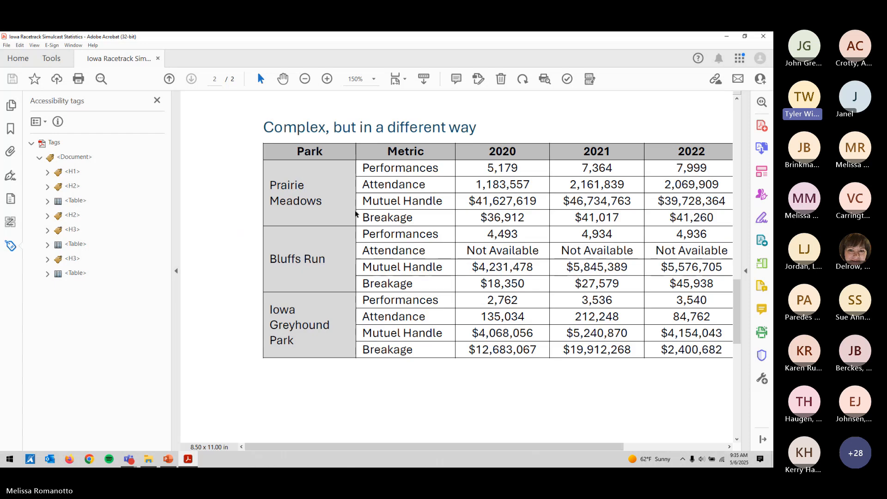
# - Close the accessibility tags view and put the document into PDF editing mode
pyautogui.moveTo(272, 446); pyautogui.dragTo(311, 447)
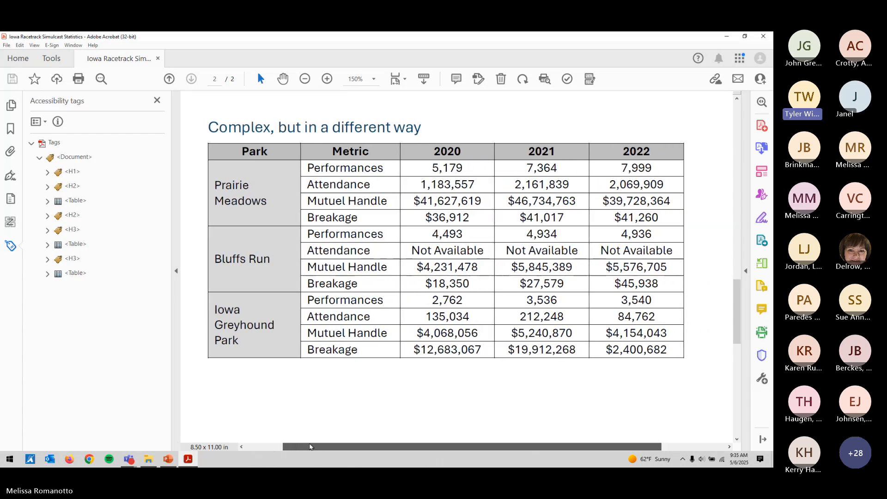
pyautogui.click(157, 101)
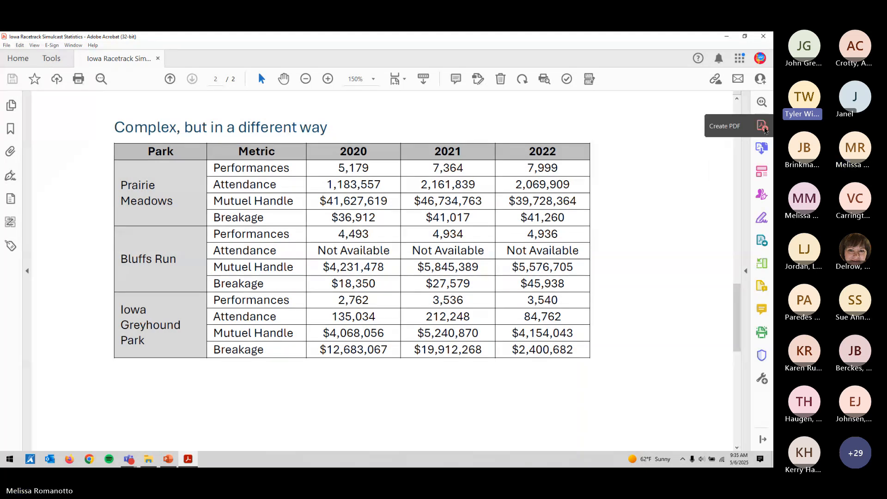
pyautogui.click(759, 178)
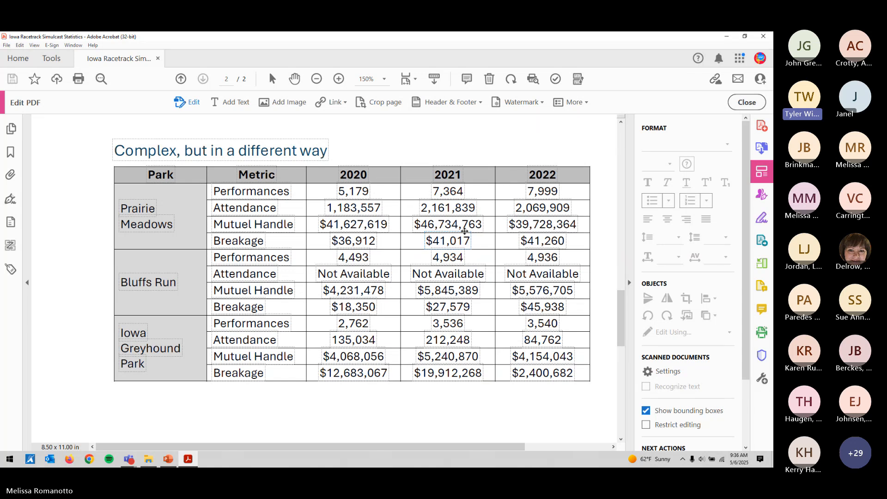
# - Try the spelling "Mutual" in the Prairie Meadows "Mutuel Handle" label of the Complex table, and restore "Mutuel"
pyautogui.scroll(10, 401, 330)
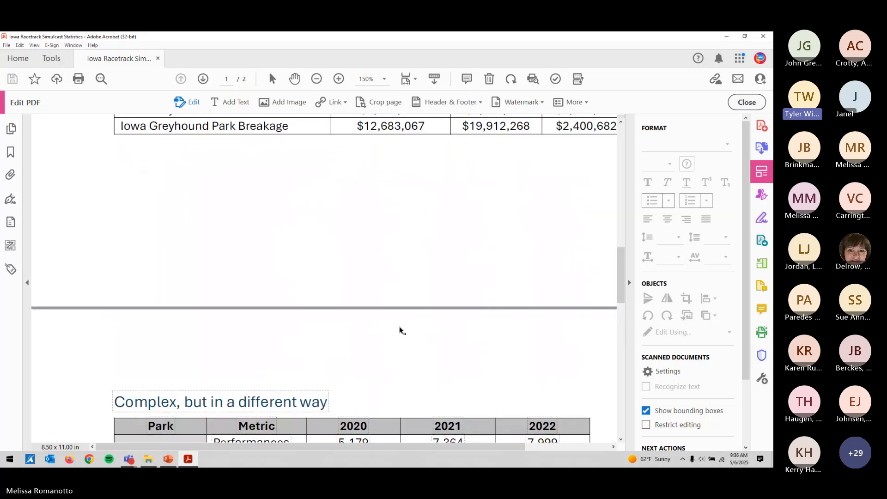
pyautogui.scroll(10, 400, 329)
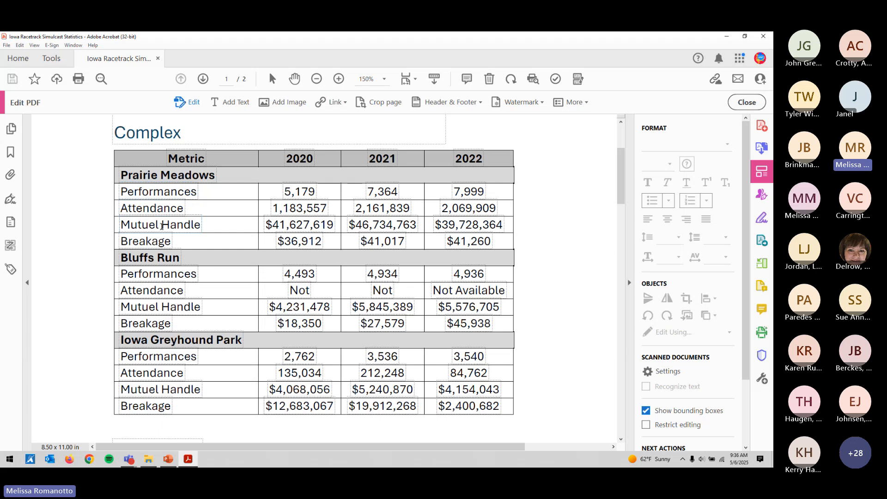
pyautogui.click(178, 205)
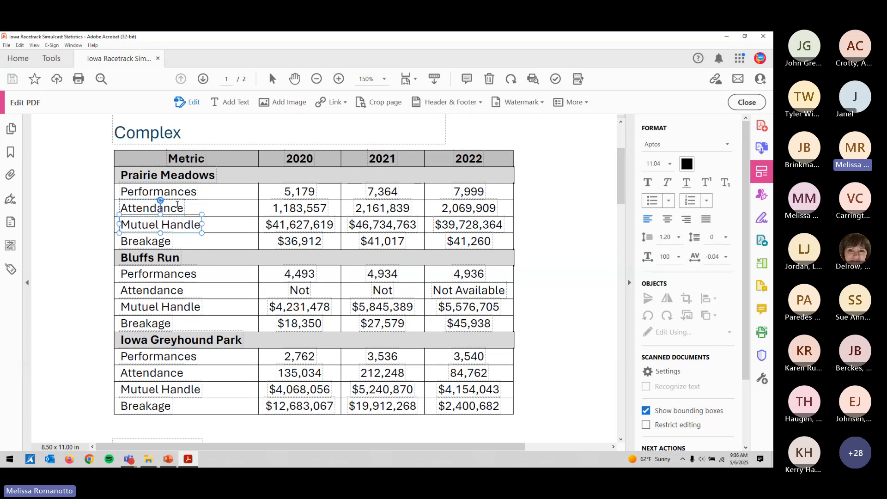
pyautogui.press('BackSpace')
pyautogui.write('a')
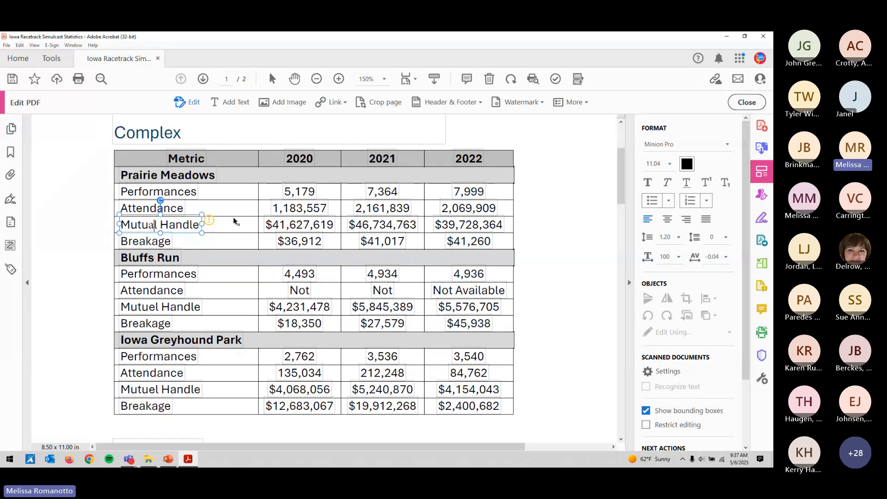
pyautogui.press('BackSpace')
pyautogui.write('e')
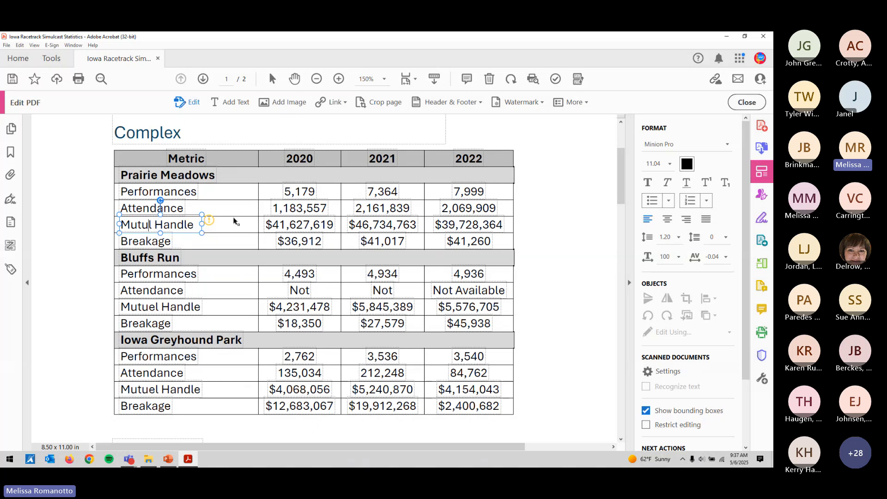
pyautogui.hotkey('shift', 'Left')
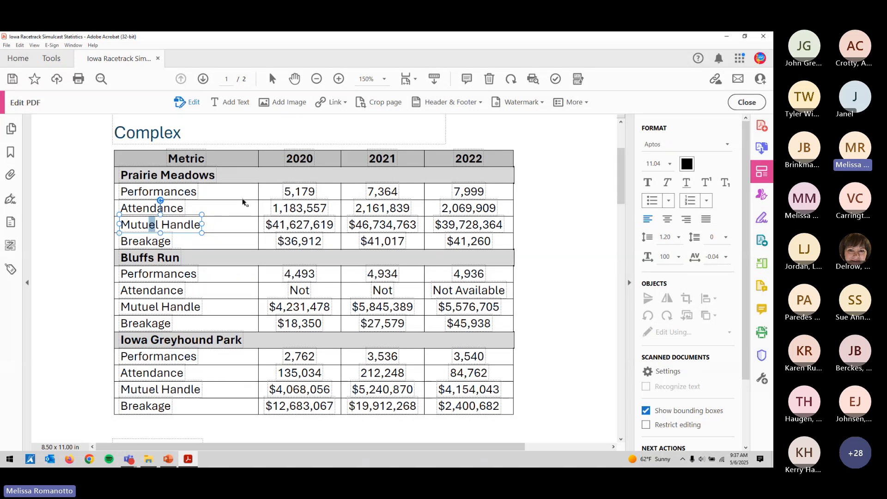
pyautogui.click(240, 211)
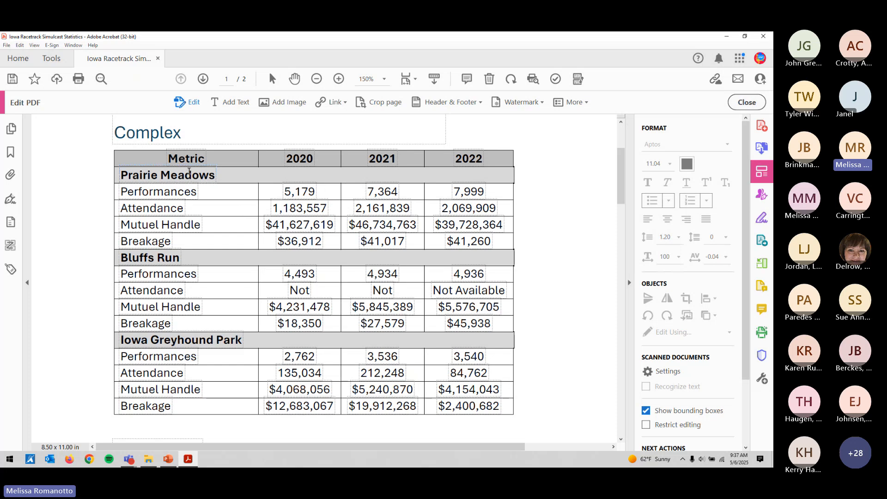
# - Select the Prairie Meadows subheading's text box in the Complex table and leave PDF editing mode
pyautogui.click(189, 172)
pyautogui.click(190, 173)
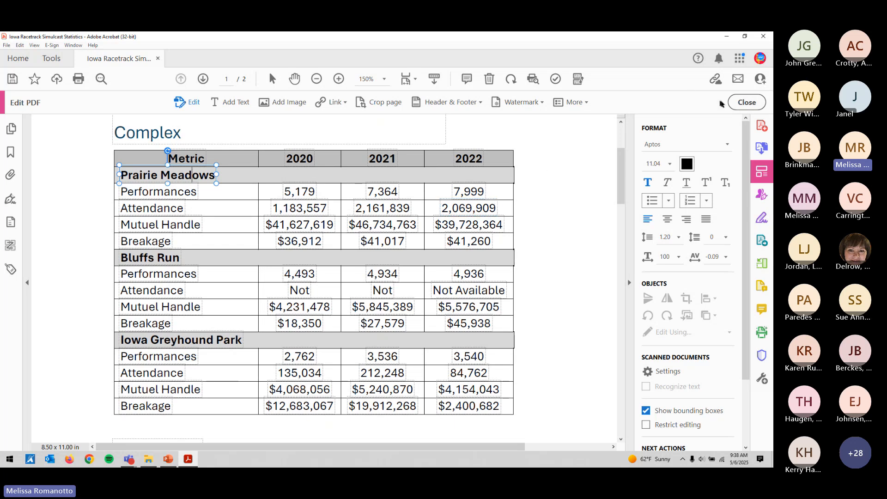
pyautogui.click(739, 105)
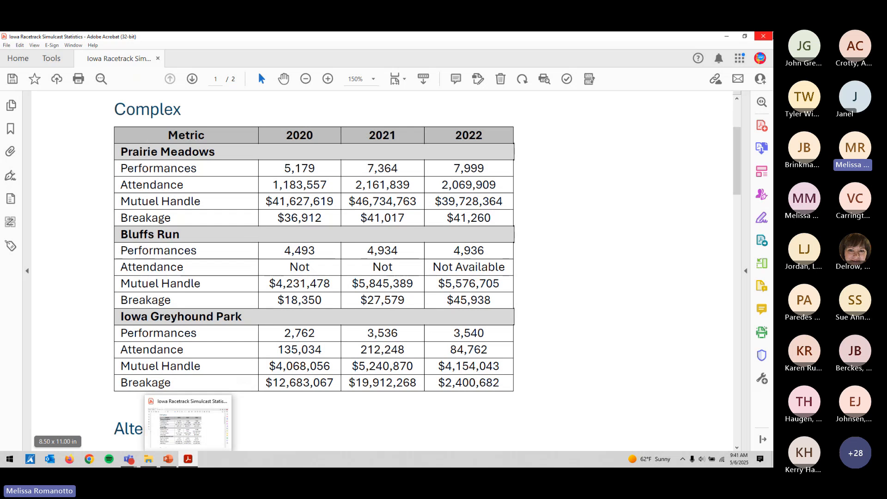
# - Switch from the PDF to the Tables folder and open Complex Tables.docx in Word
pyautogui.click(733, 43)
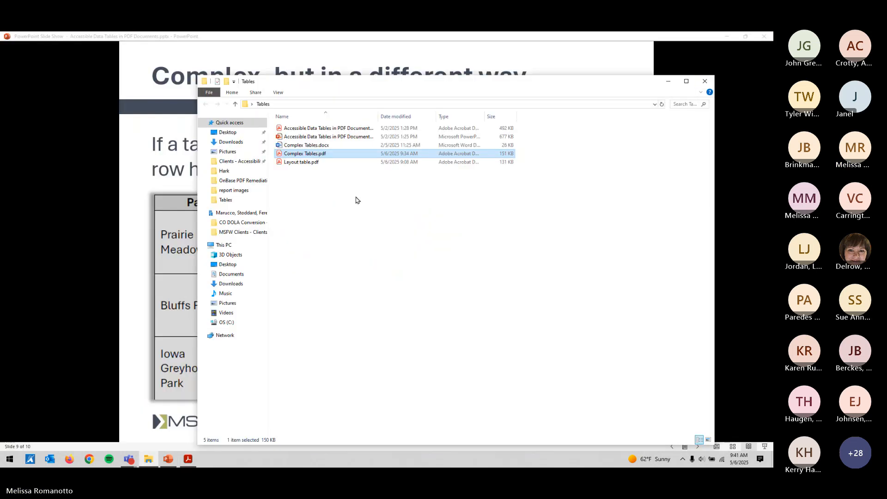
pyautogui.click(319, 148)
pyautogui.doubleClick(318, 147)
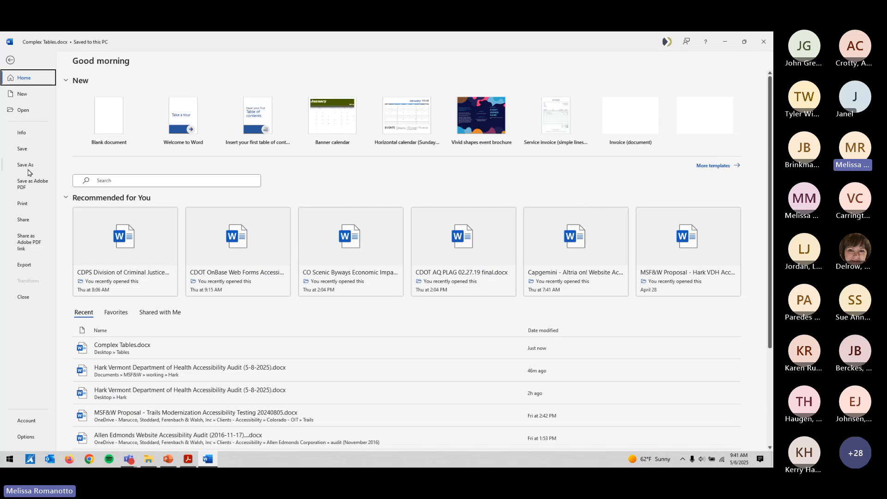
# - Save the document as Complex Tables in Web Page, Filtered format in the Tables folder, accepting the format and compatibility changes
pyautogui.click(27, 170)
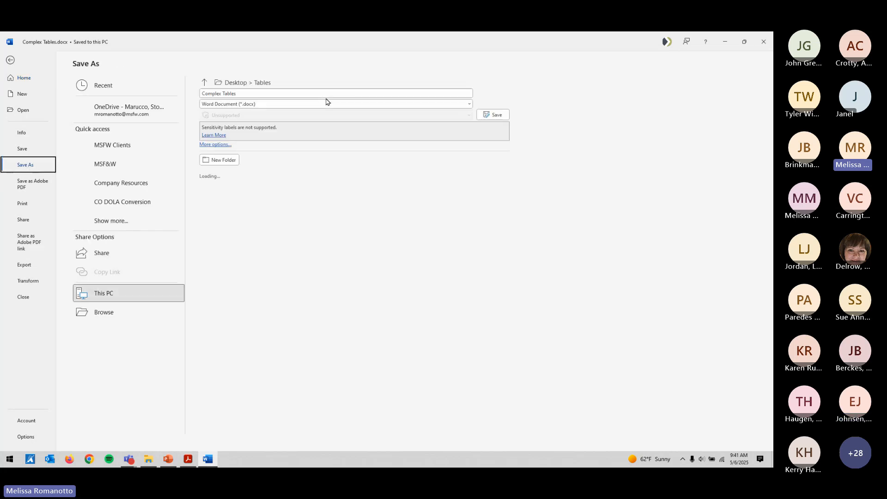
pyautogui.click(326, 103)
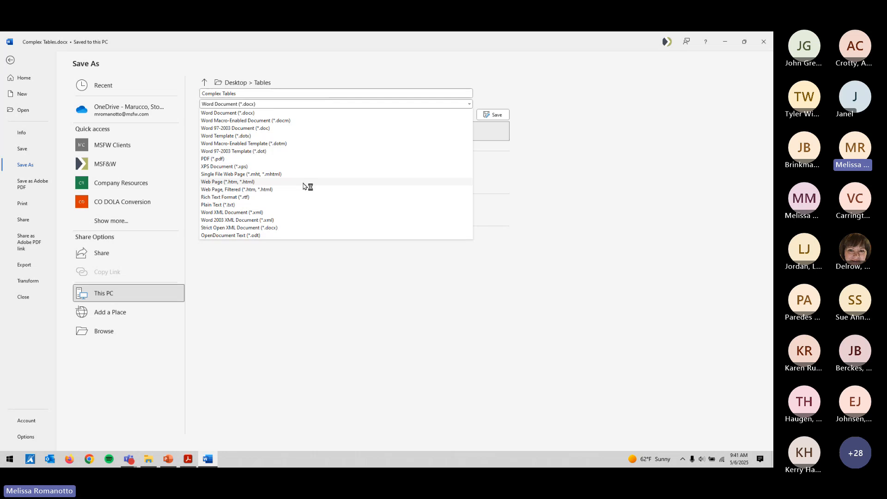
pyautogui.click(306, 189)
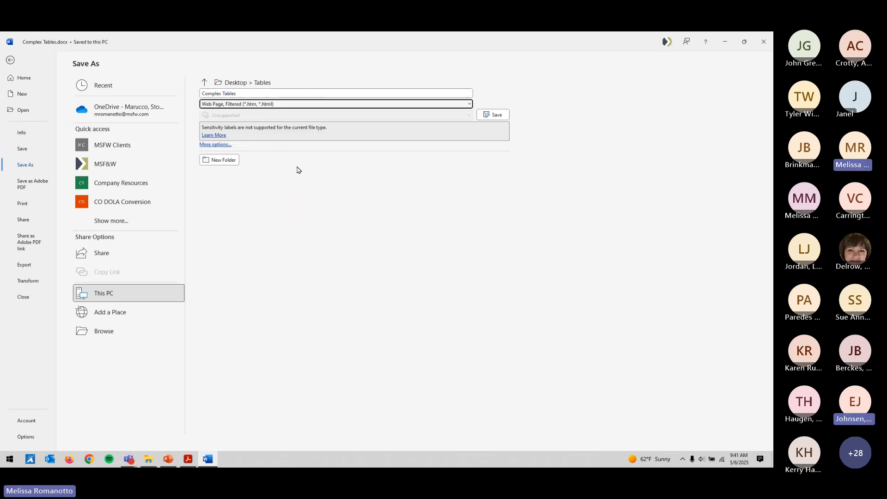
pyautogui.click(482, 115)
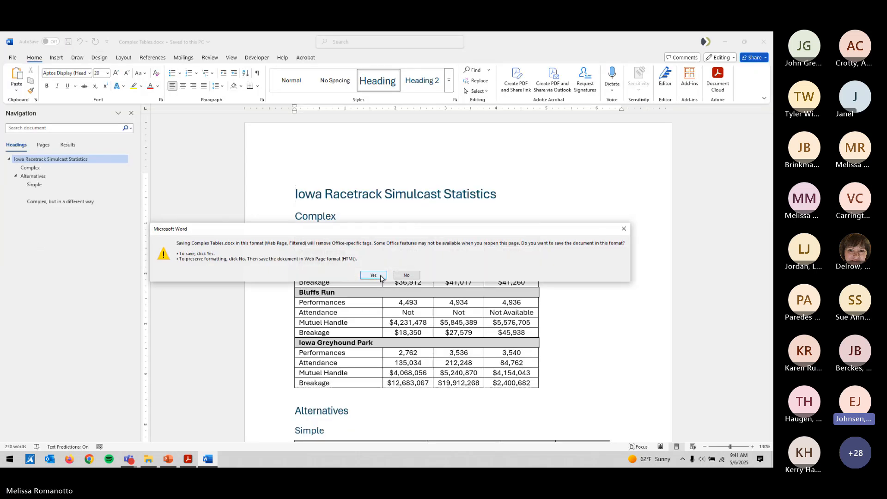
pyautogui.click(374, 275)
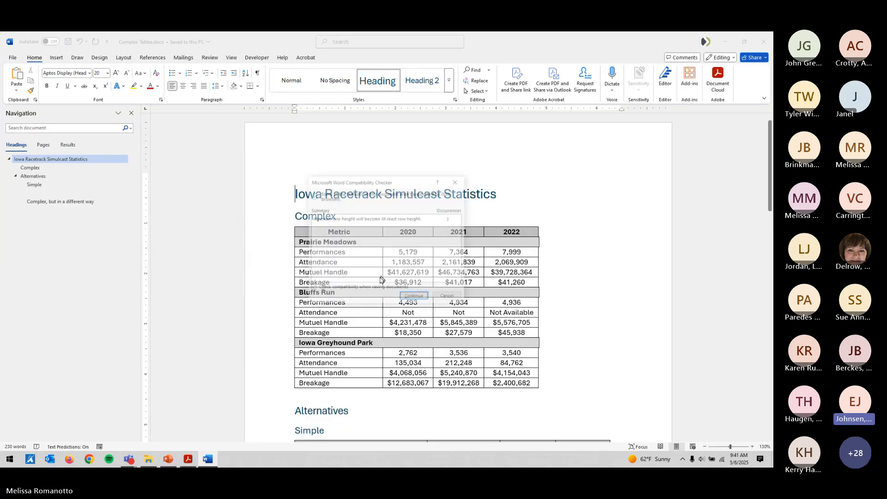
pyautogui.click(413, 298)
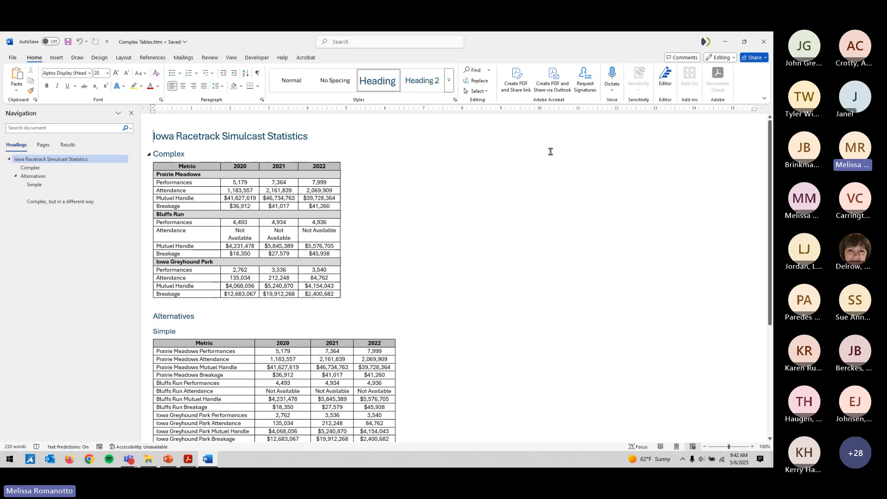
# - Switch back to the PDF in Acrobat and review the "Complex, but in a different way" table on page 2
pyautogui.click(724, 46)
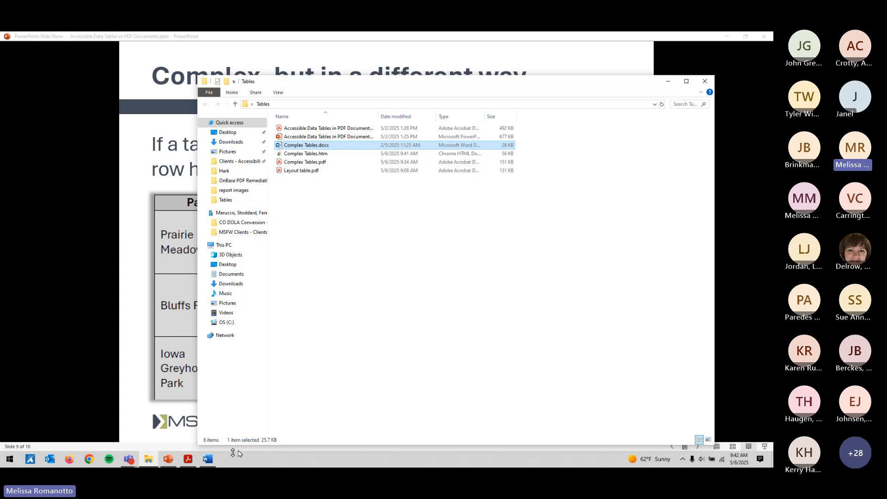
pyautogui.click(189, 459)
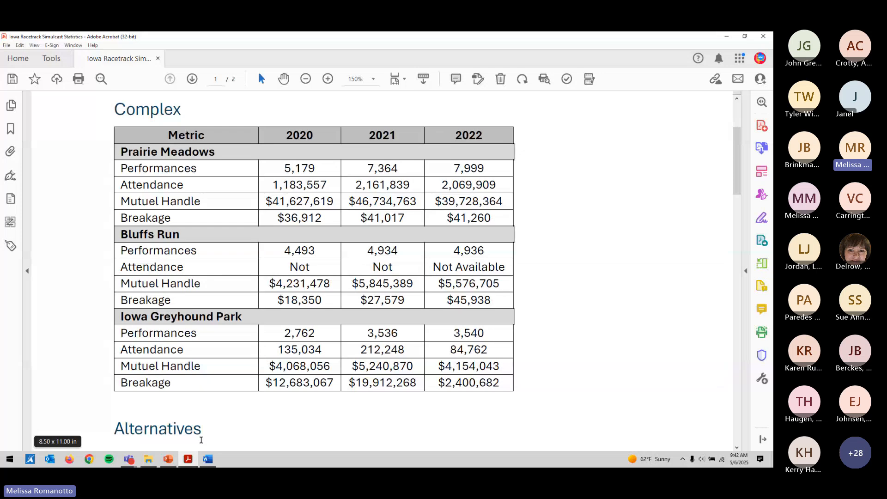
pyautogui.scroll(-8, 257, 358)
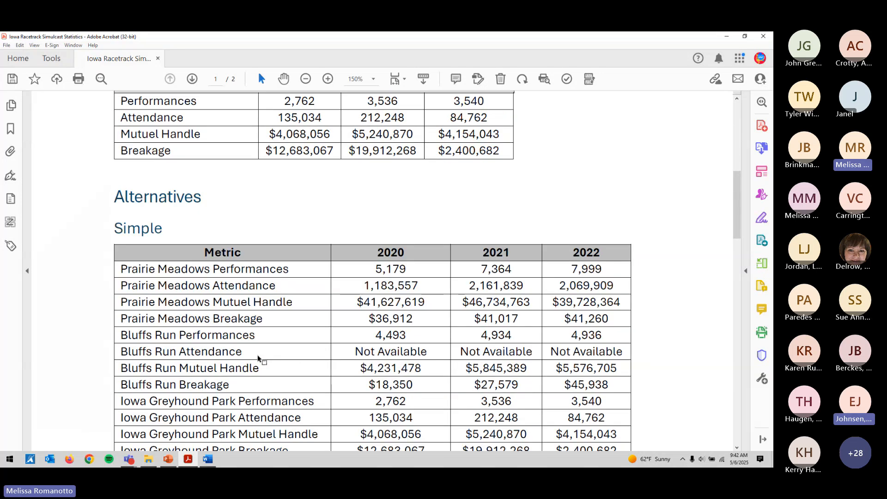
pyautogui.scroll(-6, 258, 356)
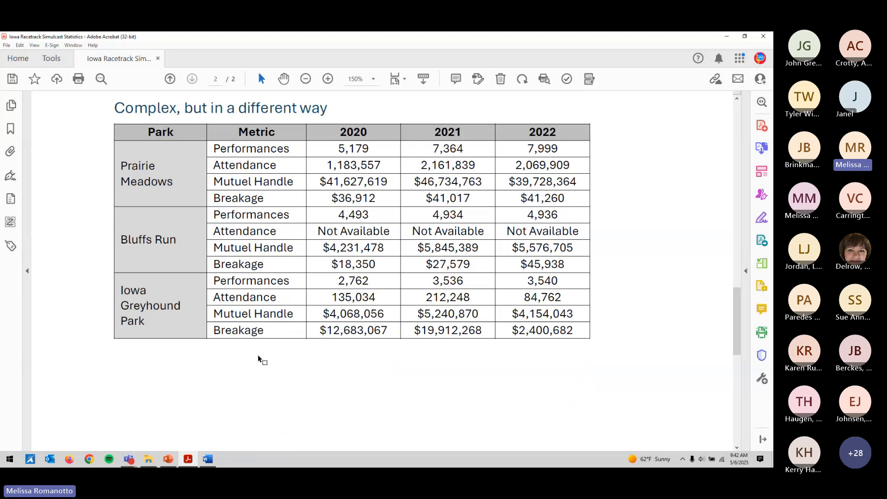
pyautogui.scroll(2, 259, 359)
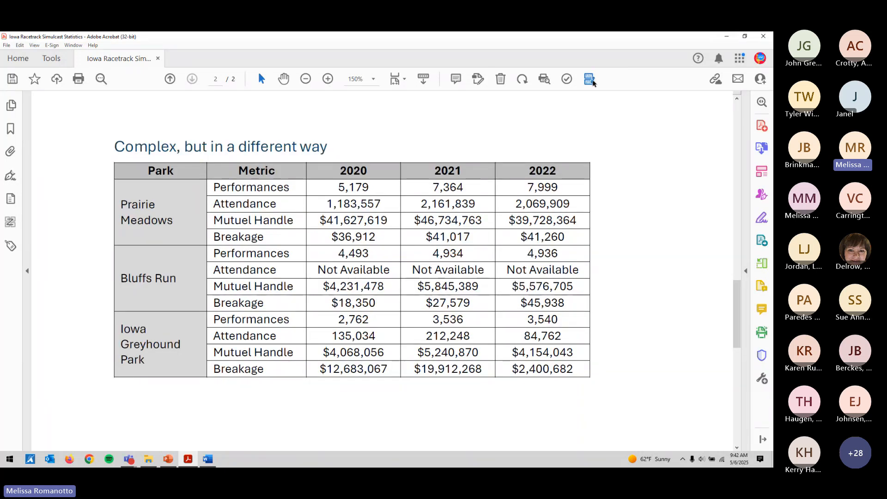
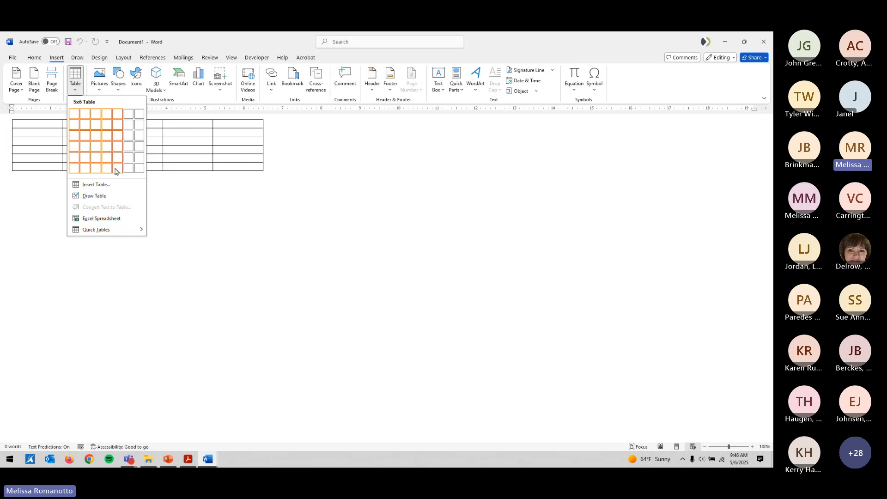
# - Insert a table of five columns and six rows in the blank Word document, and add four columns on its right side
pyautogui.click(117, 170)
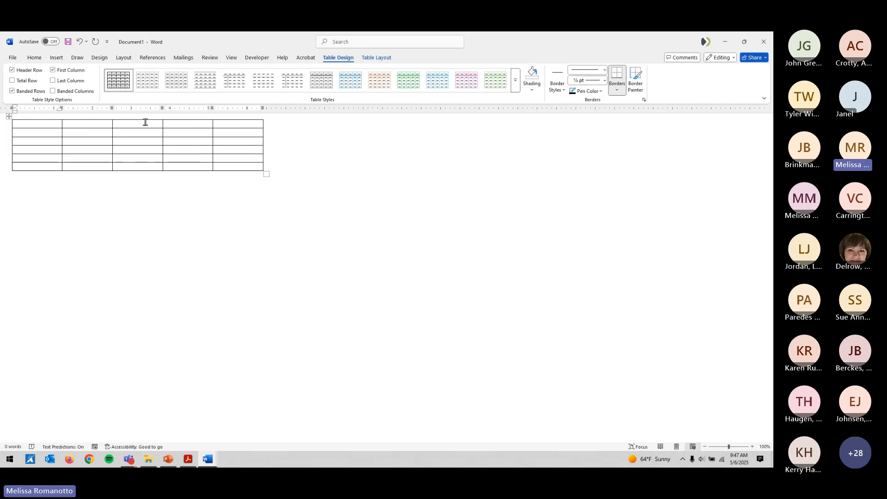
pyautogui.rightClick(256, 153)
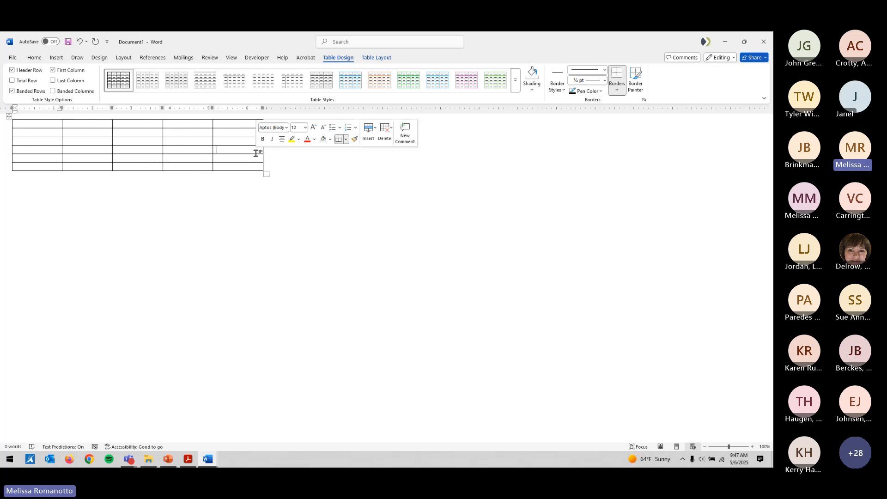
pyautogui.moveTo(296, 256)
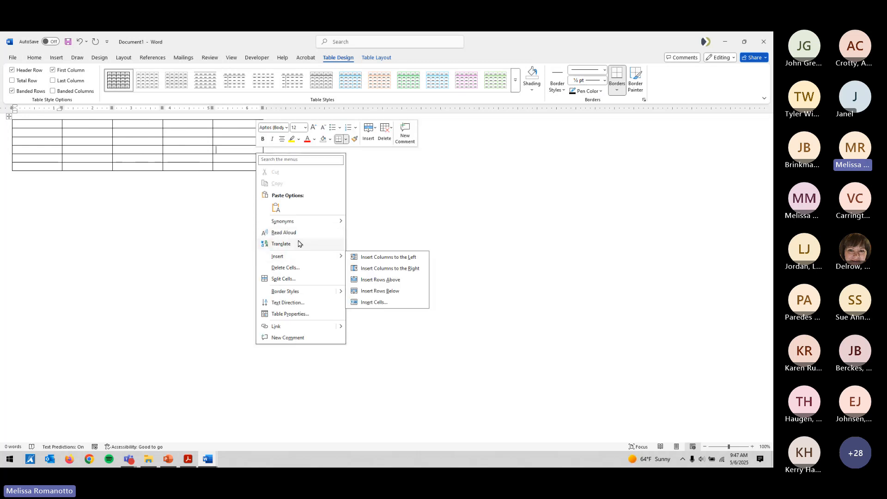
pyautogui.click(389, 269)
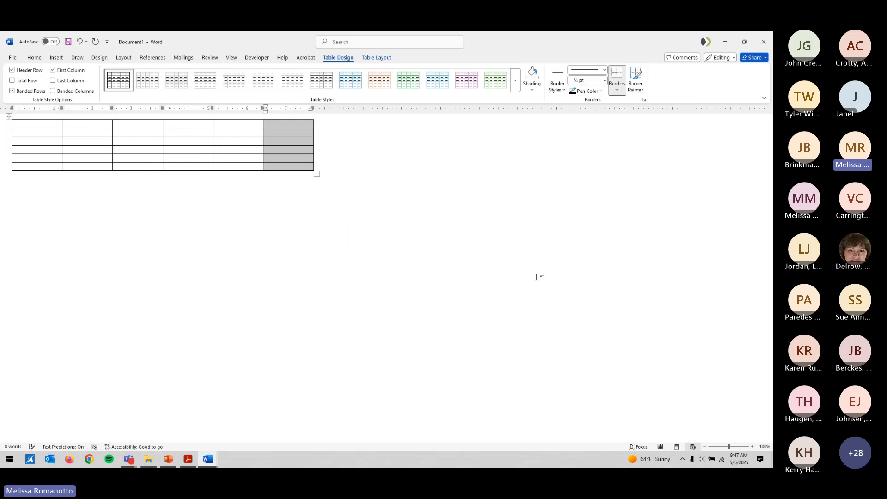
pyautogui.press('F4')
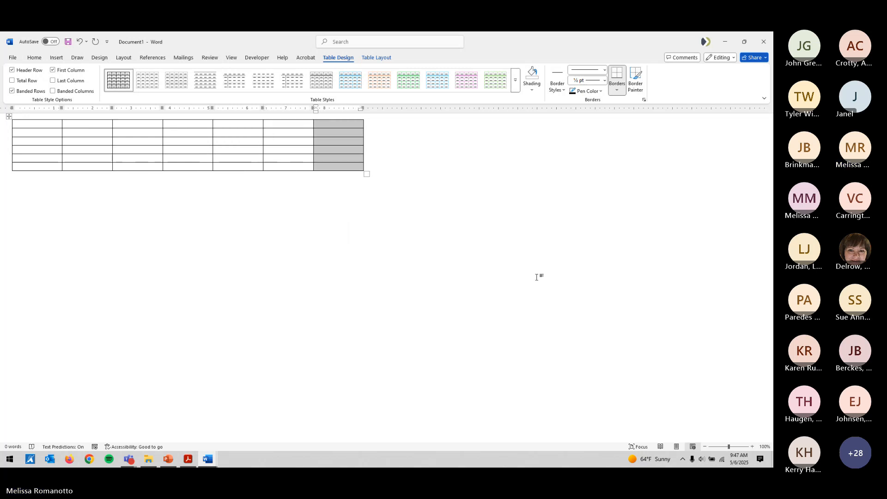
pyautogui.press('F4')
pyautogui.press('F4')
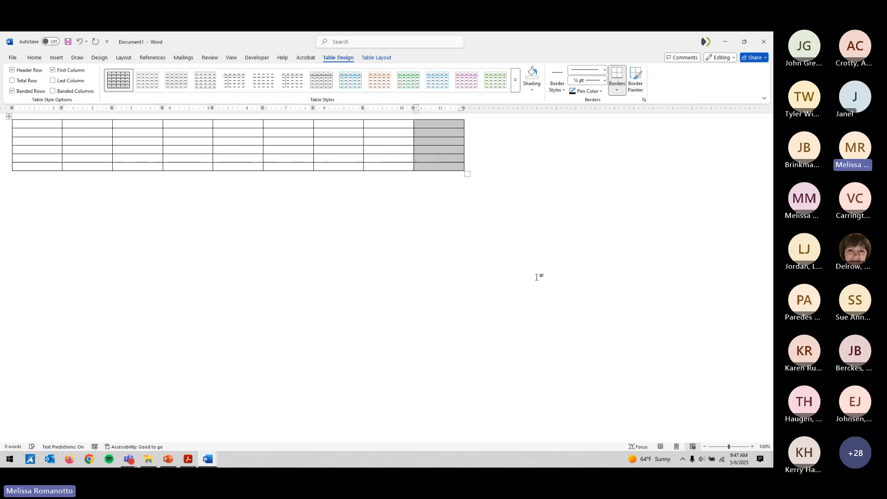
# - Enter 2023 in the second column of the first row, and Q1, Q2, Q3 and Q4 across the row beneath, starting below 2023
pyautogui.click(109, 123)
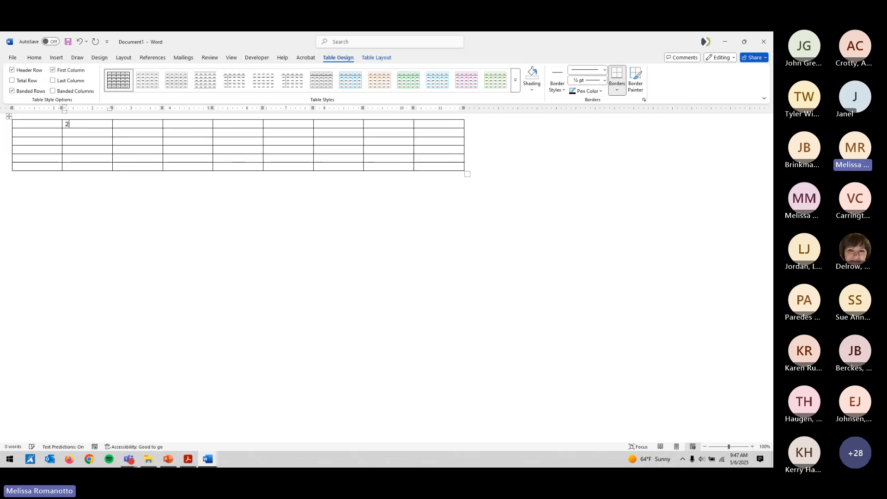
pyautogui.write('2023')
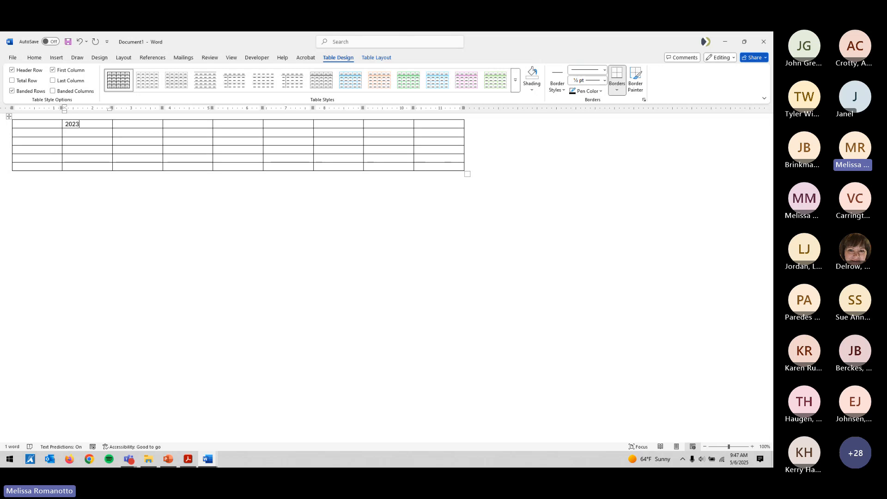
pyautogui.press('Down')
pyautogui.write('Q')
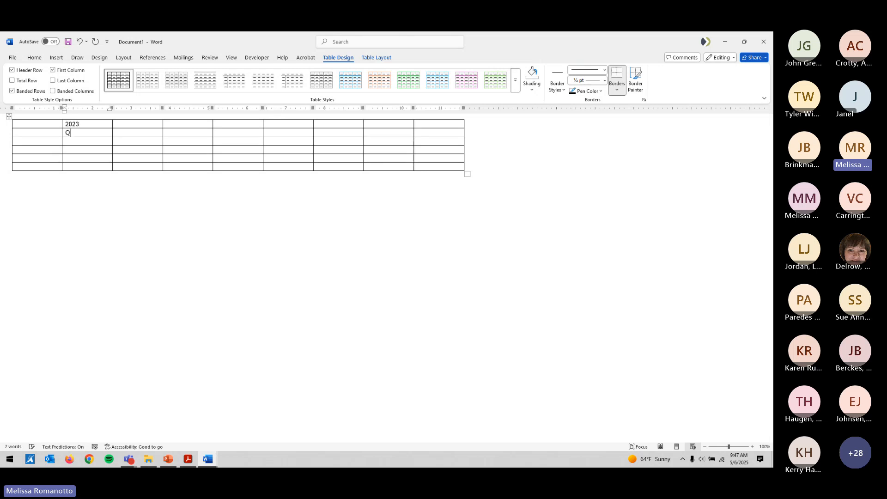
pyautogui.write('1')
pyautogui.press('BackSpace')
pyautogui.press('Tab')
pyautogui.write('Q2')
pyautogui.press('Tab')
pyautogui.write('Q3')
pyautogui.press('Tab')
pyautogui.write('Q4')
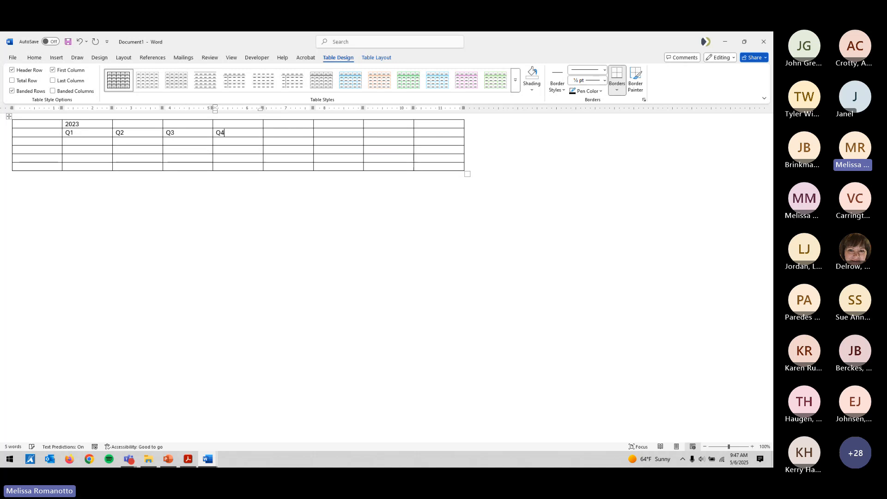
# - Enter 2024 in the sixth column of the first row and copy Q1 through Q4 into the cells beneath it
pyautogui.press('Tab')
pyautogui.moveTo(232, 133); pyautogui.dragTo(139, 133)
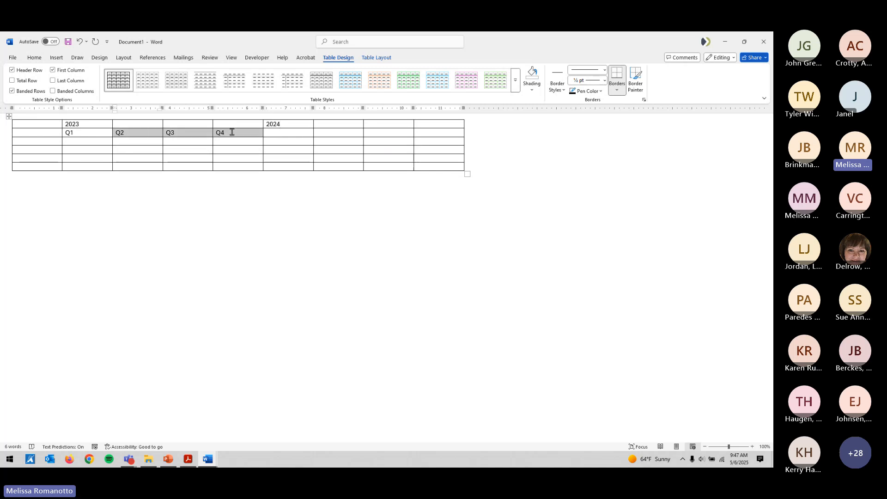
pyautogui.hotkey('shift', 'Left')
pyautogui.hotkey('ctrl', 'c')
pyautogui.press('Right')
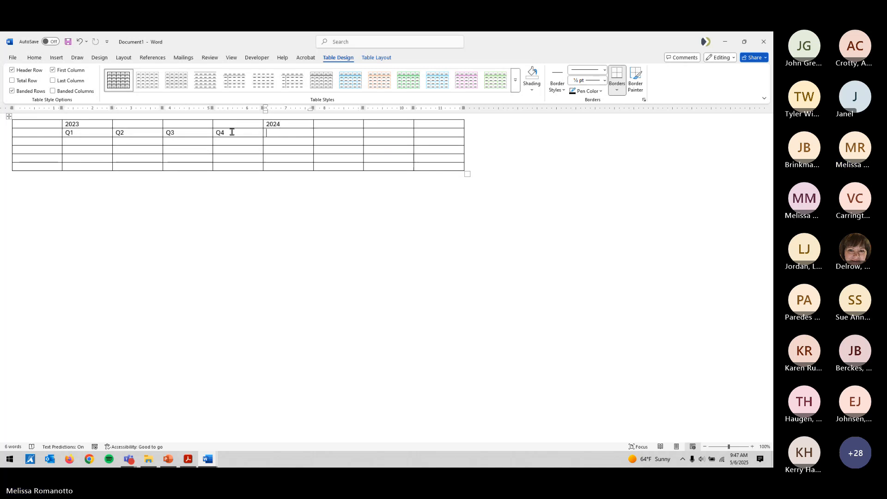
pyautogui.hotkey('ctrl', 'v')
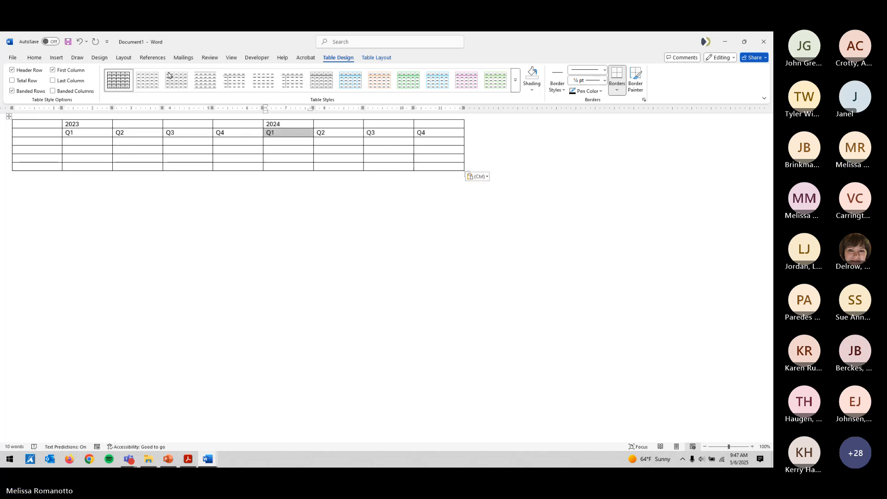
# - Try to insert columns before the table's first column with the whole second row selected, and undo the insertion
pyautogui.rightClick(39, 131)
pyautogui.click(8, 134)
pyautogui.rightClick(34, 134)
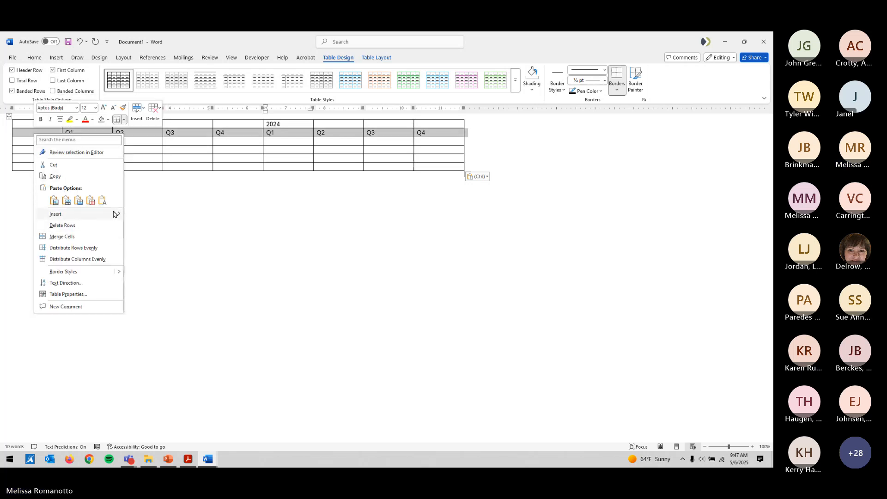
pyautogui.moveTo(115, 214)
pyautogui.click(146, 226)
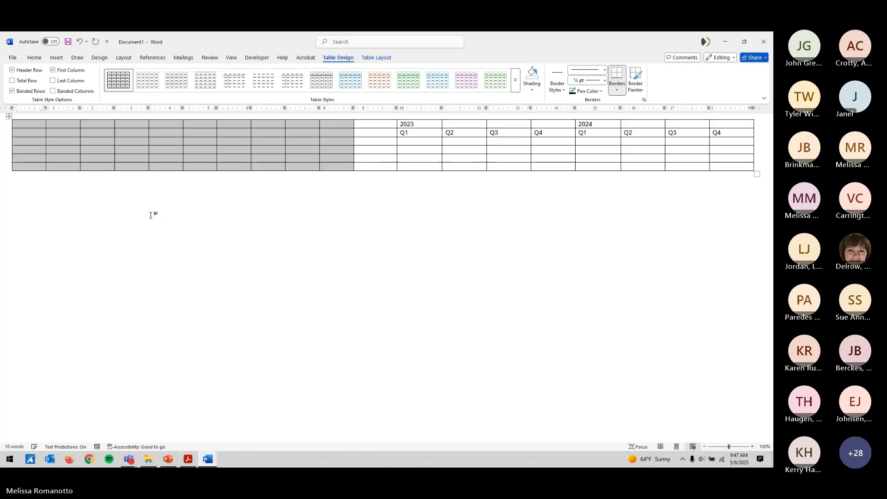
pyautogui.hotkey('ctrl', 'z')
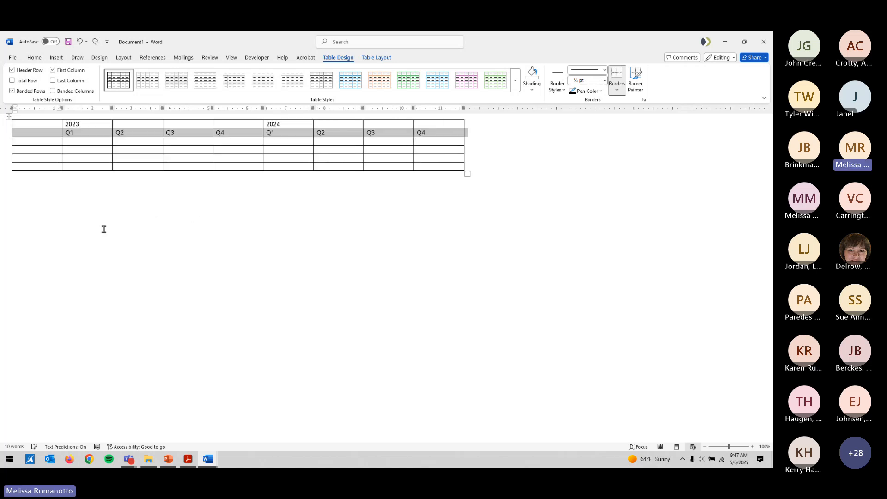
# - Insert one blank column before the table's first column
pyautogui.click(42, 153)
pyautogui.rightClick(42, 153)
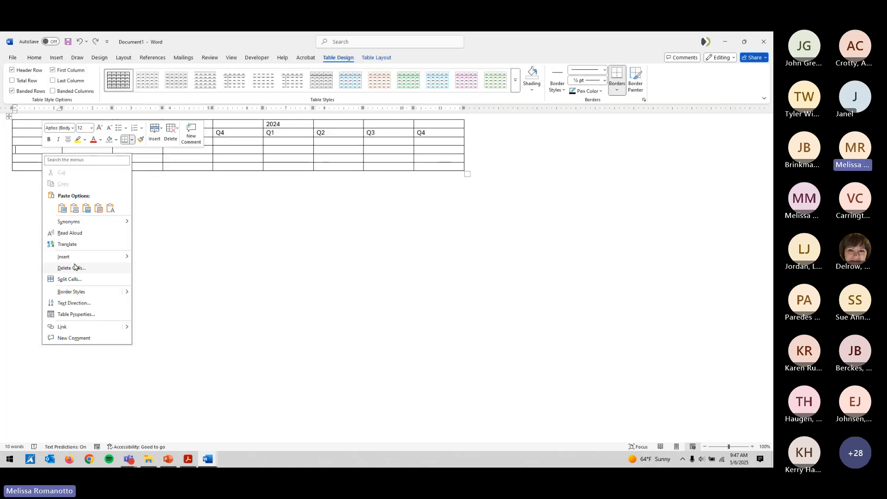
pyautogui.moveTo(78, 258)
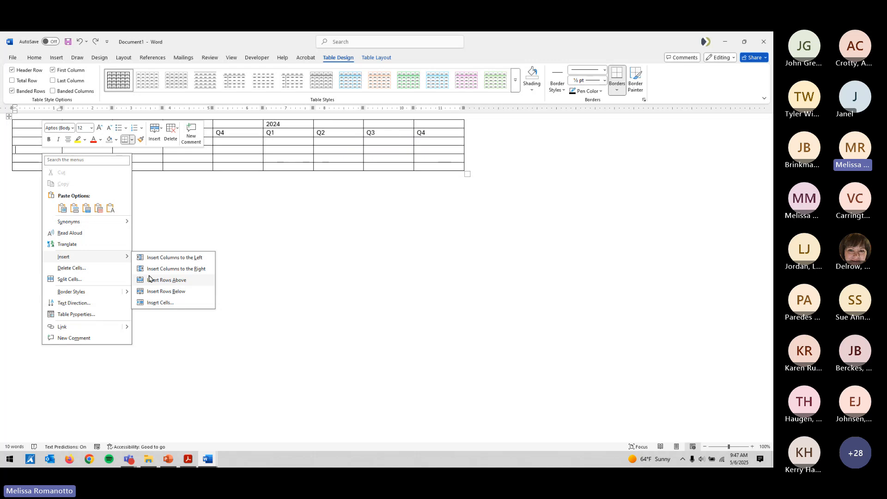
pyautogui.click(159, 258)
pyautogui.click(87, 135)
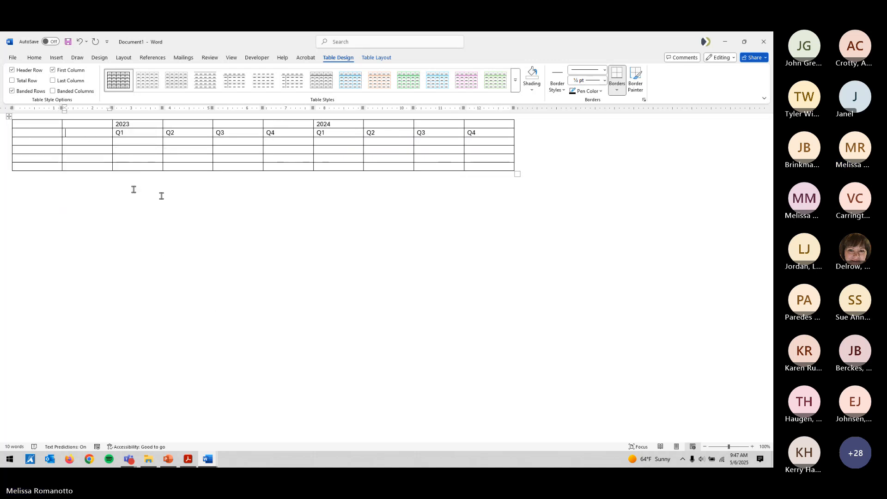
# - Enter Region A in the first column of the second row, with Office 1 and Office 2 below each other in the second column
pyautogui.click(46, 134)
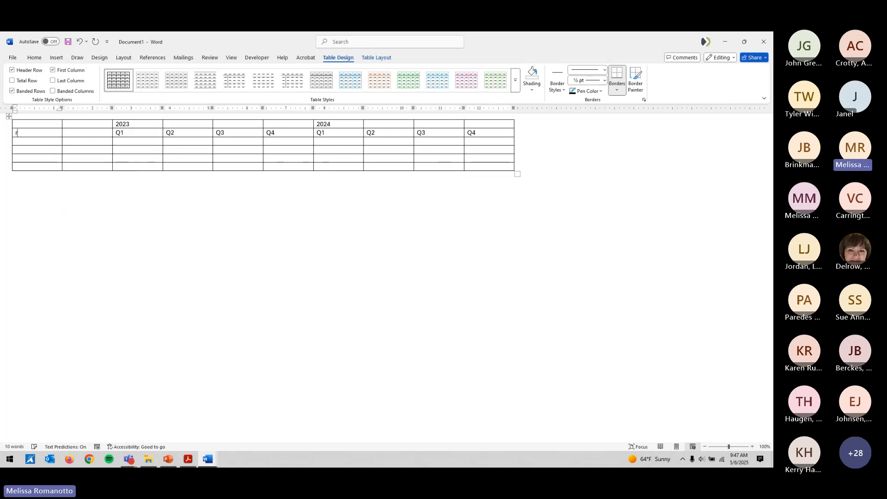
pyautogui.write('rEGI')
pyautogui.press('BackSpace')
pyautogui.press('BackSpace')
pyautogui.press('BackSpace')
pyautogui.press('BackSpace')
pyautogui.write('Rgion')
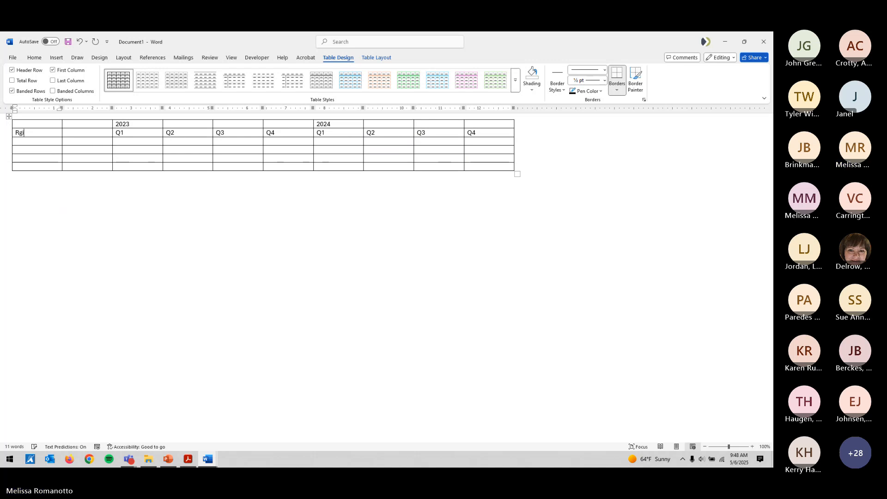
pyautogui.write('on A')
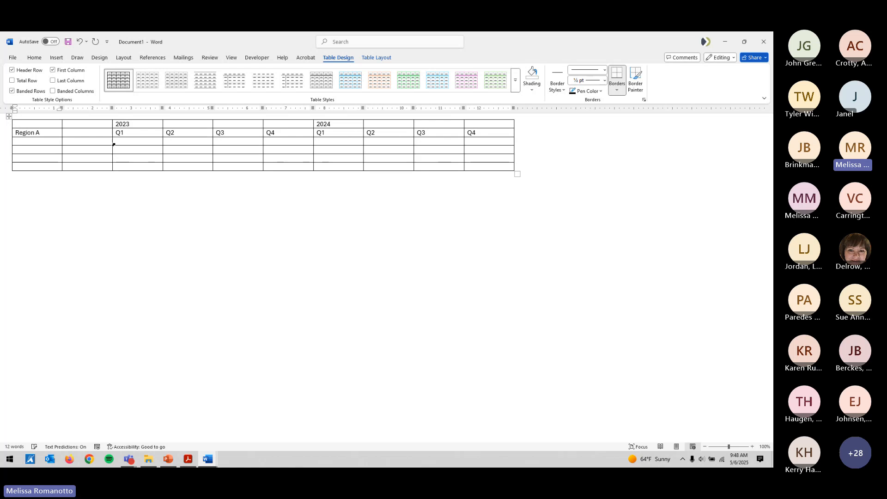
pyautogui.press('Tab')
pyautogui.write('Office')
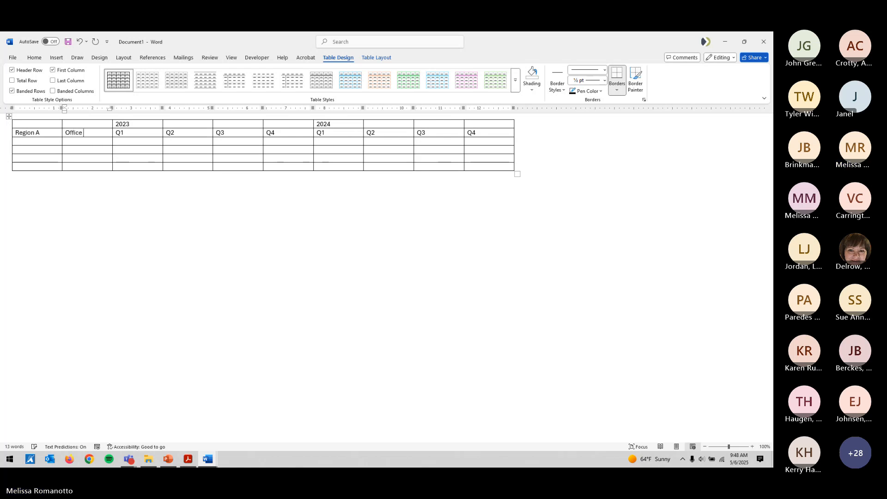
pyautogui.write(' 12')
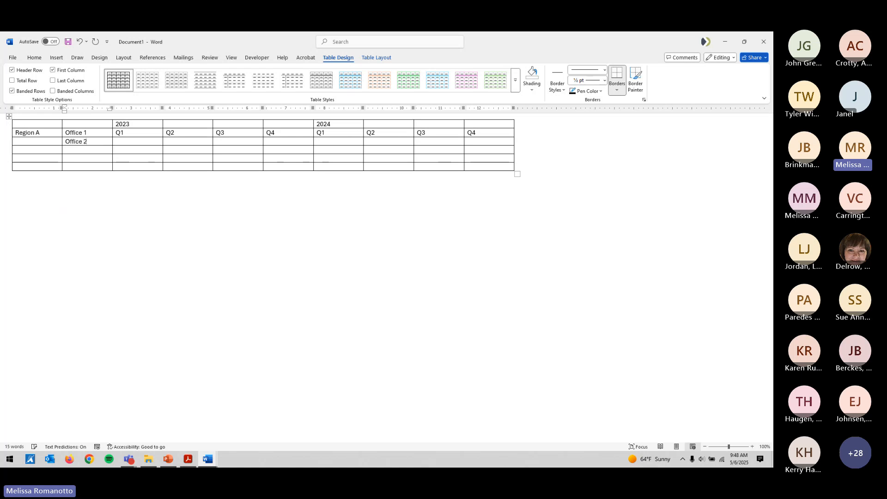
# - Enter Region B in the first column of the fourth row, with Office 3, Office 4 and Office 5 beside it downward
pyautogui.click(16, 149)
pyautogui.write('Region B')
pyautogui.press('Tab')
pyautogui.write('Office')
pyautogui.write('Of')
pyautogui.write('fice')
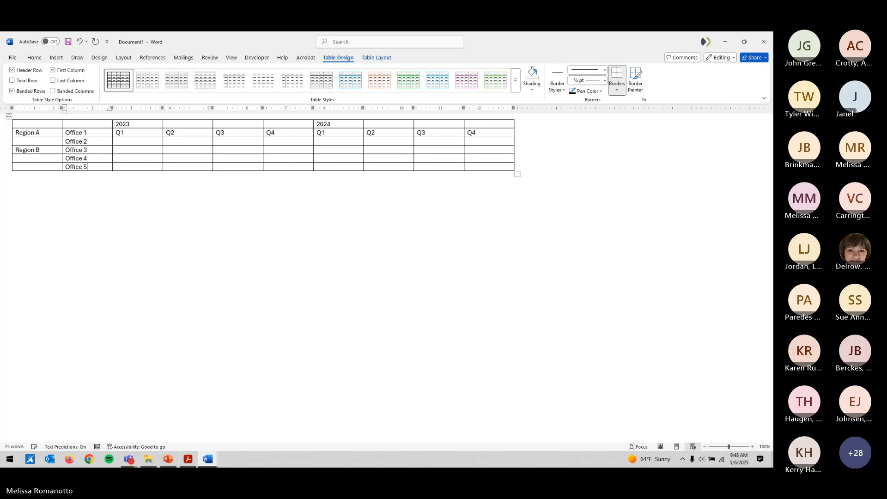
# - Fill the Office 2 row with 1, 2, 3, 4, 5, 56, 5 and 4, undoing any entries that overwrite the Region B row labels
pyautogui.click(285, 266)
pyautogui.scroll(2, 285, 265)
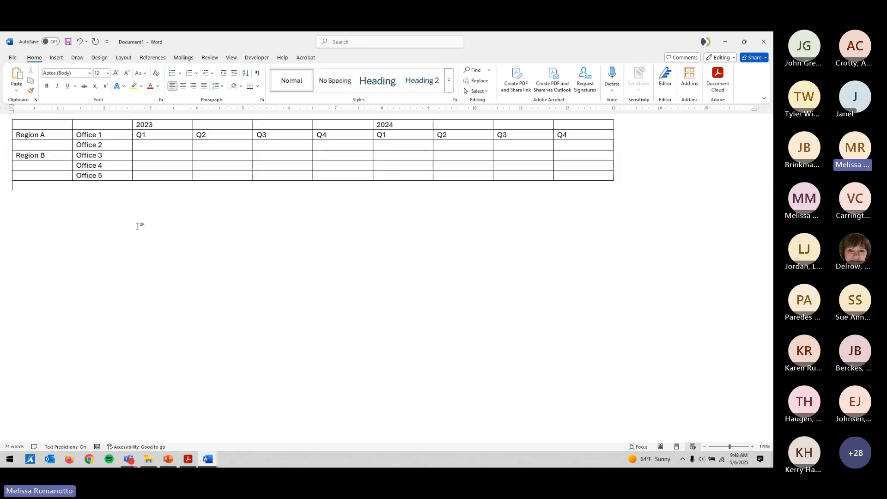
pyautogui.click(157, 147)
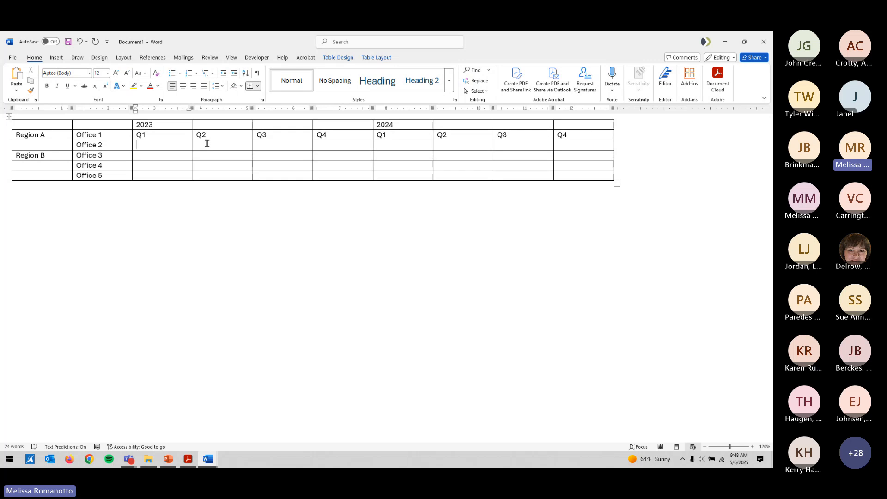
pyautogui.write('1')
pyautogui.press('Tab')
pyautogui.write('2')
pyautogui.press('Tab')
pyautogui.write('3')
pyautogui.press('Tab')
pyautogui.write('4')
pyautogui.press('Tab')
pyautogui.write('5')
pyautogui.press('Tab')
pyautogui.write('56')
pyautogui.press('Tab')
pyautogui.write('5')
pyautogui.press('Tab')
pyautogui.write('4')
pyautogui.press('Tab')
pyautogui.write('4')
pyautogui.press('Tab')
pyautogui.write('4')
pyautogui.press('Tab')
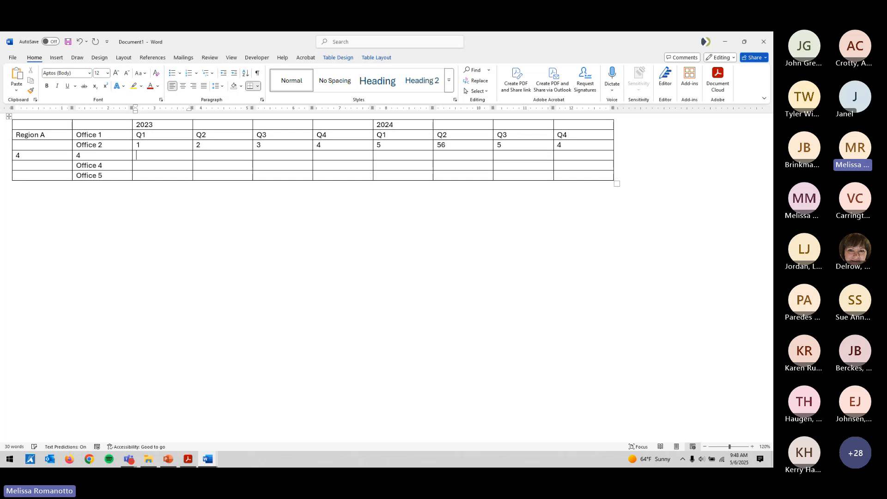
pyautogui.hotkey('ctrl', 'z')
pyautogui.hotkey('ctrl', 'z')
# - Fill all eight quarter columns of the Office 3 row with 5
pyautogui.press('Tab')
pyautogui.press('Tab')
pyautogui.write('5')
pyautogui.press('Tab')
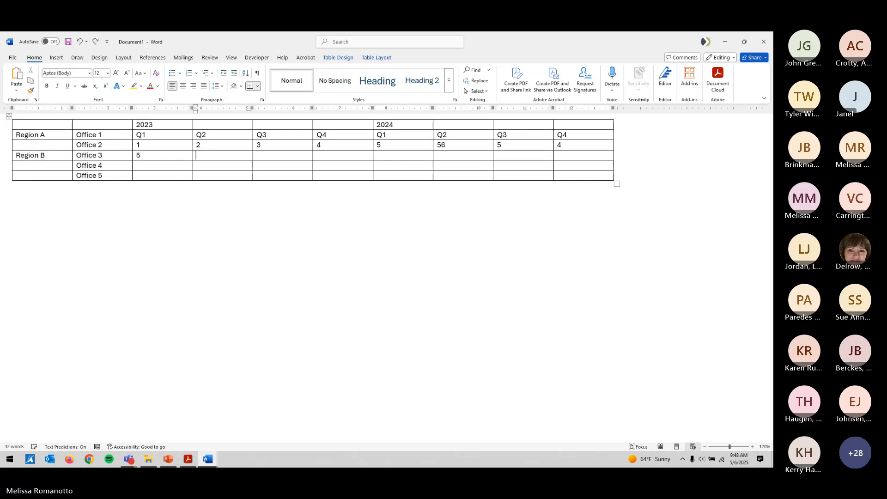
pyautogui.write('5')
pyautogui.press('Tab')
pyautogui.write('5')
pyautogui.press('Tab')
pyautogui.write('5')
pyautogui.press('Tab')
pyautogui.write('5')
pyautogui.press('Tab')
pyautogui.write('5')
pyautogui.press('Tab')
pyautogui.write('5')
pyautogui.press('Tab')
pyautogui.write('5')
pyautogui.press('Tab')
pyautogui.hotkey('ctrl', 'z')
pyautogui.hotkey('ctrl', 'z')
pyautogui.hotkey('ctrl', 'z')
pyautogui.hotkey('ctrl', 'z')
pyautogui.hotkey('ctrl', 'z')
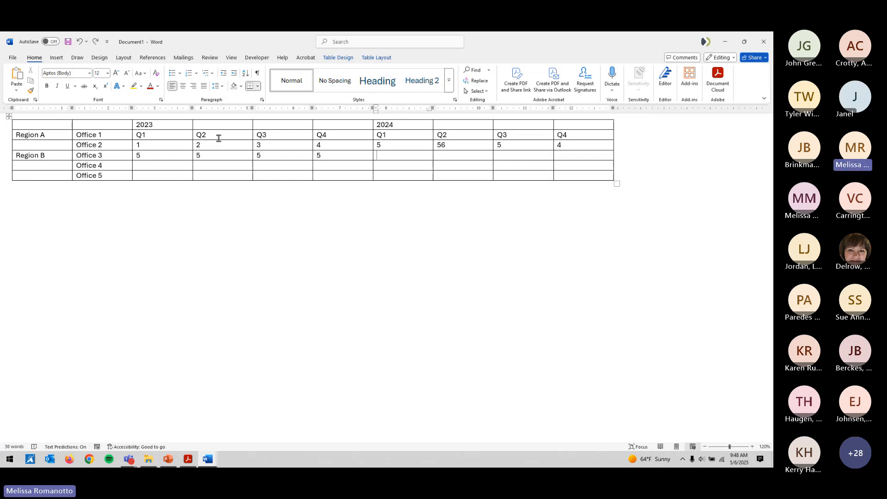
pyautogui.hotkey('ctrl', 'y')
pyautogui.hotkey('ctrl', 'y')
pyautogui.hotkey('ctrl', 'y')
pyautogui.hotkey('ctrl', 'y')
pyautogui.hotkey('ctrl', 'y')
# - Fill all eight quarter columns of the Office 4 and Office 5 rows with 5
pyautogui.press('Tab')
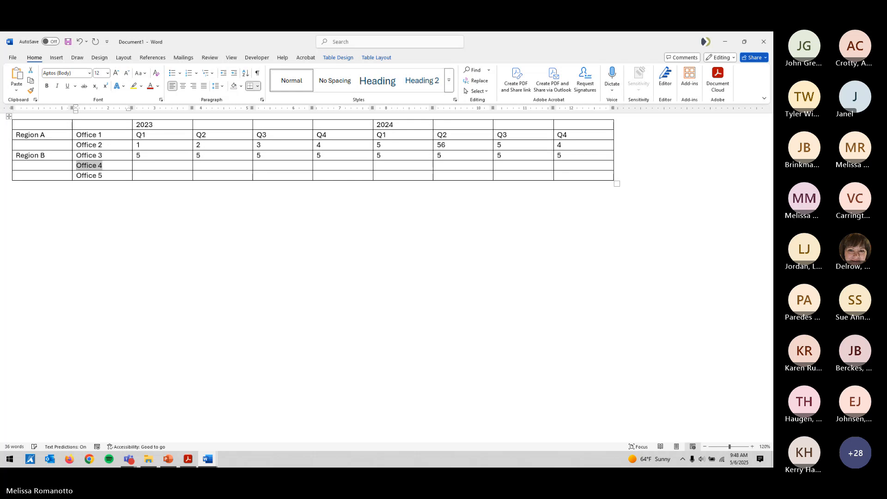
pyautogui.press('Tab')
pyautogui.write('5\t5\t5\t5\t5\t5\t5\t5')
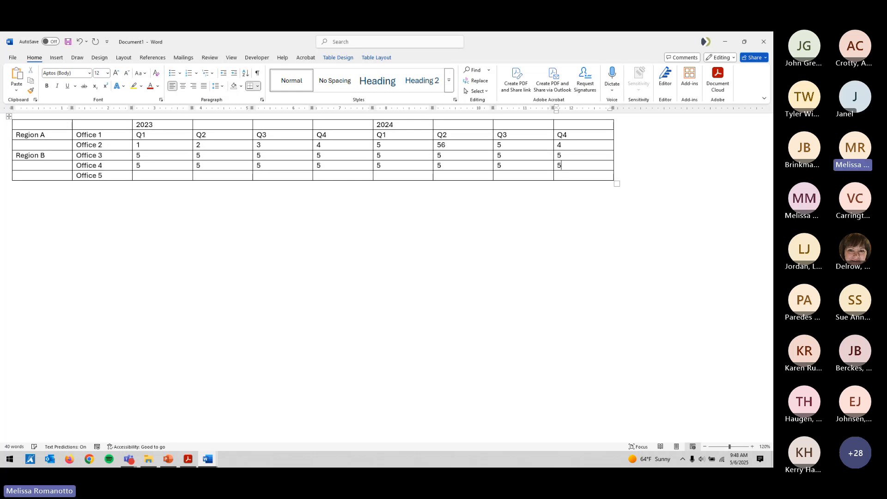
pyautogui.press('Tab')
pyautogui.press('Tab')
pyautogui.write('5\t5\t5\t5\t5\t5\t5\t5')
pyautogui.hotkey('ctrl', 'z')
# - Add the headings Region and Office to the first two cells of the first row
pyautogui.click(115, 123)
pyautogui.write('Office')
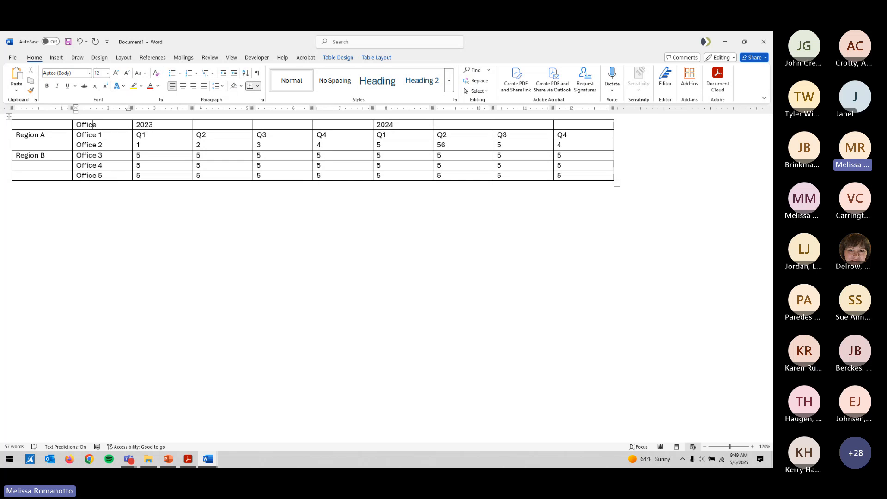
pyautogui.hotkey('shift', 'Tab')
pyautogui.write('Region')
# - Merge the 2023 cell with the three empty cells after it and center the heading
pyautogui.moveTo(147, 124); pyautogui.dragTo(317, 119)
pyautogui.click(350, 57)
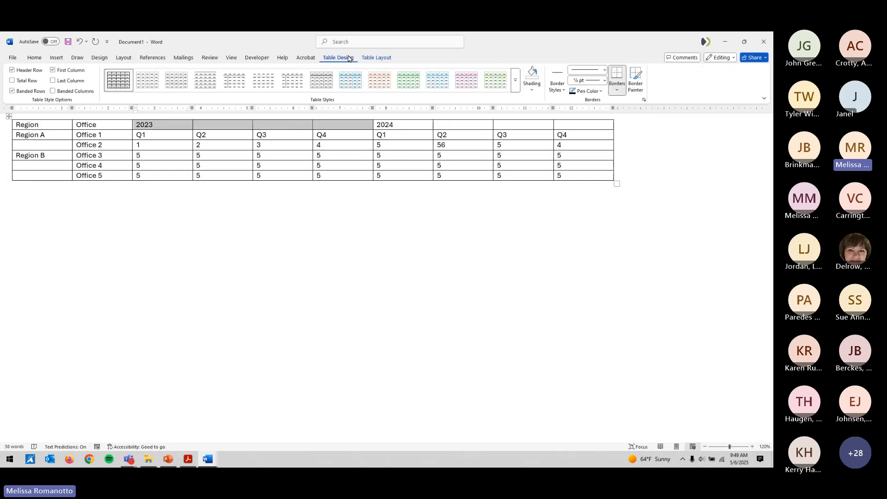
pyautogui.click(375, 58)
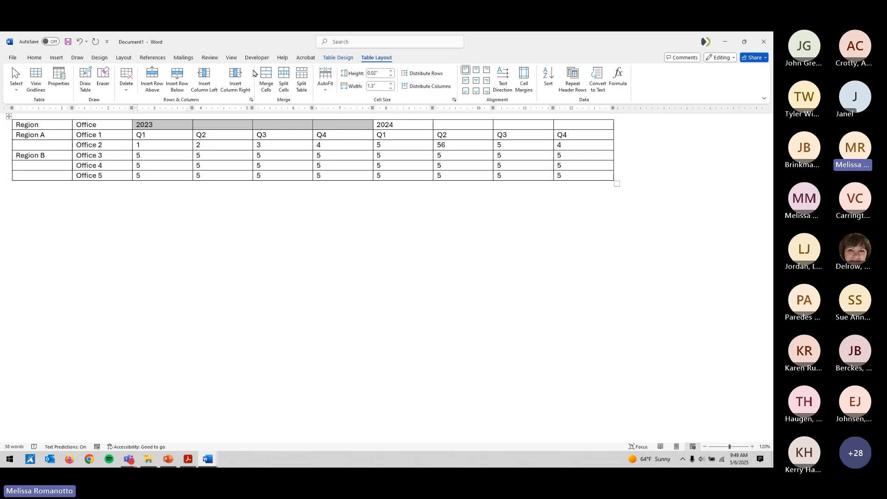
pyautogui.click(283, 78)
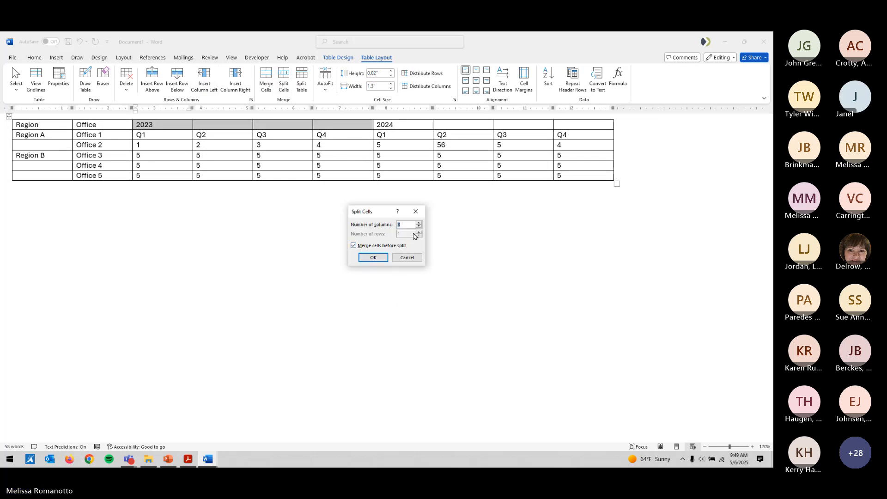
pyautogui.click(407, 257)
pyautogui.click(270, 79)
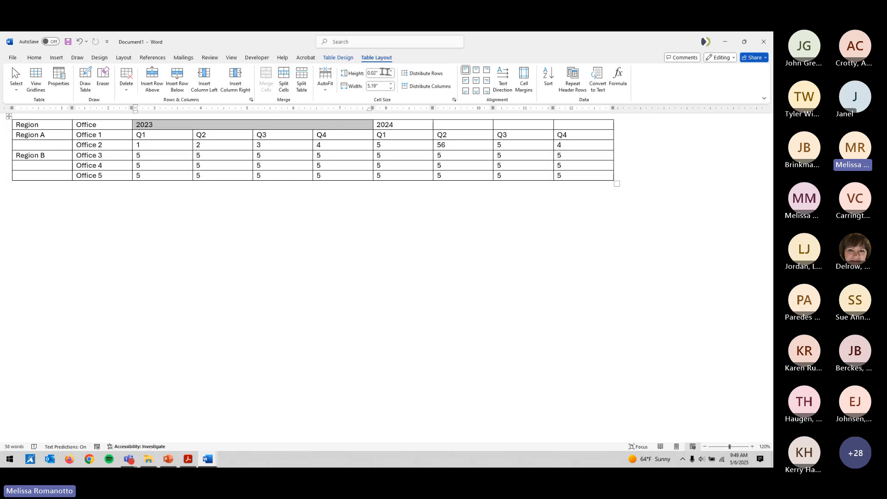
pyautogui.click(476, 71)
# - Merge the 2024 cell with the three empty cells after it and center the heading
pyautogui.moveTo(422, 124); pyautogui.dragTo(562, 123)
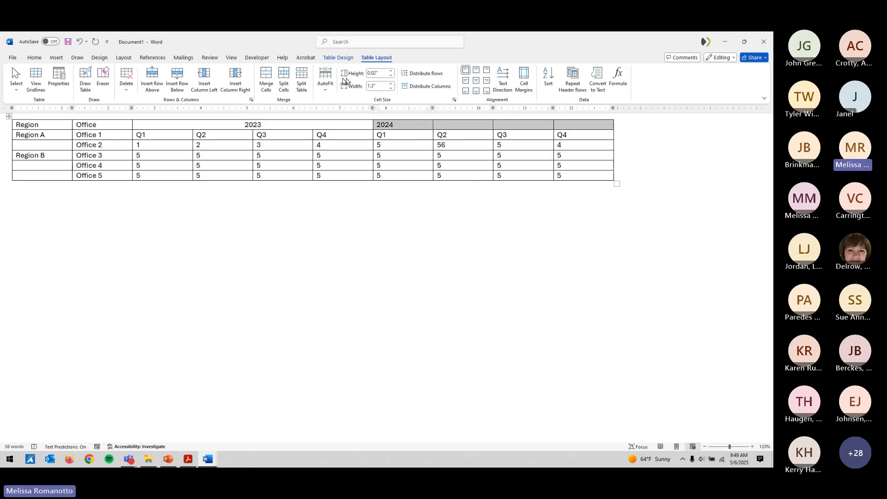
pyautogui.click(267, 74)
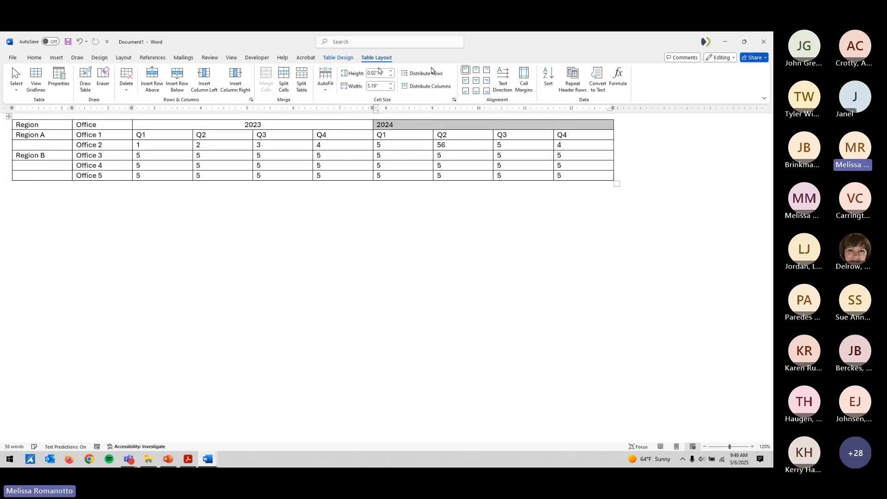
pyautogui.click(476, 71)
# - Merge the Region A cell down across two rows and the Region B cell down across three rows
pyautogui.moveTo(49, 136); pyautogui.dragTo(51, 146)
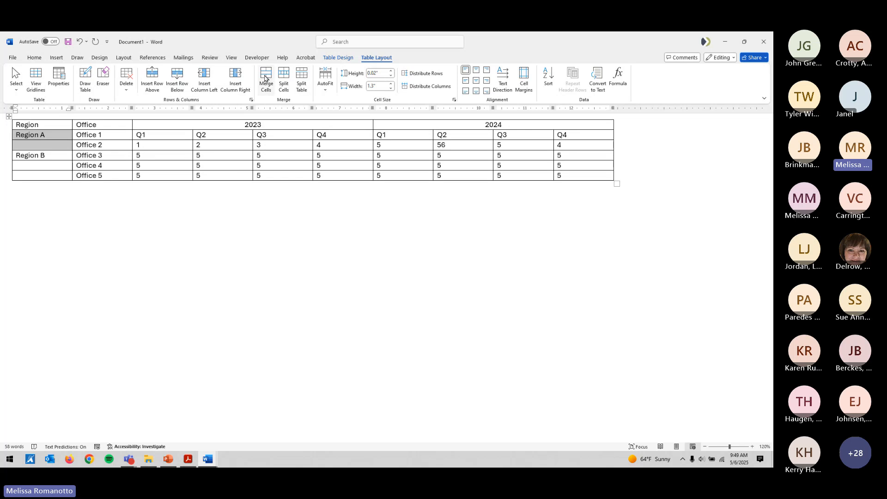
pyautogui.click(266, 78)
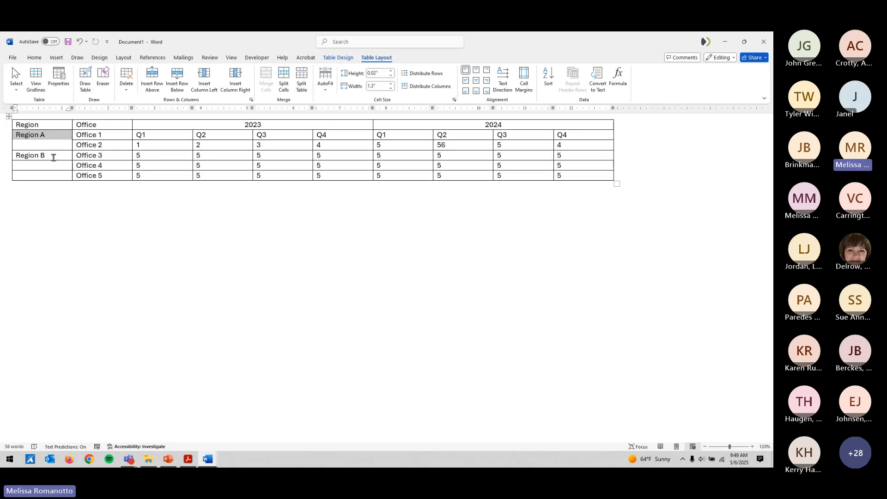
pyautogui.moveTo(54, 158); pyautogui.dragTo(57, 176)
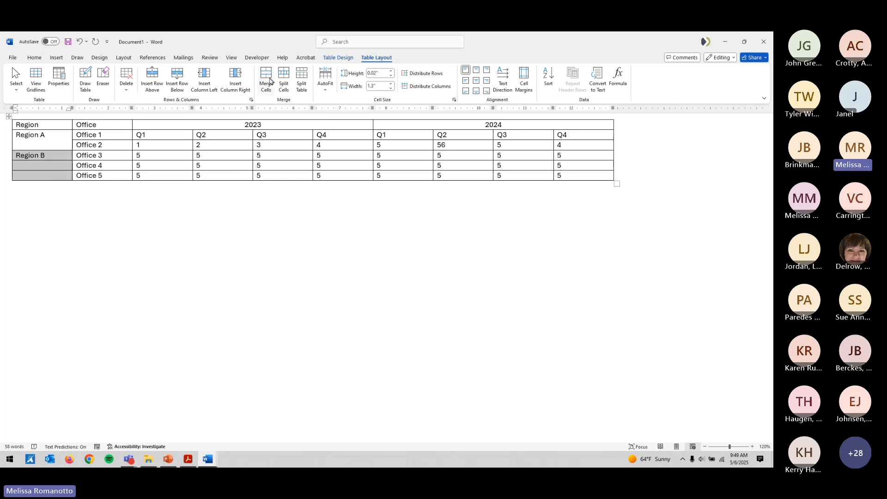
pyautogui.click(270, 79)
pyautogui.click(159, 244)
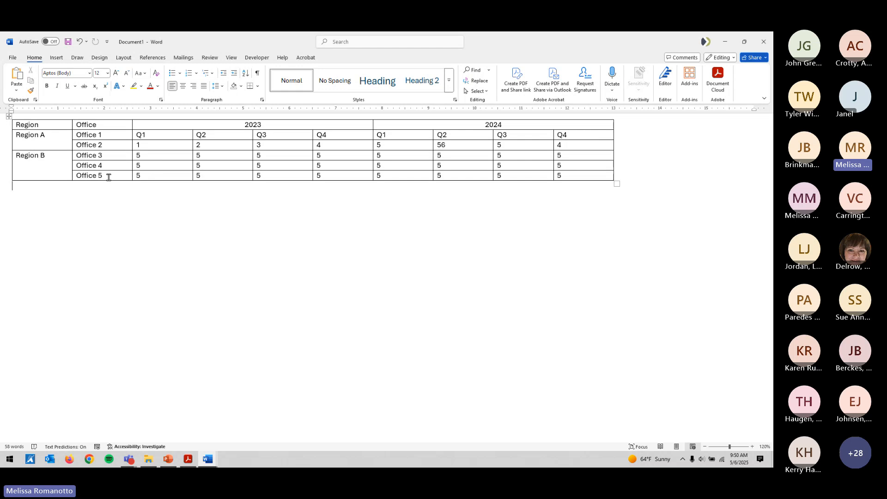
# - Save the document as Region.docx in the Tables folder on the Desktop
pyautogui.click(12, 59)
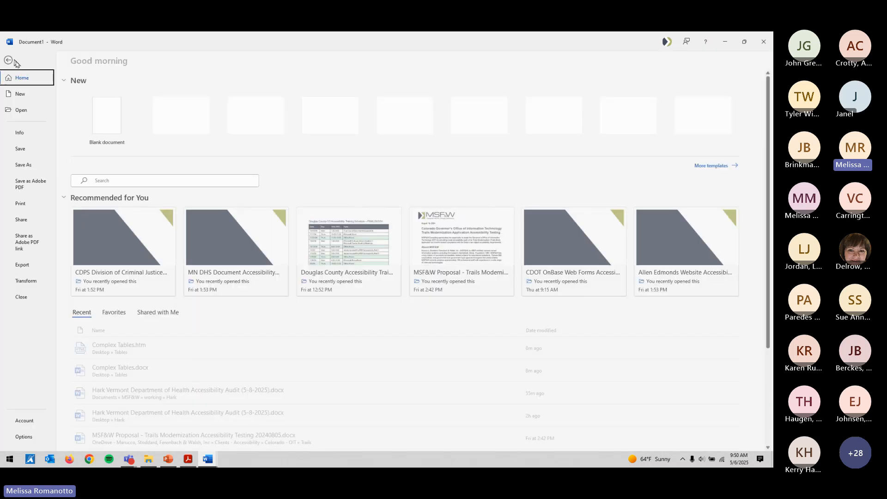
pyautogui.click(27, 148)
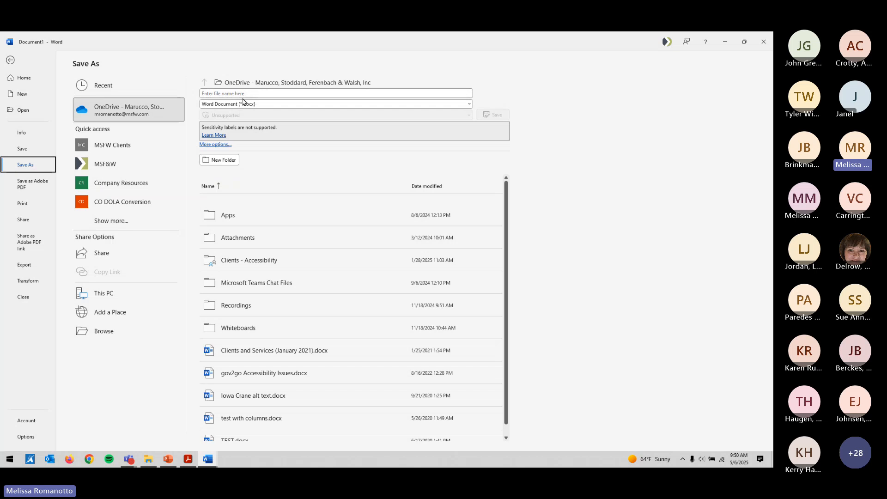
pyautogui.click(222, 145)
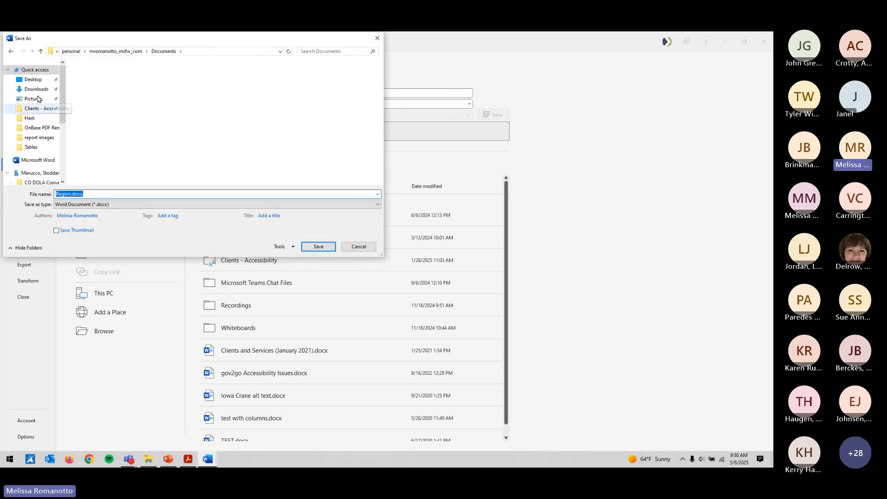
pyautogui.click(34, 92)
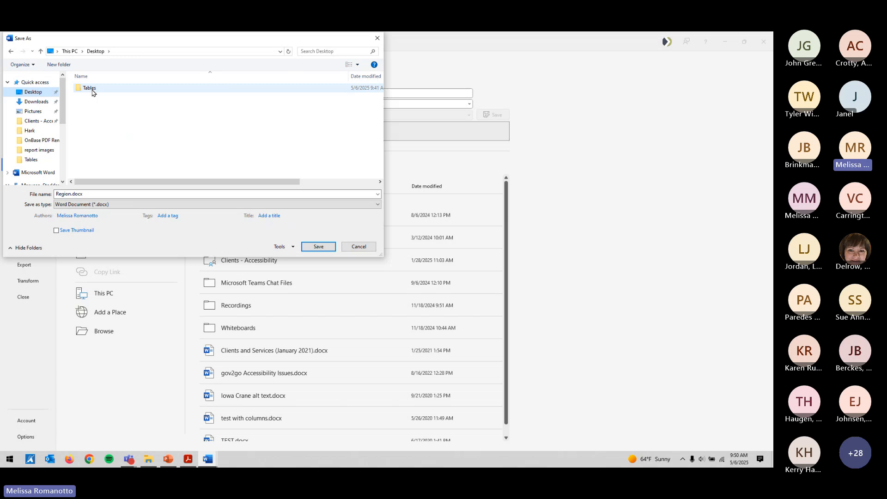
pyautogui.doubleClick(89, 88)
pyautogui.click(162, 194)
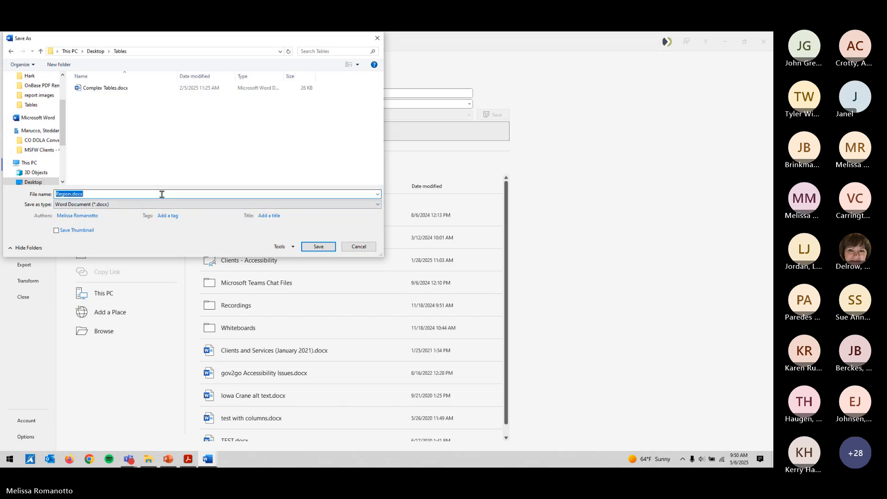
pyautogui.click(318, 246)
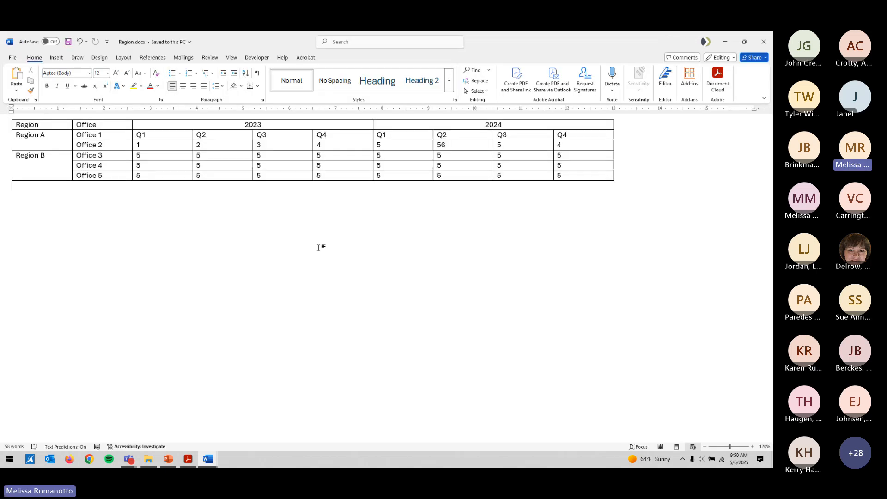
# - Save the document as an Adobe PDF named Region.pdf in the Tables folder
pyautogui.click(12, 59)
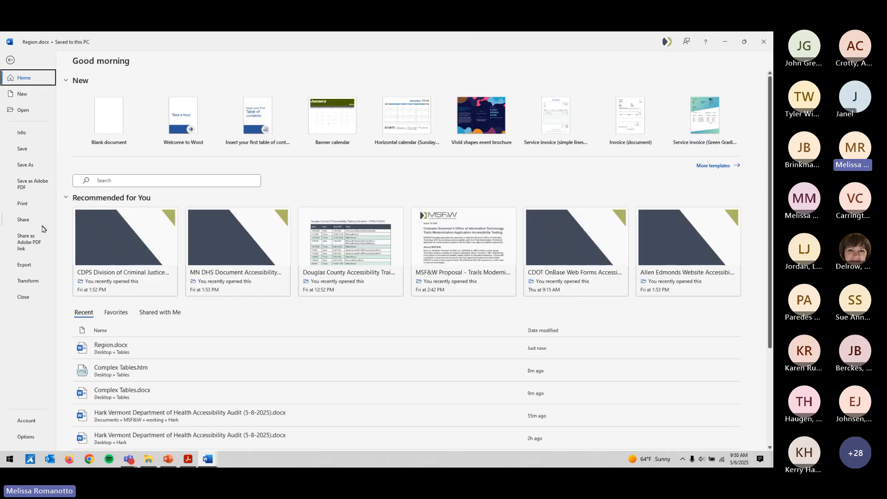
pyautogui.click(30, 187)
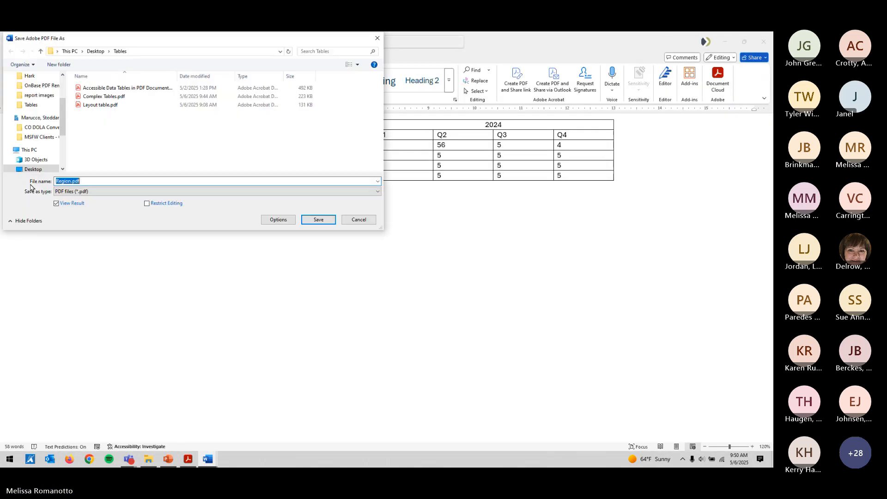
pyautogui.click(318, 220)
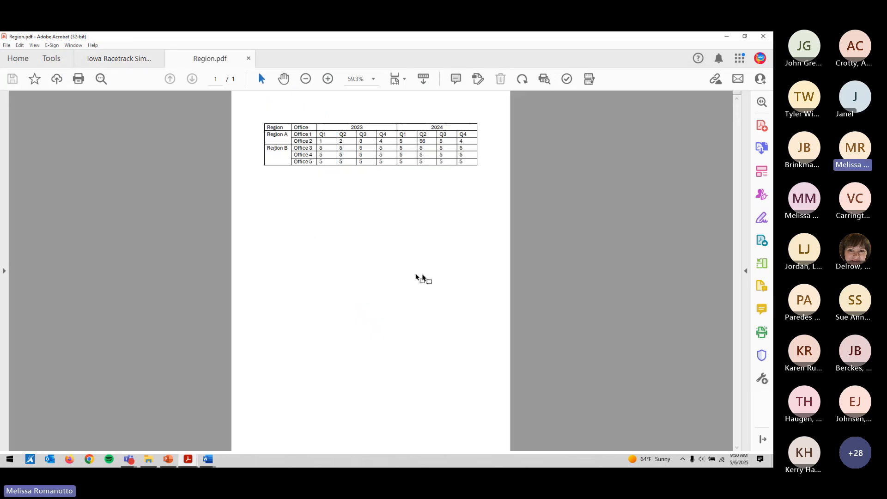
# - Run the accessibility check on Region.pdf, review the Tables results and close the checker
pyautogui.click(567, 82)
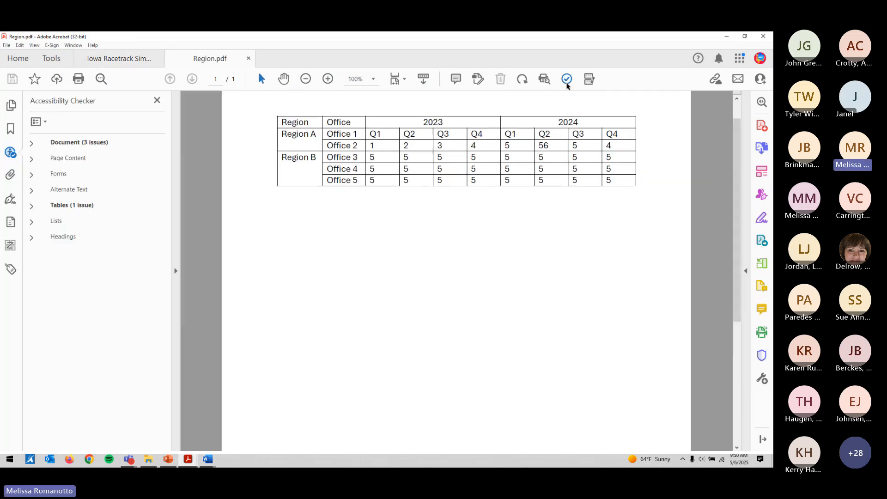
pyautogui.click(32, 207)
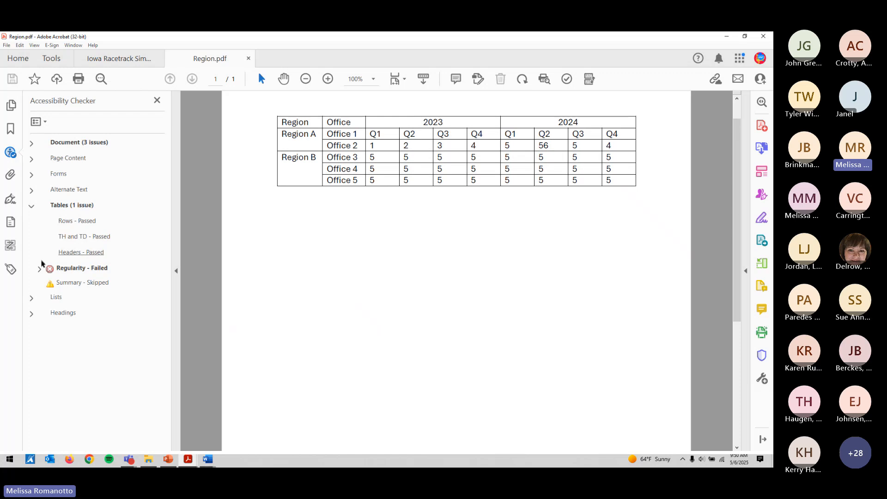
pyautogui.click(40, 269)
pyautogui.click(32, 207)
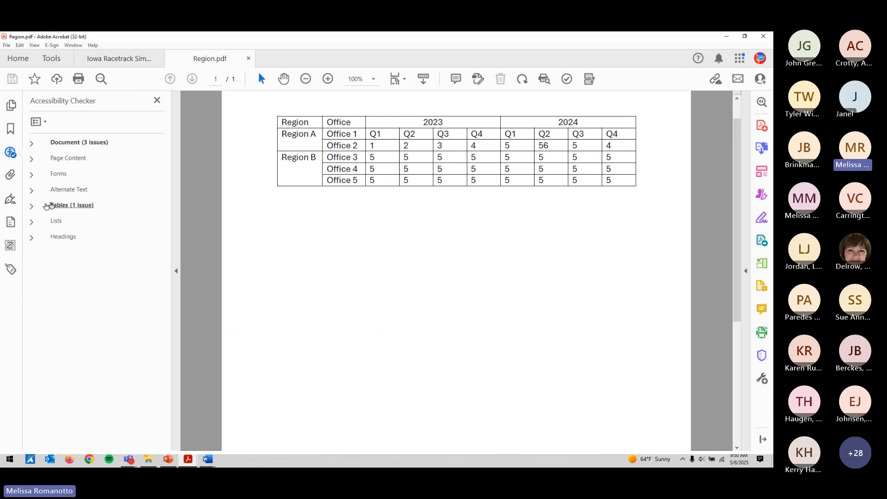
pyautogui.click(157, 100)
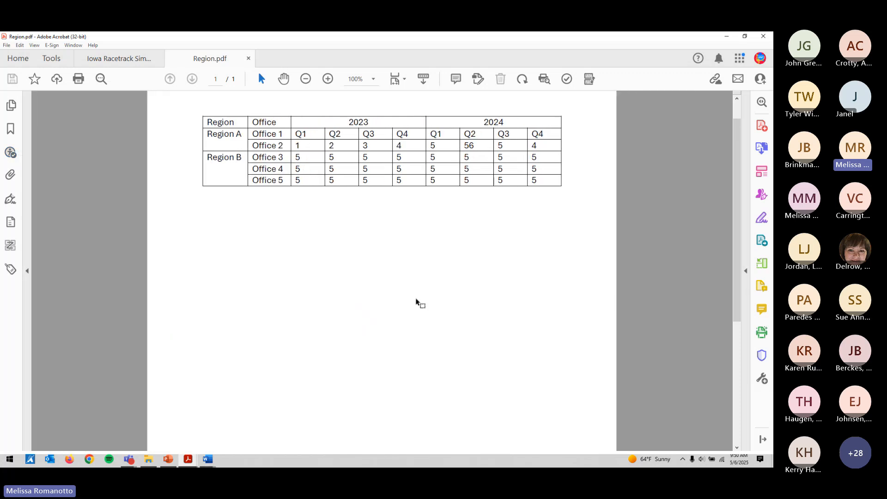
# - Open the table in the Table Editor through the Reading Order tool and check the Office heading's cell properties
pyautogui.scroll(1, 417, 299)
pyautogui.scroll(2, 416, 299)
pyautogui.click(566, 79)
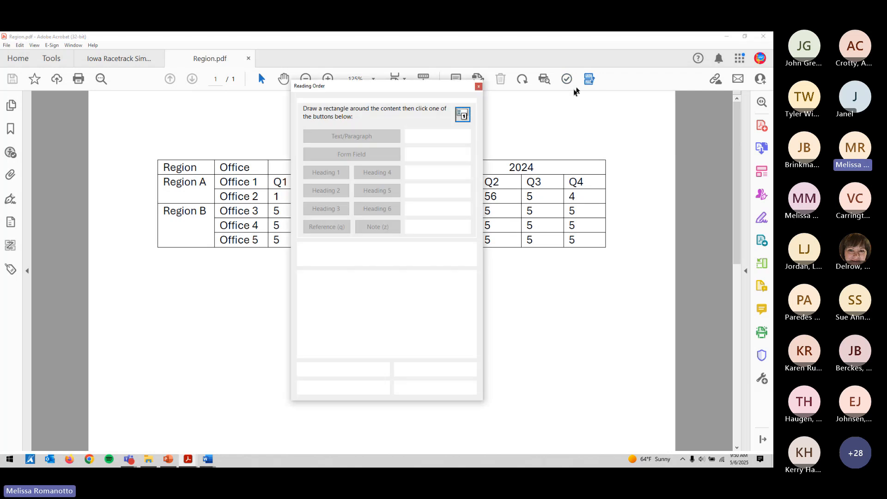
pyautogui.rightClick(265, 196)
pyautogui.click(301, 287)
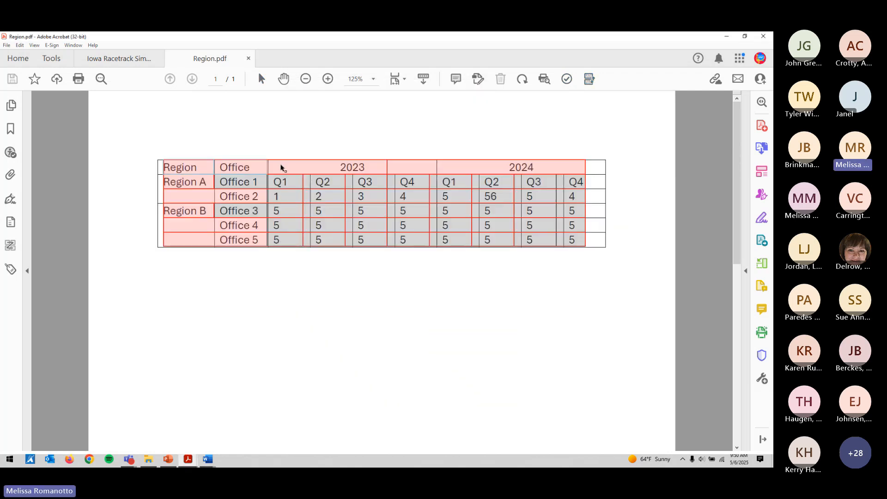
pyautogui.rightClick(256, 174)
pyautogui.click(273, 180)
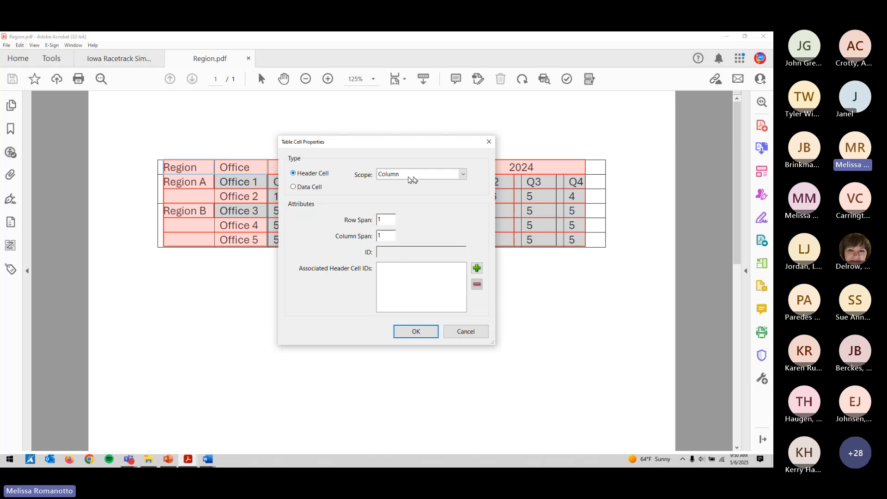
pyautogui.click(414, 331)
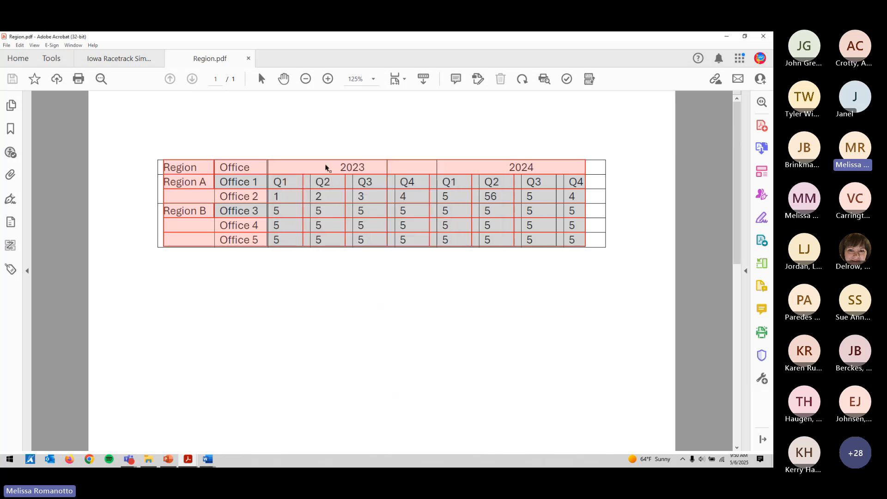
# - Set the column span of the year header in the first row to match its four quarter columns
pyautogui.rightClick(408, 171)
pyautogui.click(418, 178)
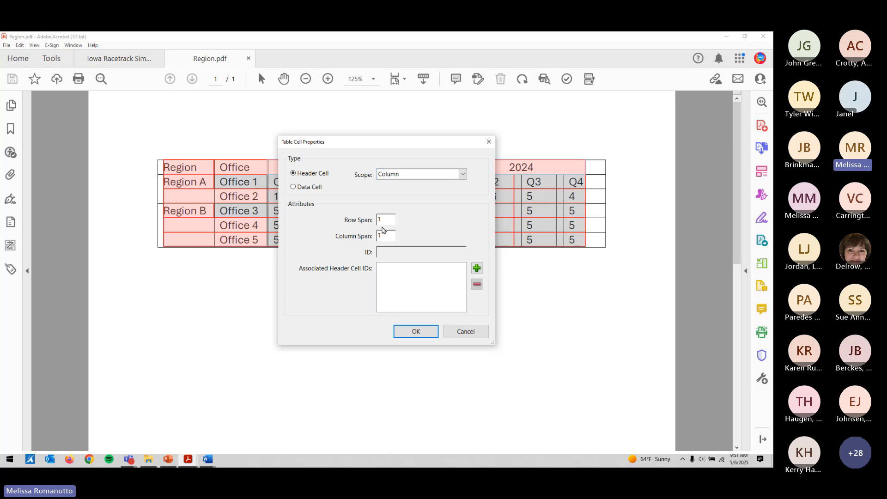
pyautogui.moveTo(382, 237); pyautogui.dragTo(359, 238)
pyautogui.click(415, 331)
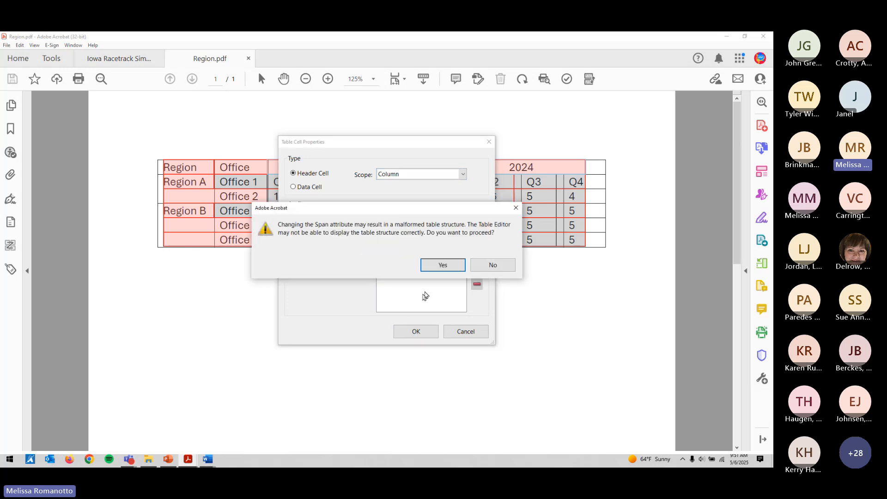
pyautogui.click(439, 267)
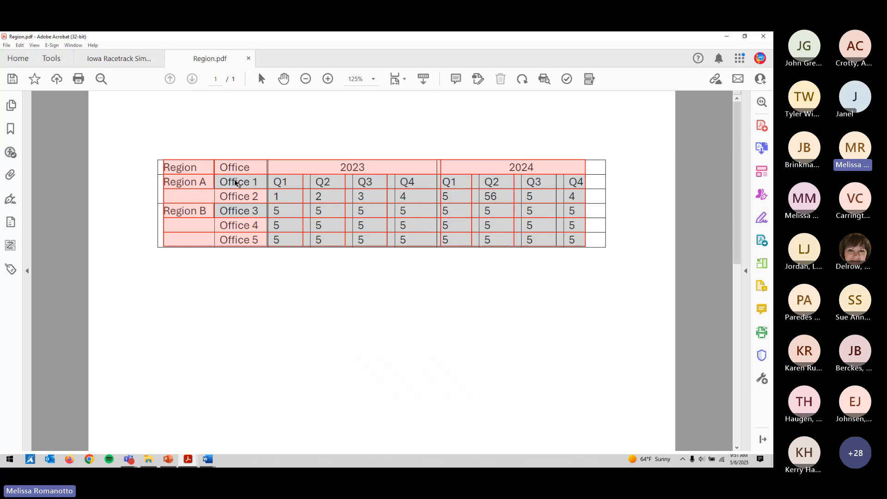
# - Extend the Region A header cell's row span over the Office 1 and Office 2 rows
pyautogui.rightClick(188, 181)
pyautogui.click(207, 188)
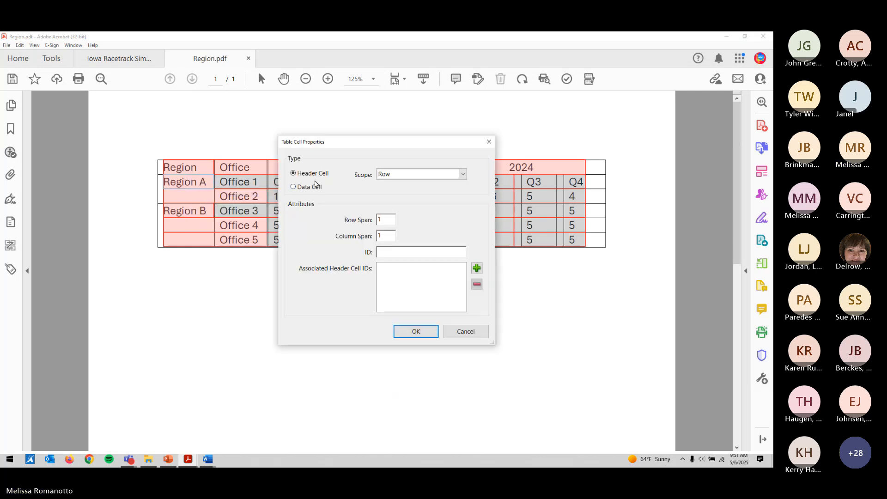
pyautogui.doubleClick(387, 219)
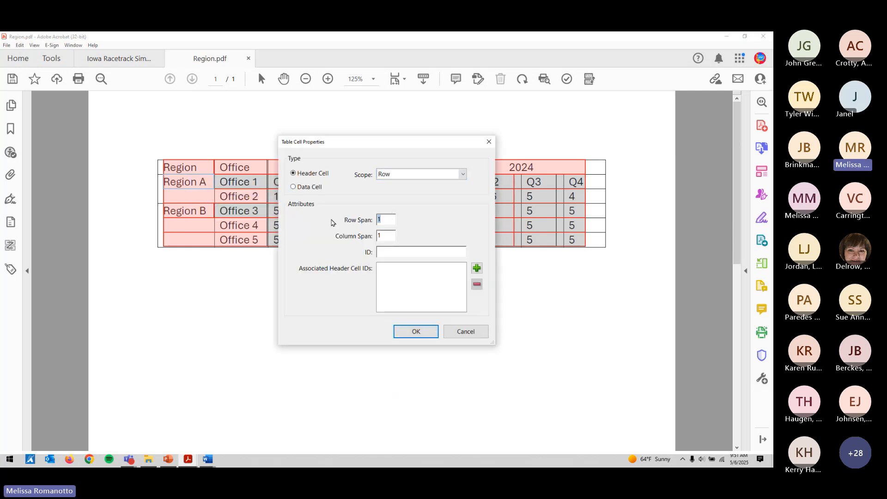
pyautogui.click(420, 332)
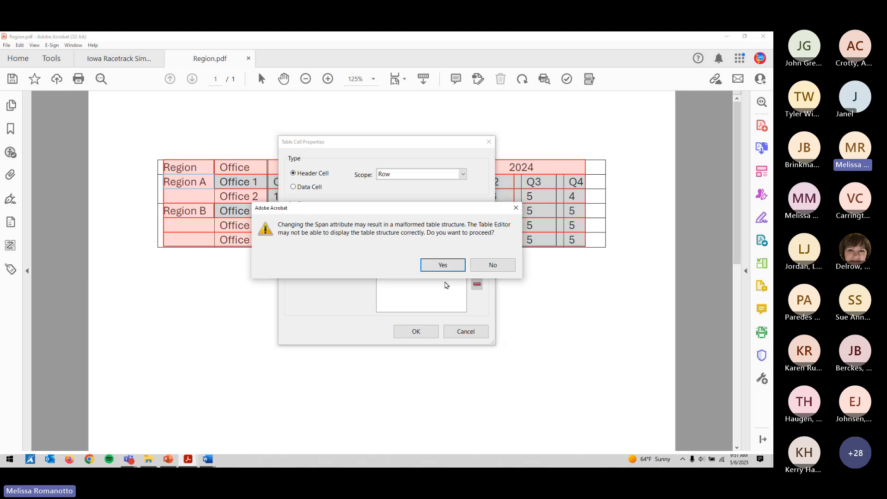
pyautogui.click(442, 265)
# - Set the Region B header cell's row span to 3 and accept the span change
pyautogui.rightClick(204, 212)
pyautogui.click(236, 222)
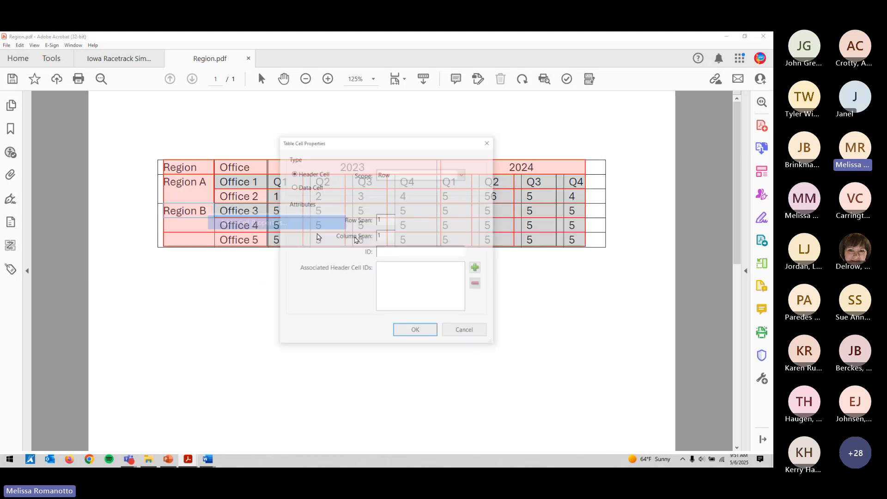
pyautogui.doubleClick(387, 221)
pyautogui.write('3')
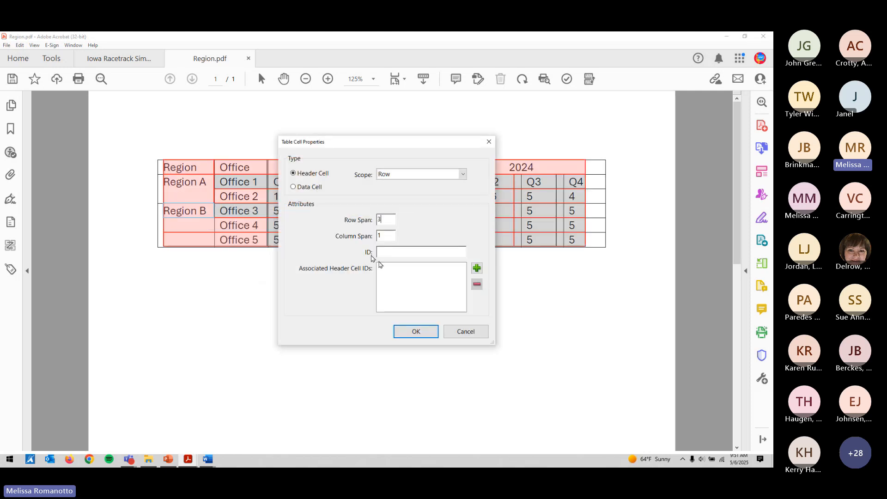
pyautogui.click(416, 332)
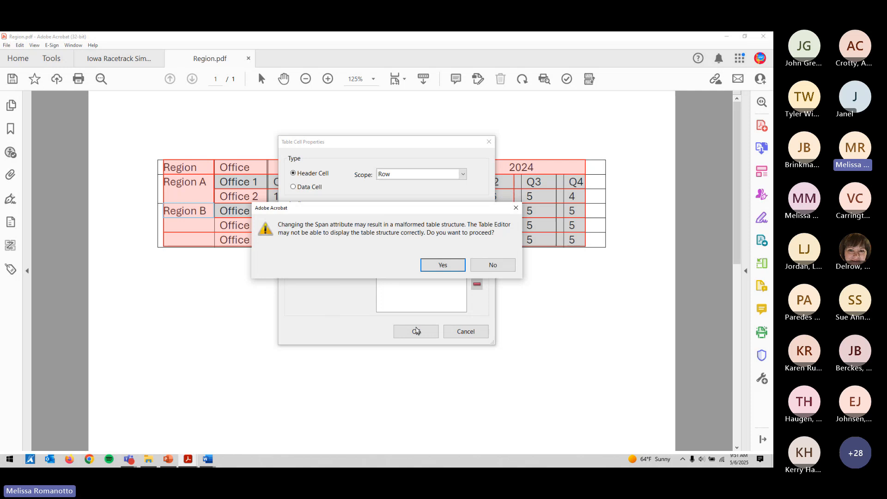
pyautogui.click(426, 264)
# - Set the scope of the Office 1 to Office 5 header cells to Row and close the Reading Order tool
pyautogui.moveTo(251, 214); pyautogui.dragTo(257, 240)
pyautogui.rightClick(259, 244)
pyautogui.click(260, 247)
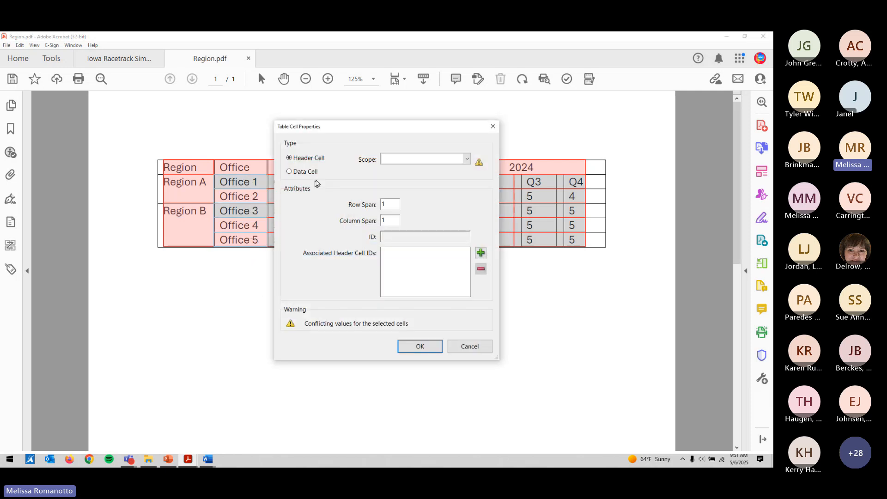
pyautogui.click(394, 158)
pyautogui.click(394, 169)
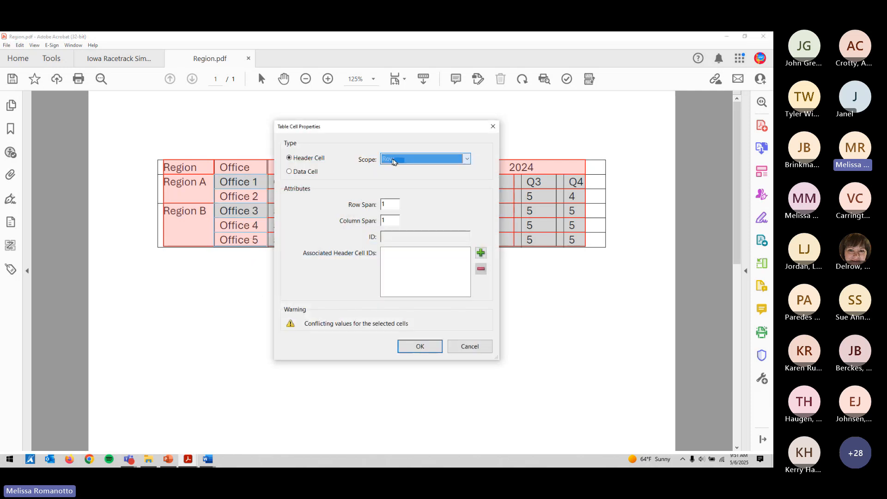
pyautogui.click(421, 346)
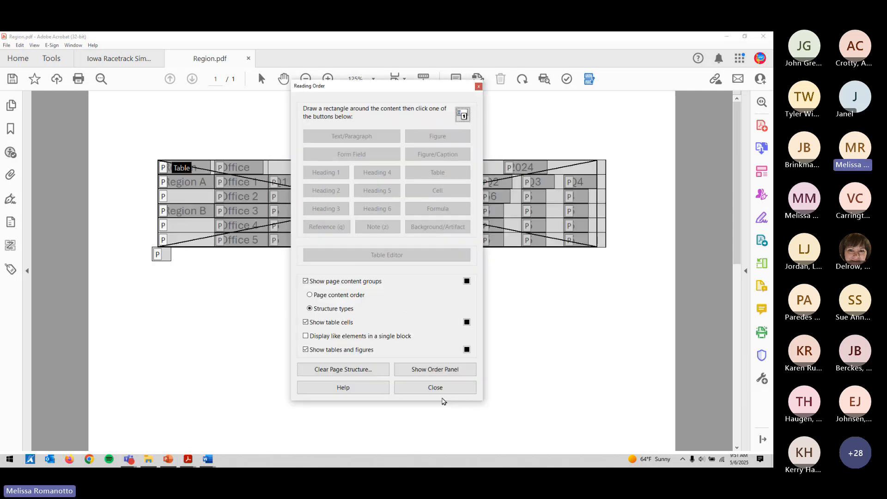
pyautogui.click(438, 391)
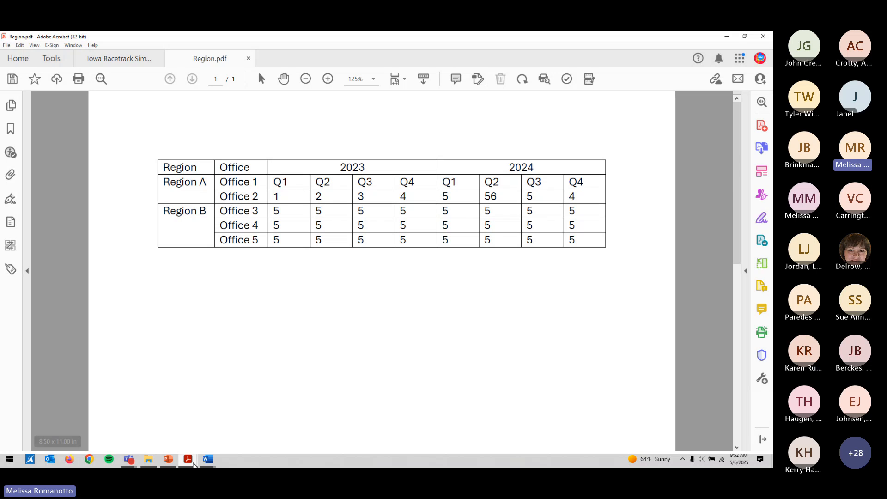
# - Switch to Word to view the Region.docx table, close the Navigation pane and minimize the document
pyautogui.click(207, 459)
pyautogui.click(252, 431)
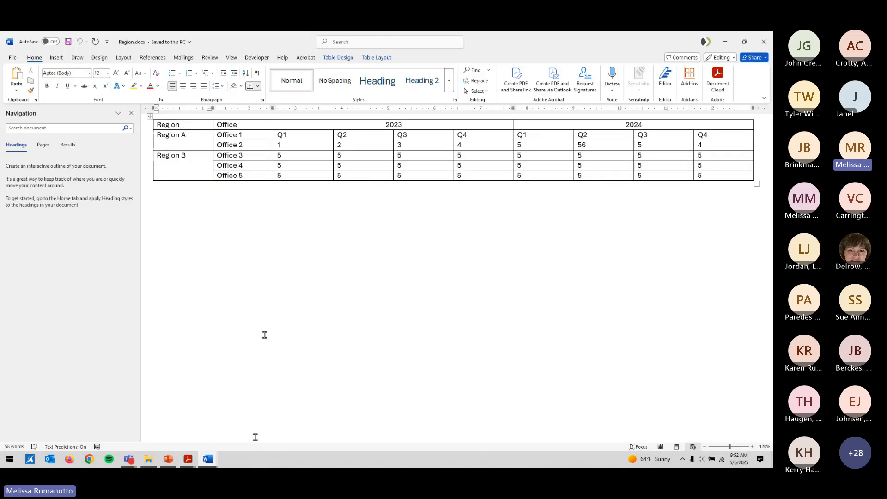
pyautogui.rightClick(221, 136)
pyautogui.click(219, 136)
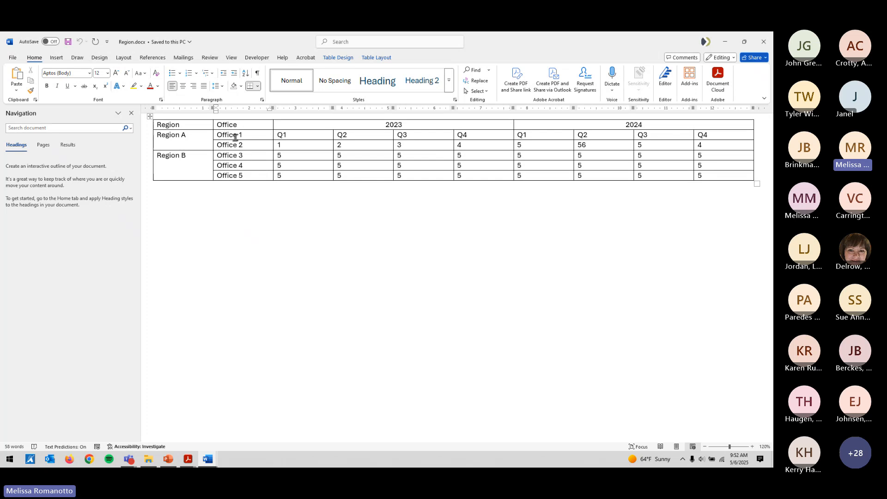
pyautogui.click(131, 113)
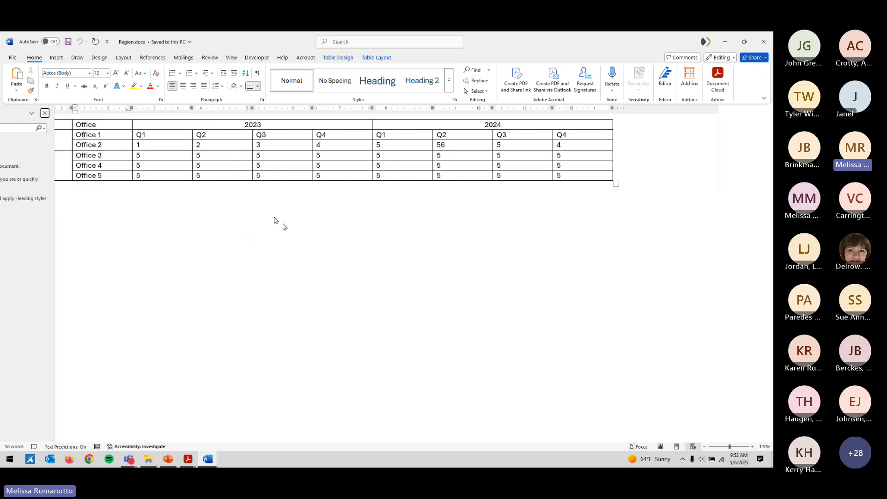
pyautogui.click(727, 43)
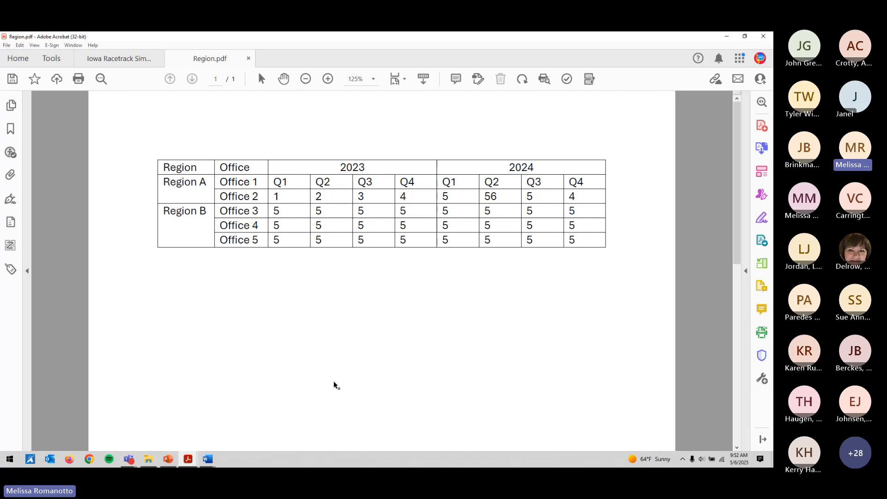
# - Switch to the PowerPoint slide show and go back to the Simplified Table slide
pyautogui.click(168, 458)
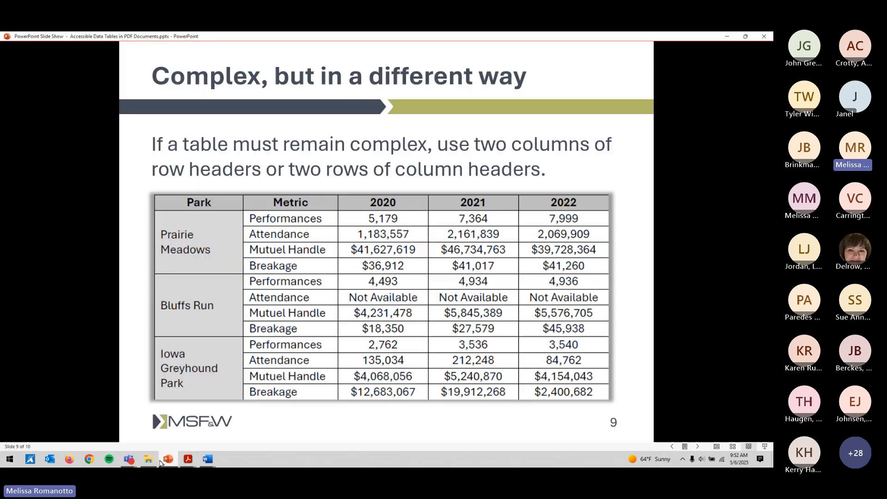
pyautogui.scroll(2, 301, 324)
pyautogui.scroll(-1, 300, 323)
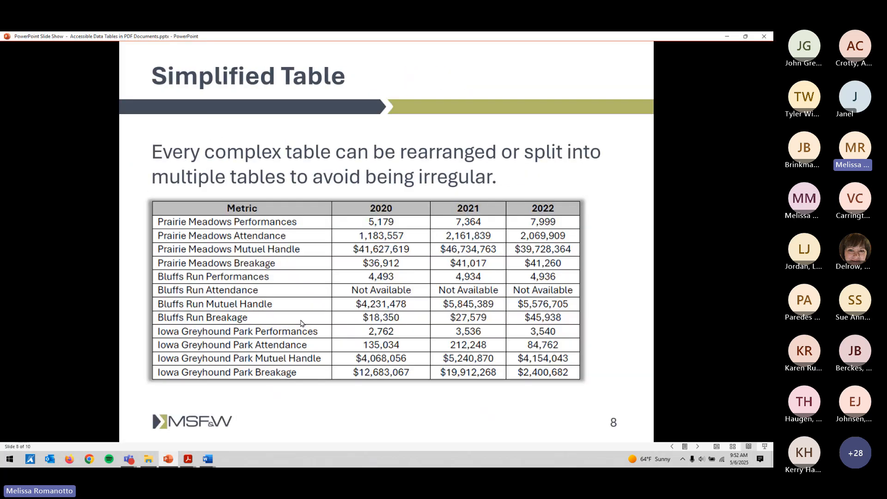